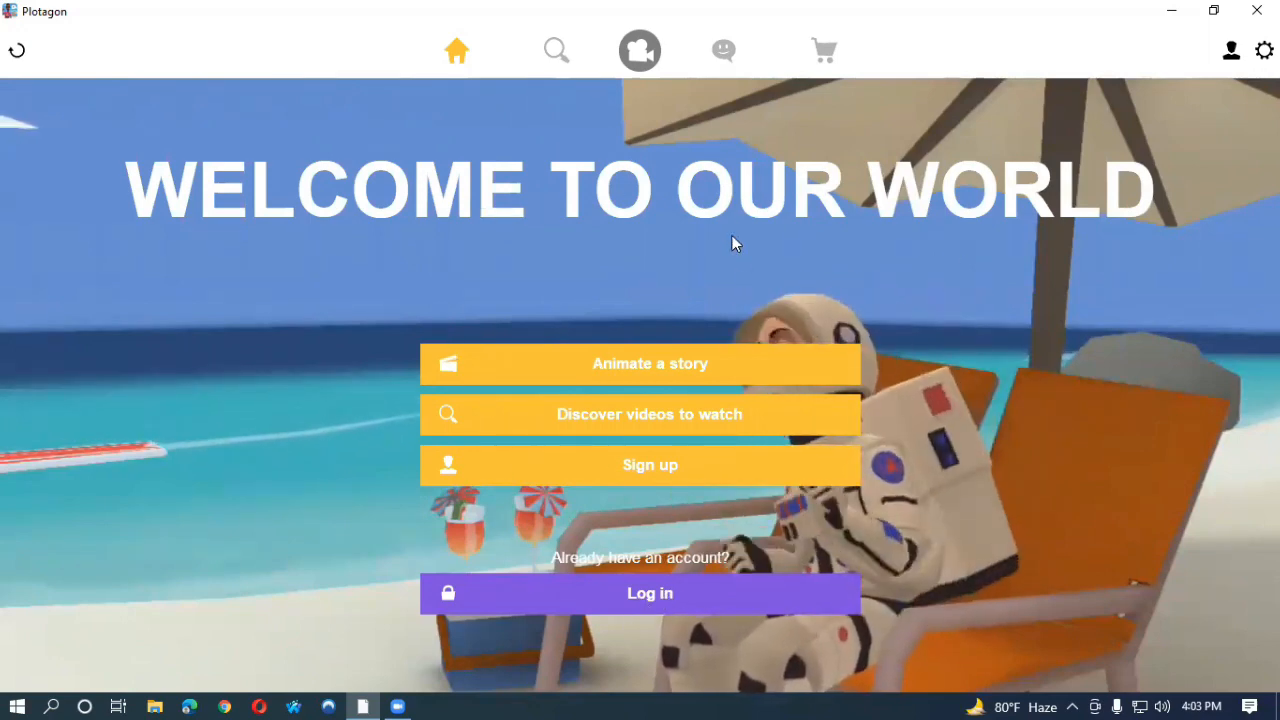
Step: Start creating a new character from the character library
click(643, 55)
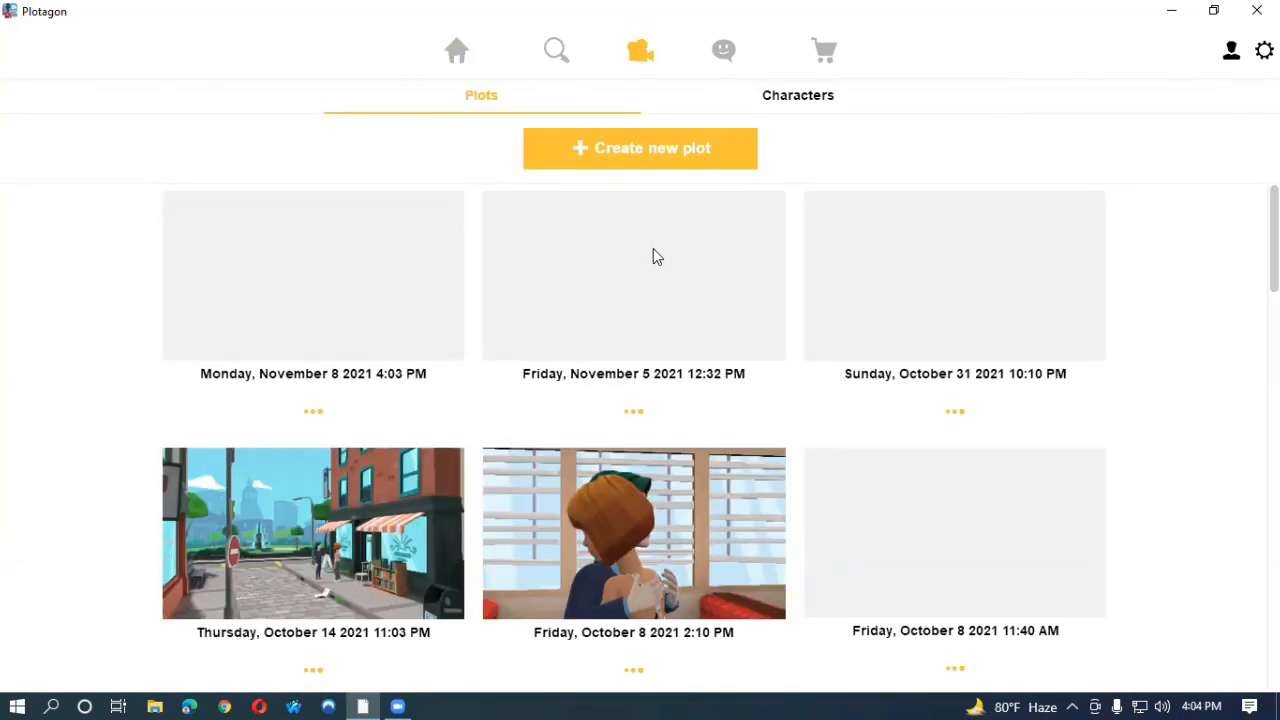
click(799, 97)
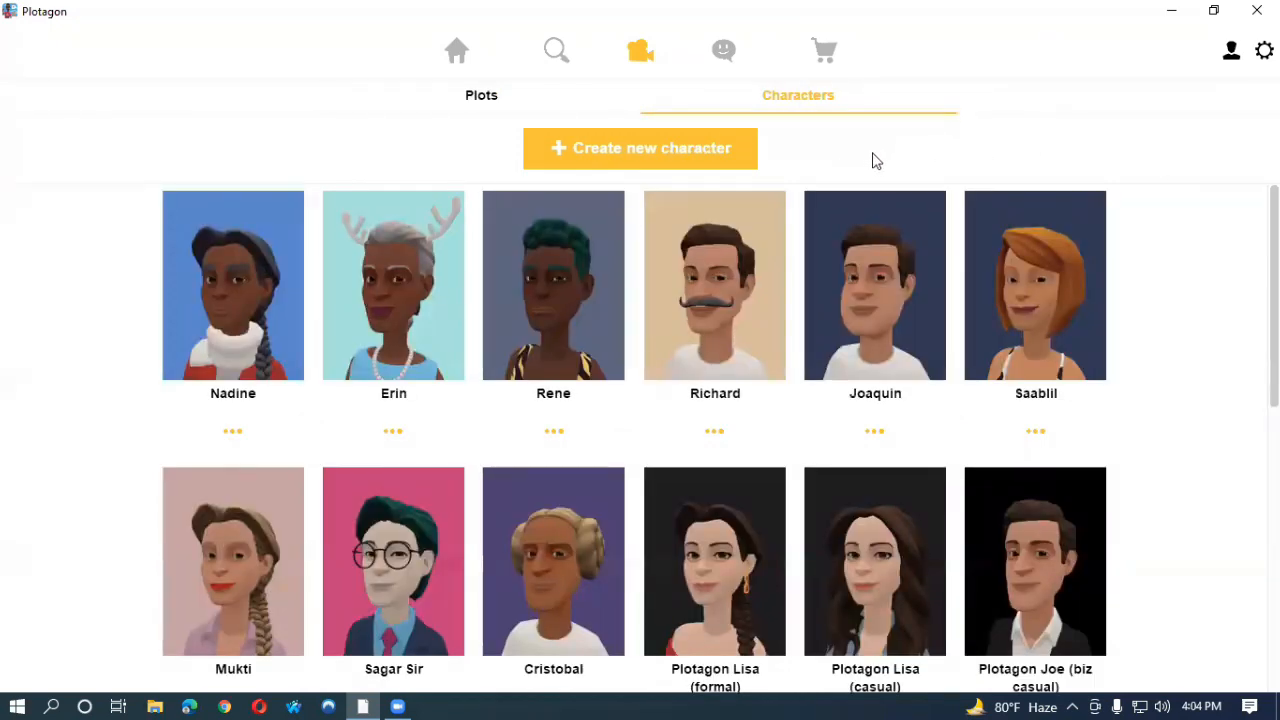
click(651, 149)
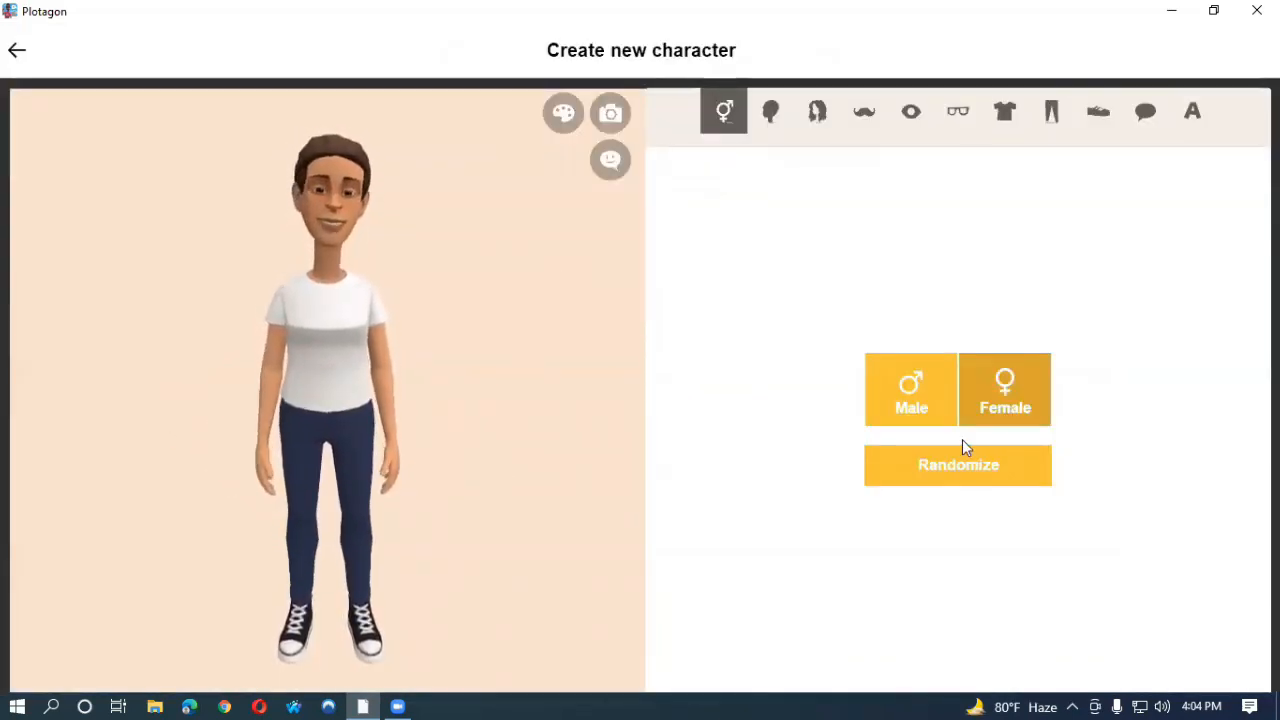
Step: Compare the male and female bodies and set the new character's gender to male
click(902, 387)
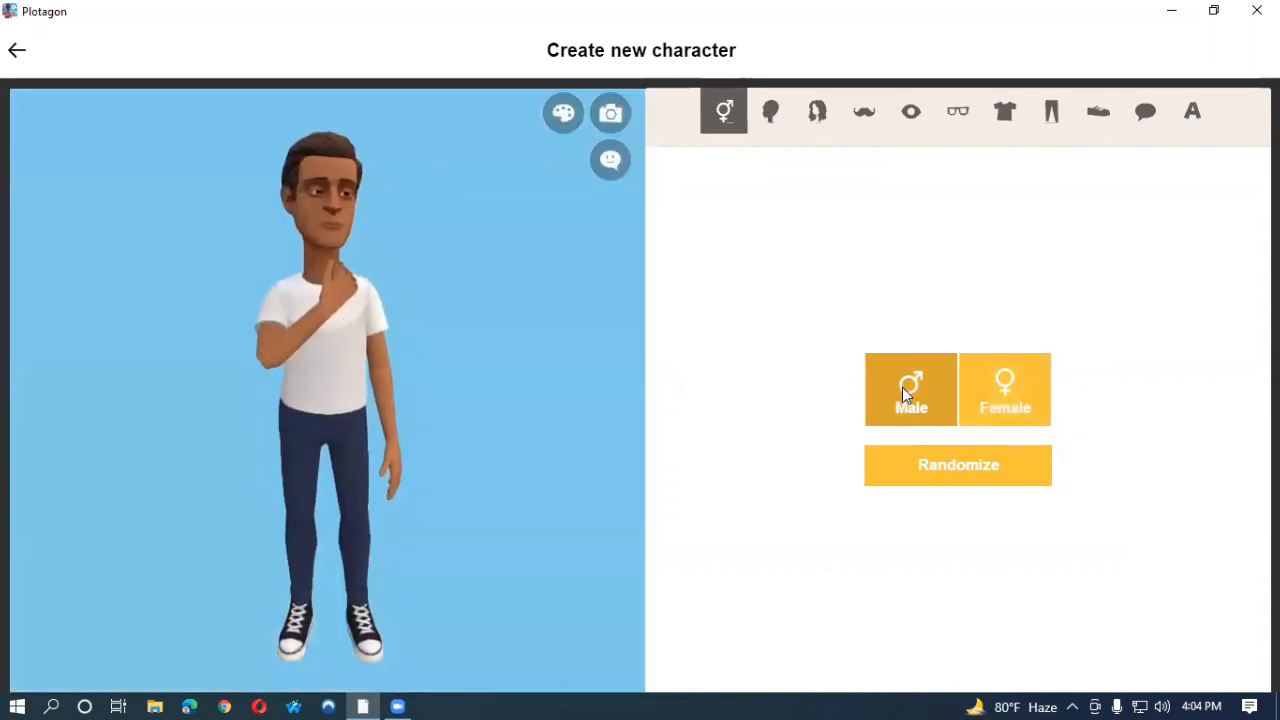
click(1003, 387)
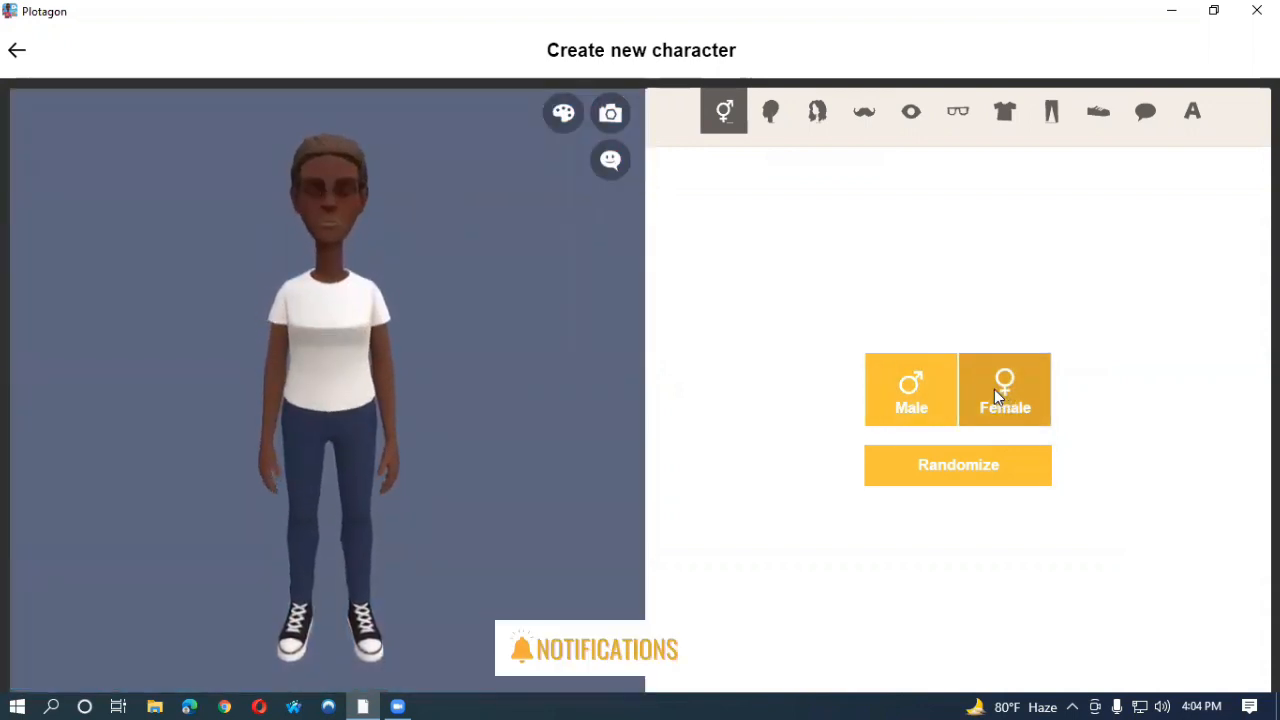
click(911, 394)
click(1005, 392)
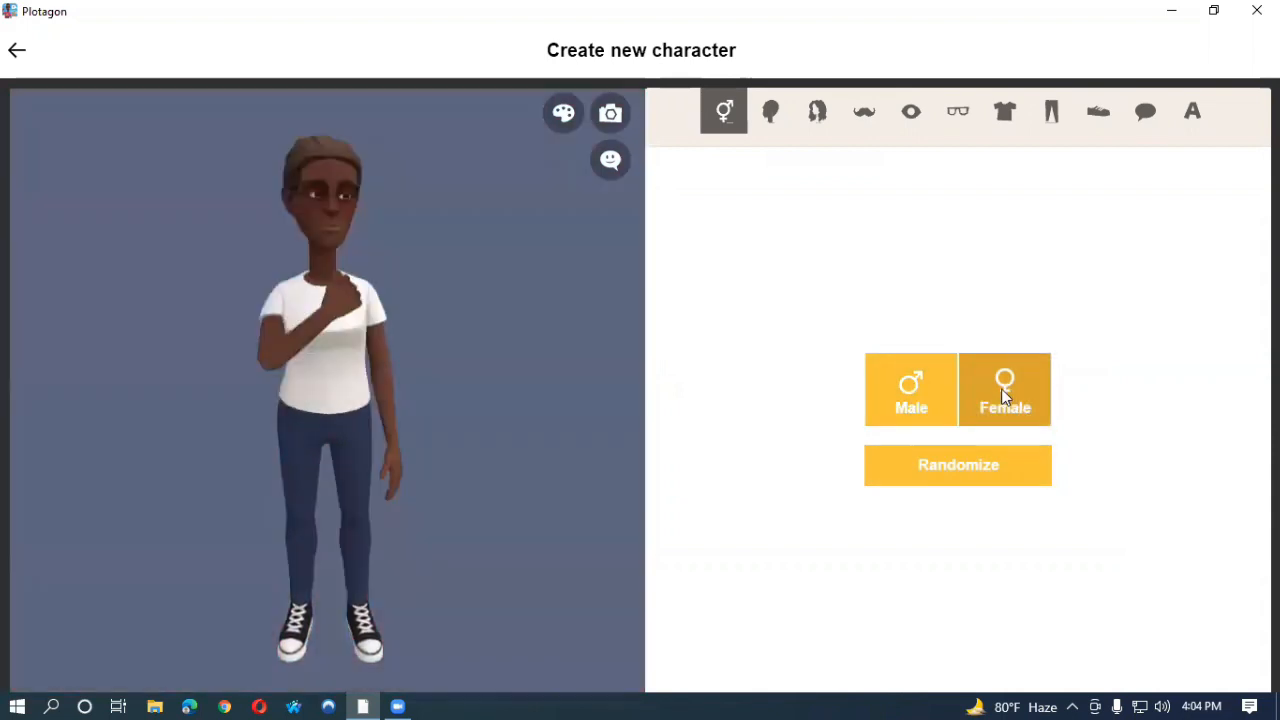
click(905, 410)
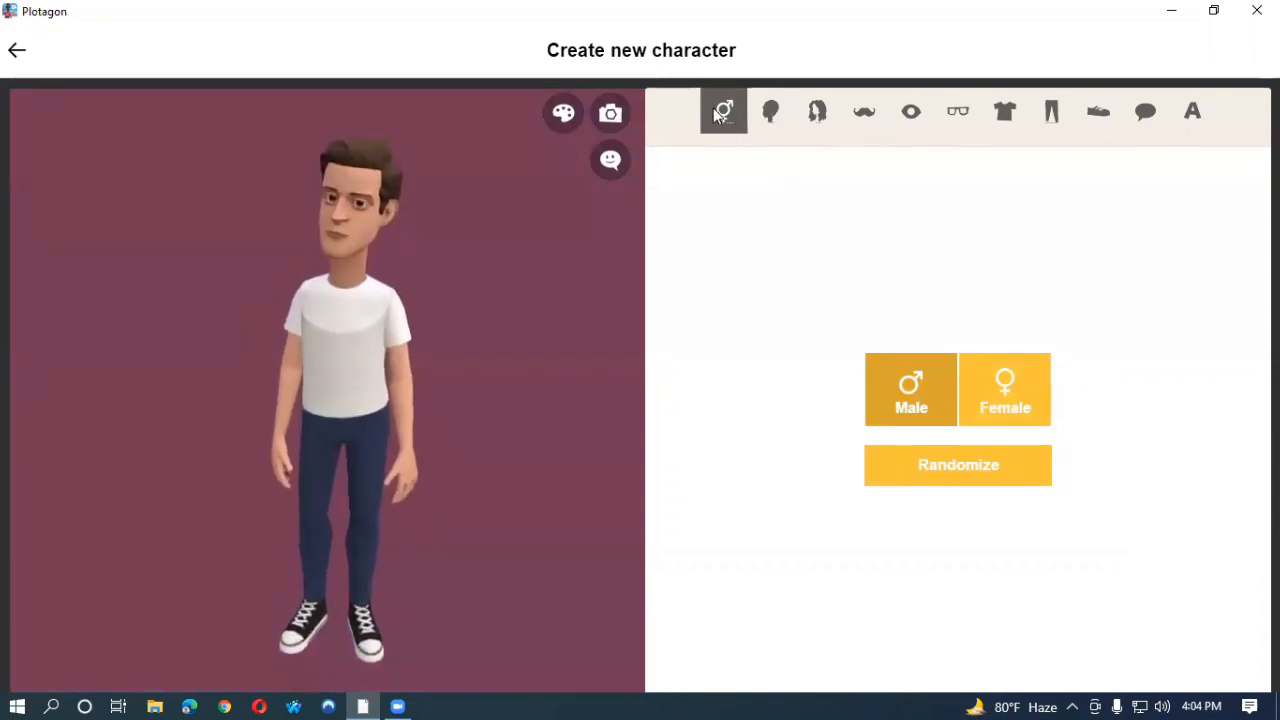
Step: Look through the available face, hair, facial hair, eye, accessory, top, trouser and shoe options
click(770, 113)
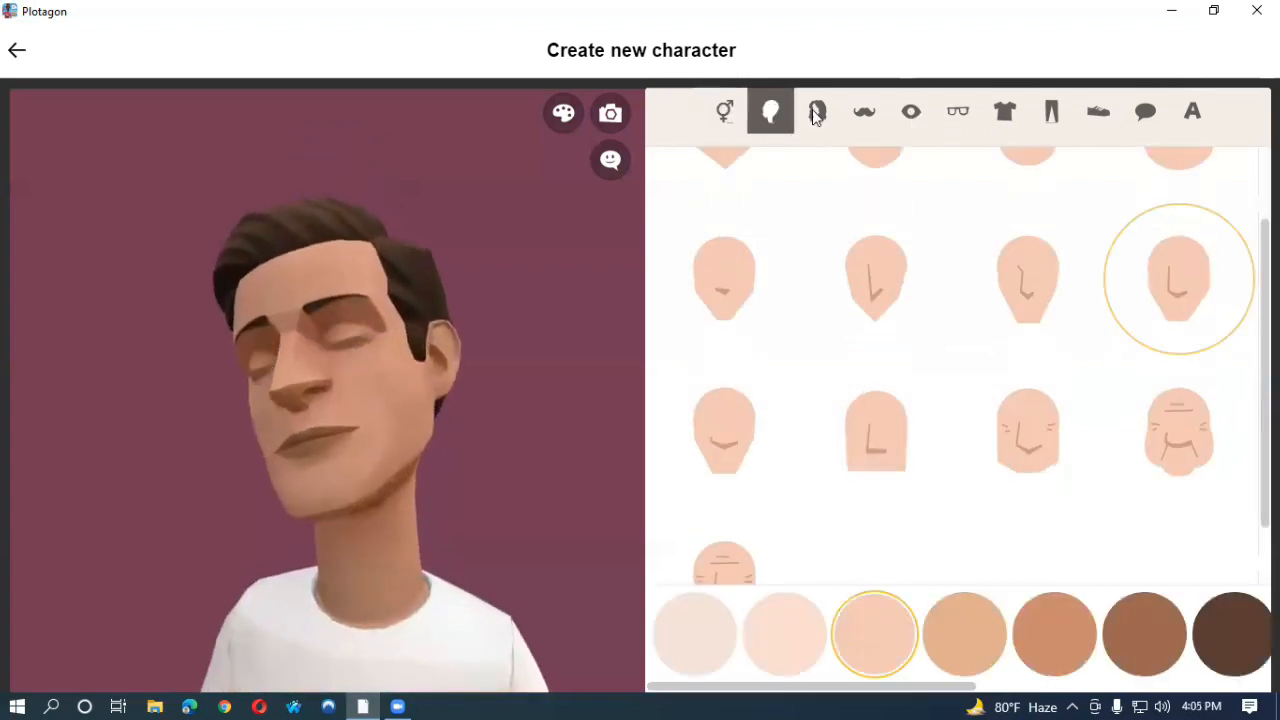
click(817, 111)
click(865, 113)
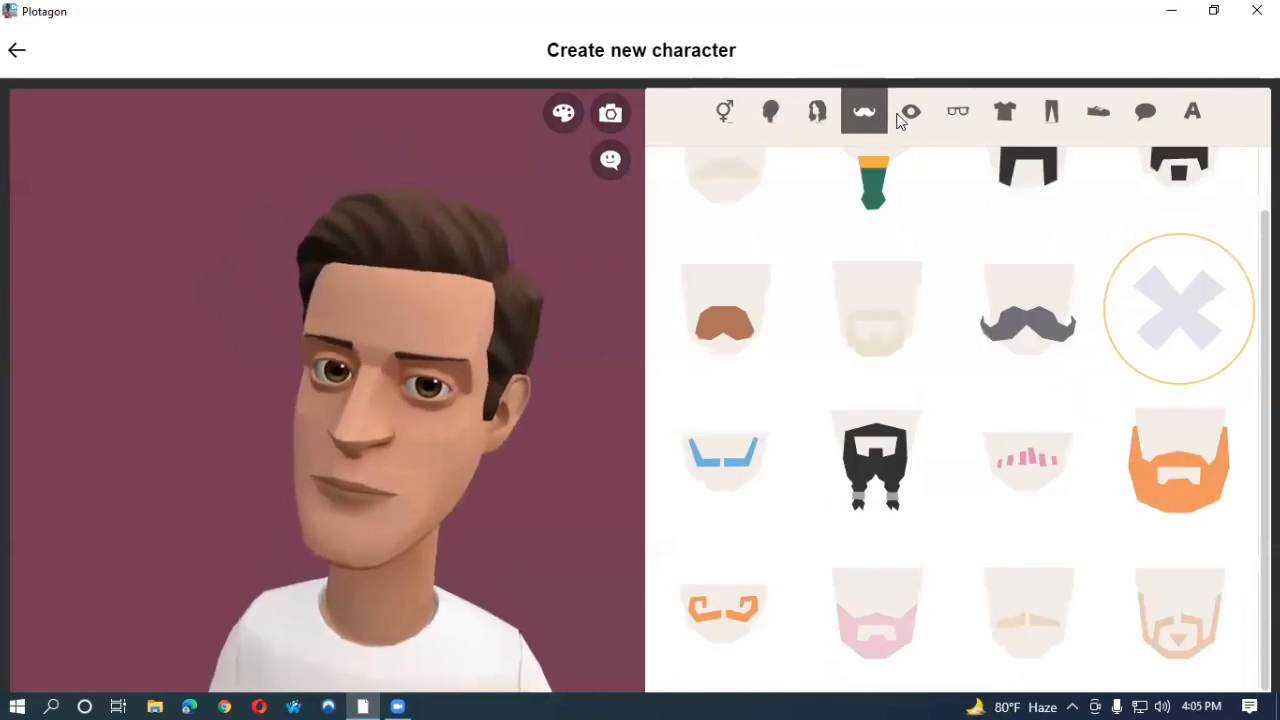
click(911, 113)
click(955, 114)
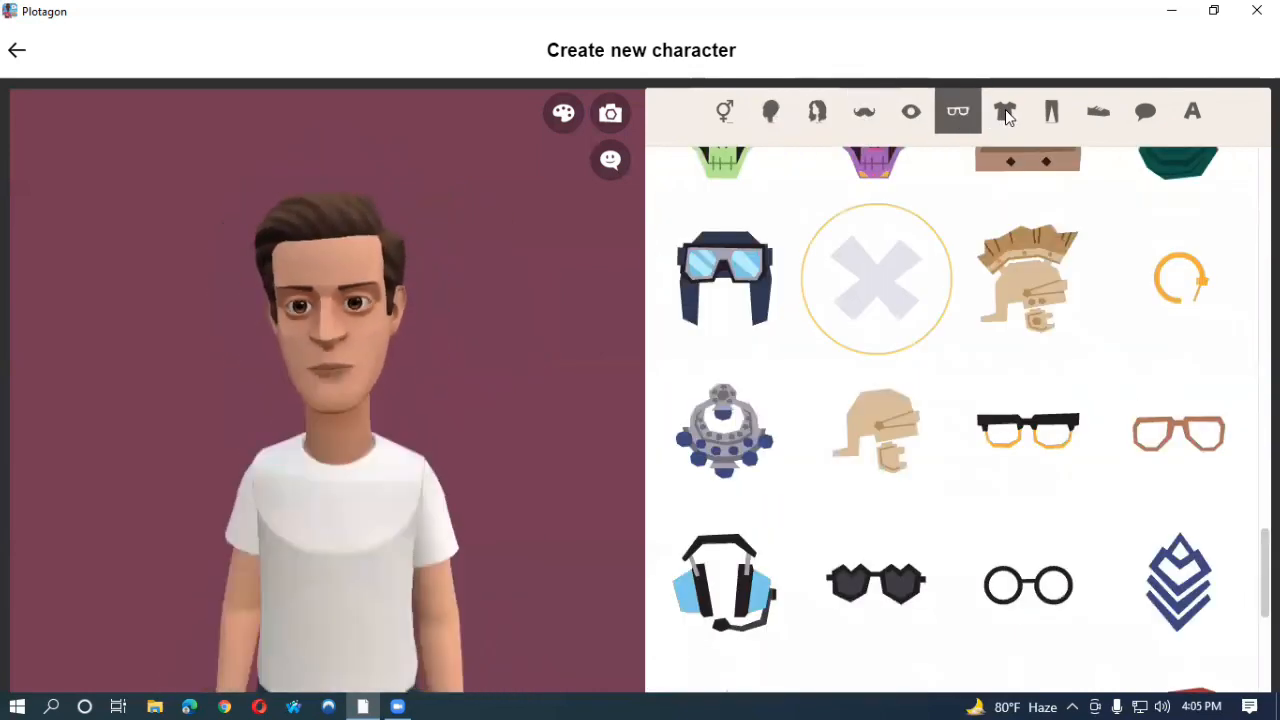
click(1005, 112)
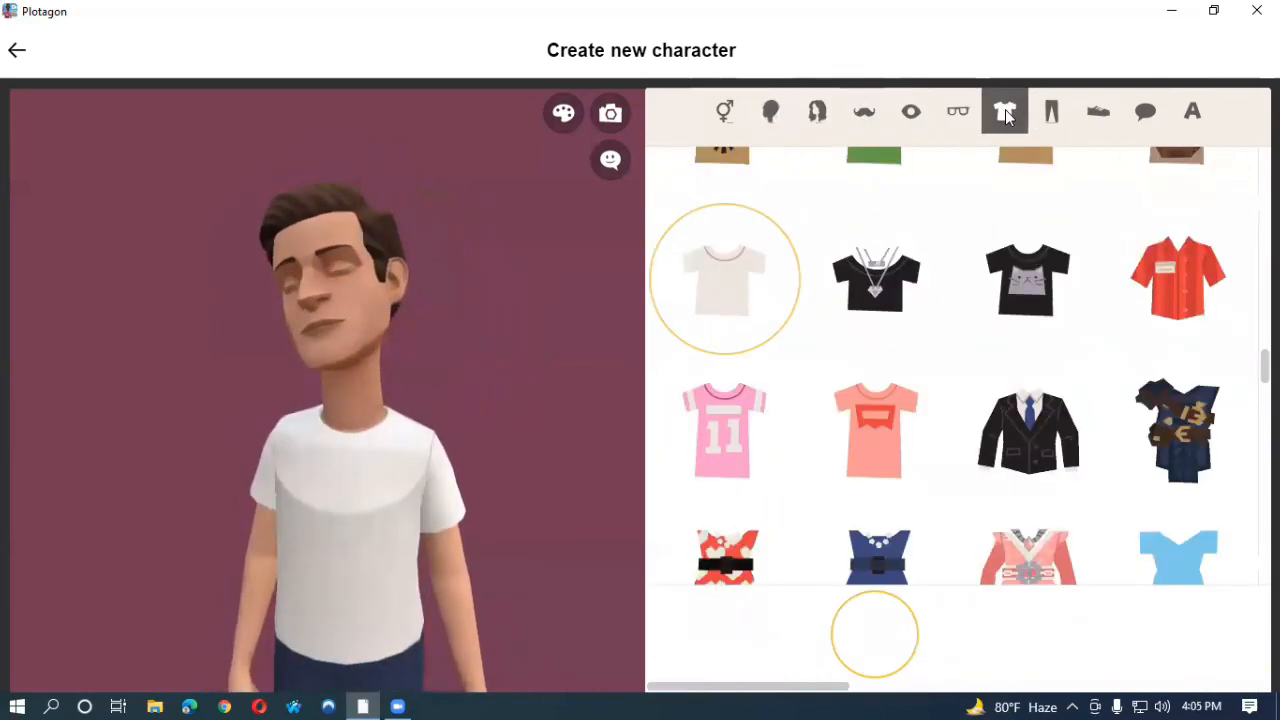
click(1052, 114)
click(1097, 111)
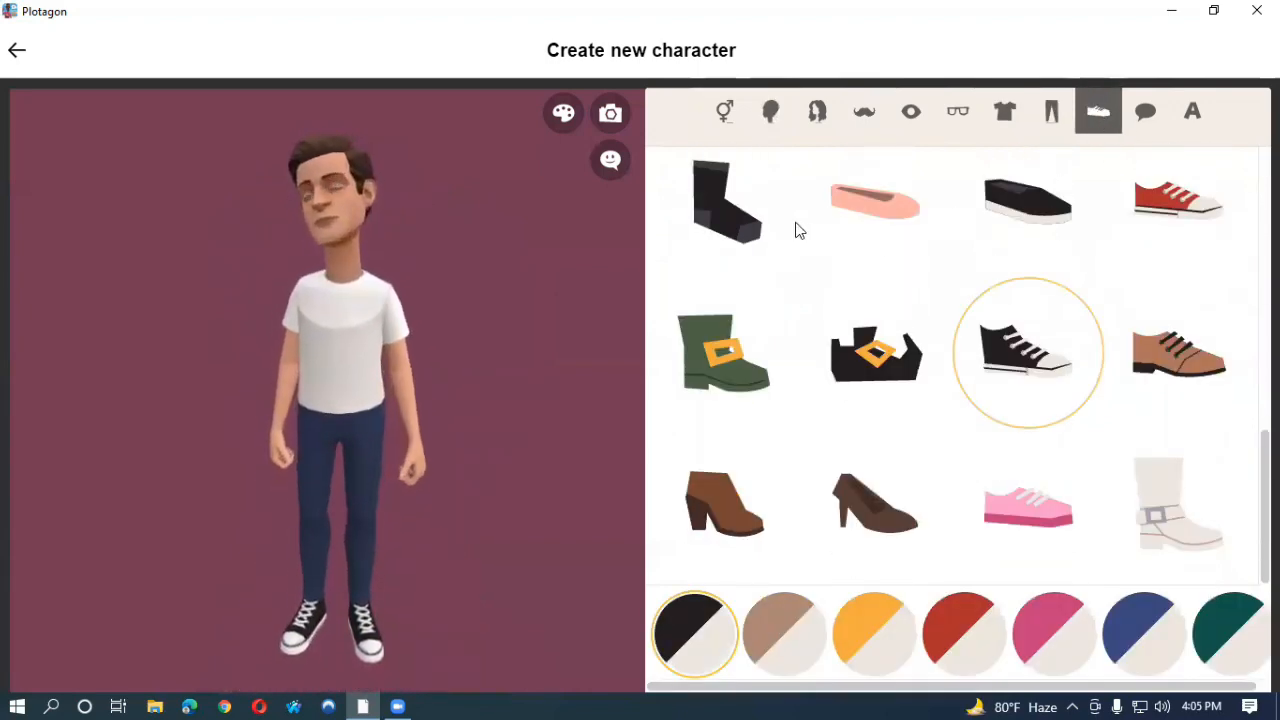
Step: Try the face shapes in the first two rows on the male character
click(769, 112)
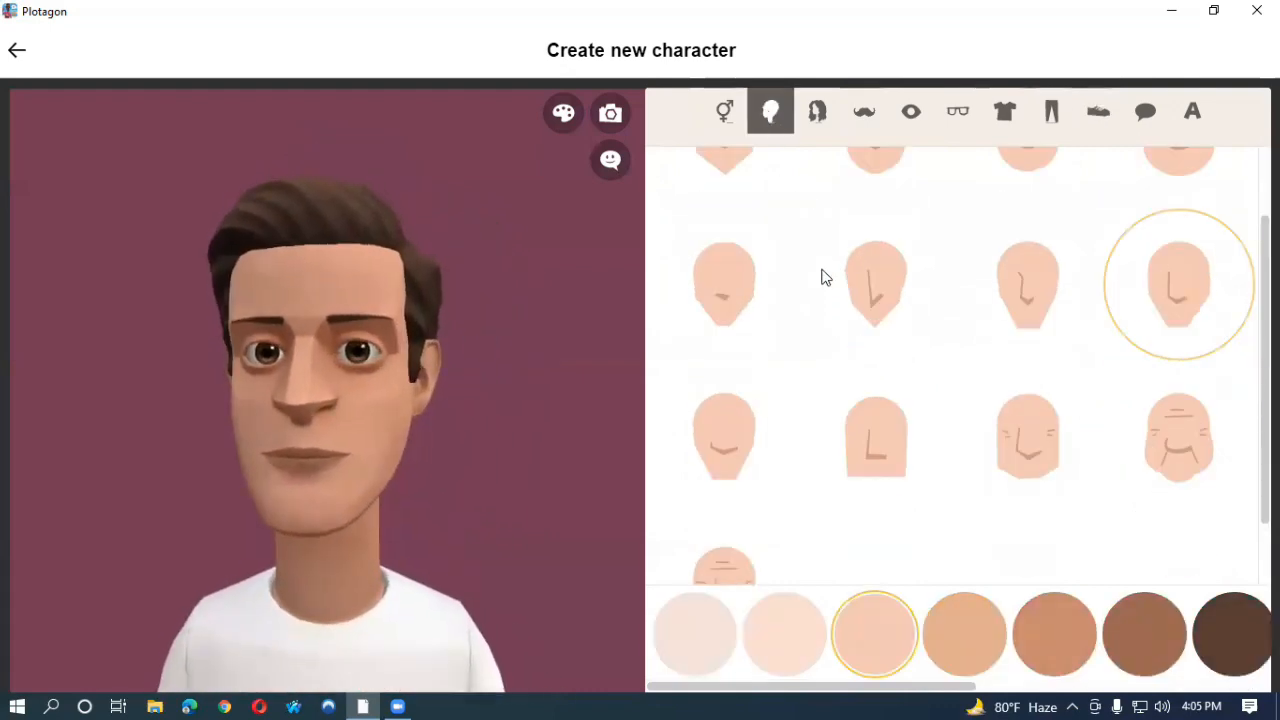
scroll(820, 277, up, 2)
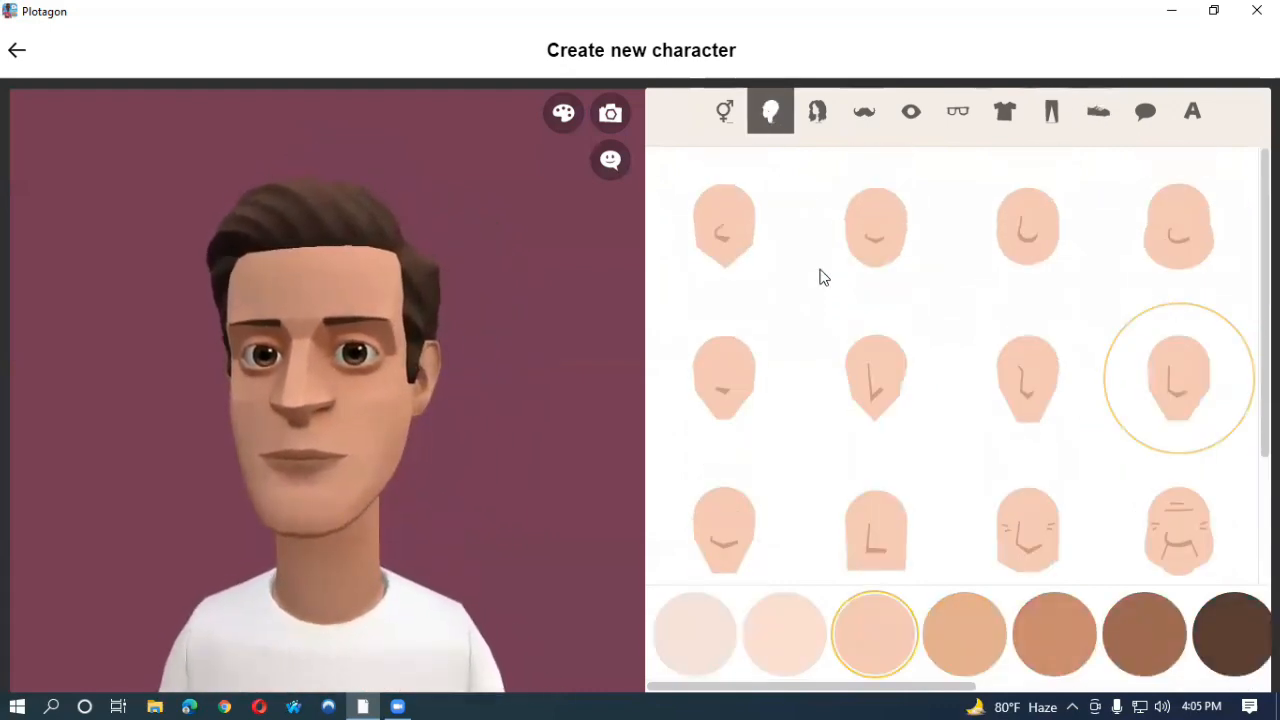
click(726, 231)
click(929, 240)
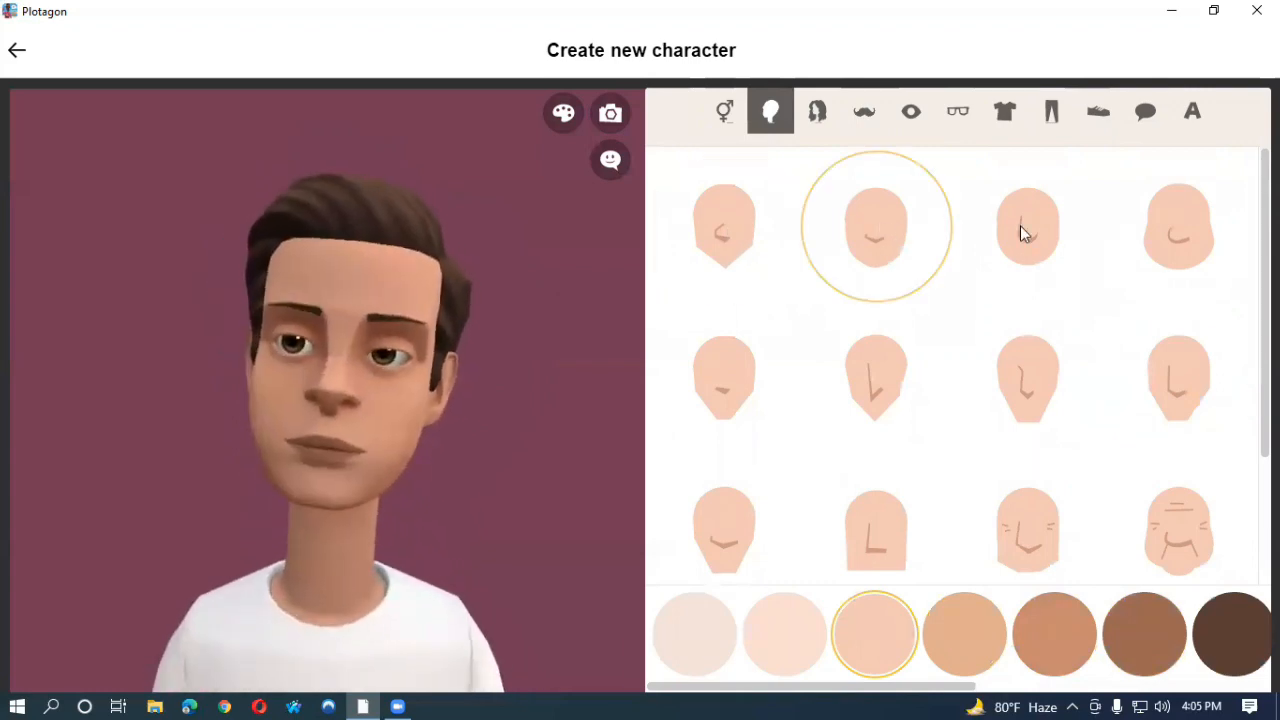
click(1022, 232)
click(1192, 217)
click(778, 386)
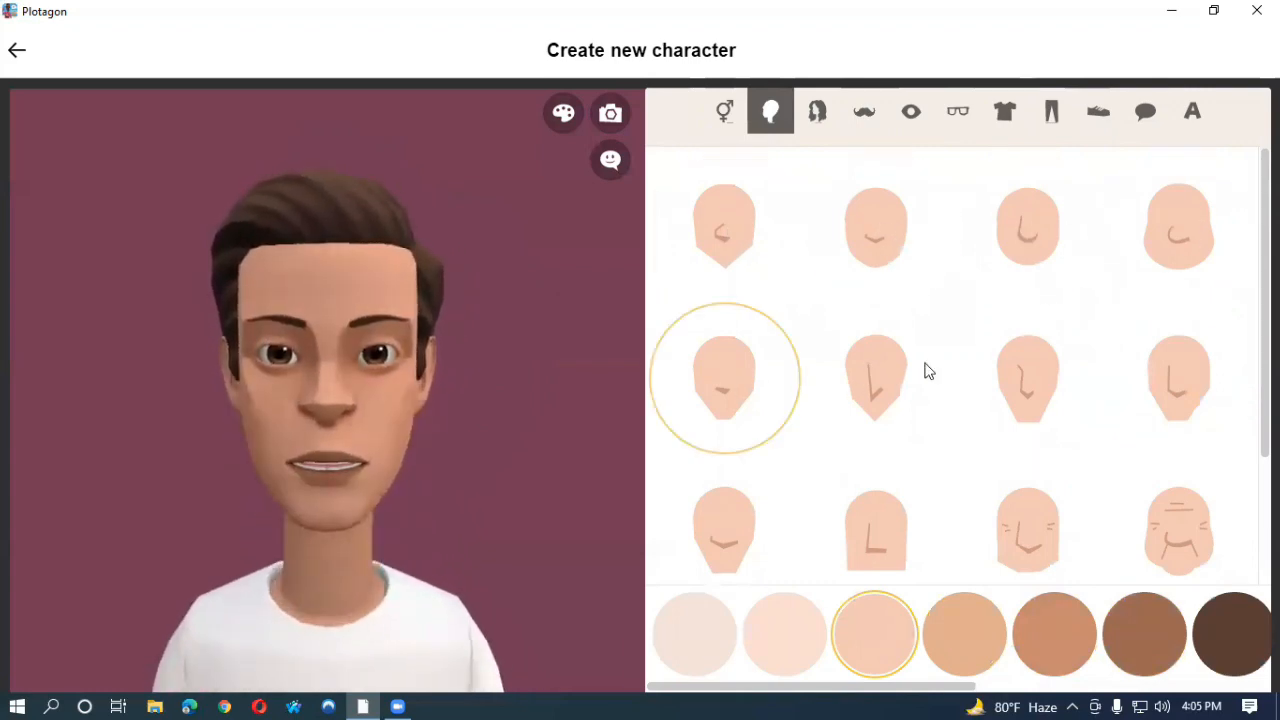
click(923, 369)
click(1005, 360)
click(1181, 370)
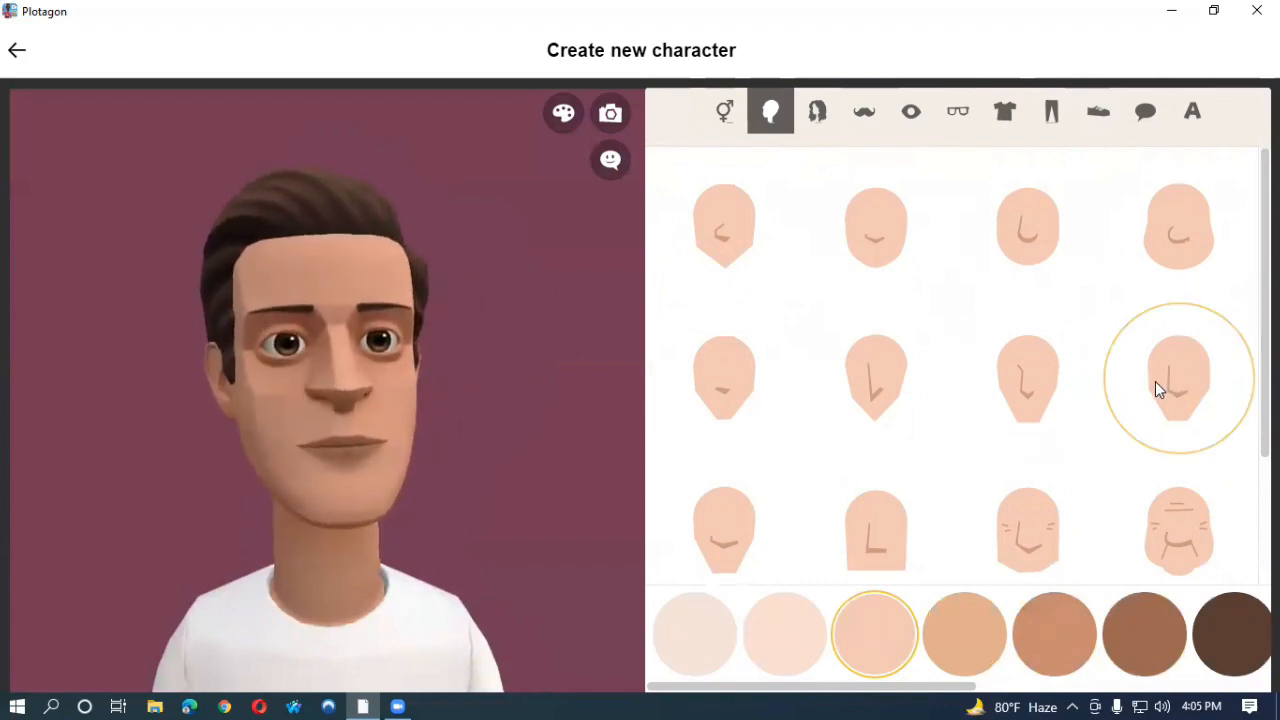
Step: Try the third-row face shapes, from the smiling narrow-chinned face to the wrinkled older one
scroll(1000, 410, down, 1)
click(728, 436)
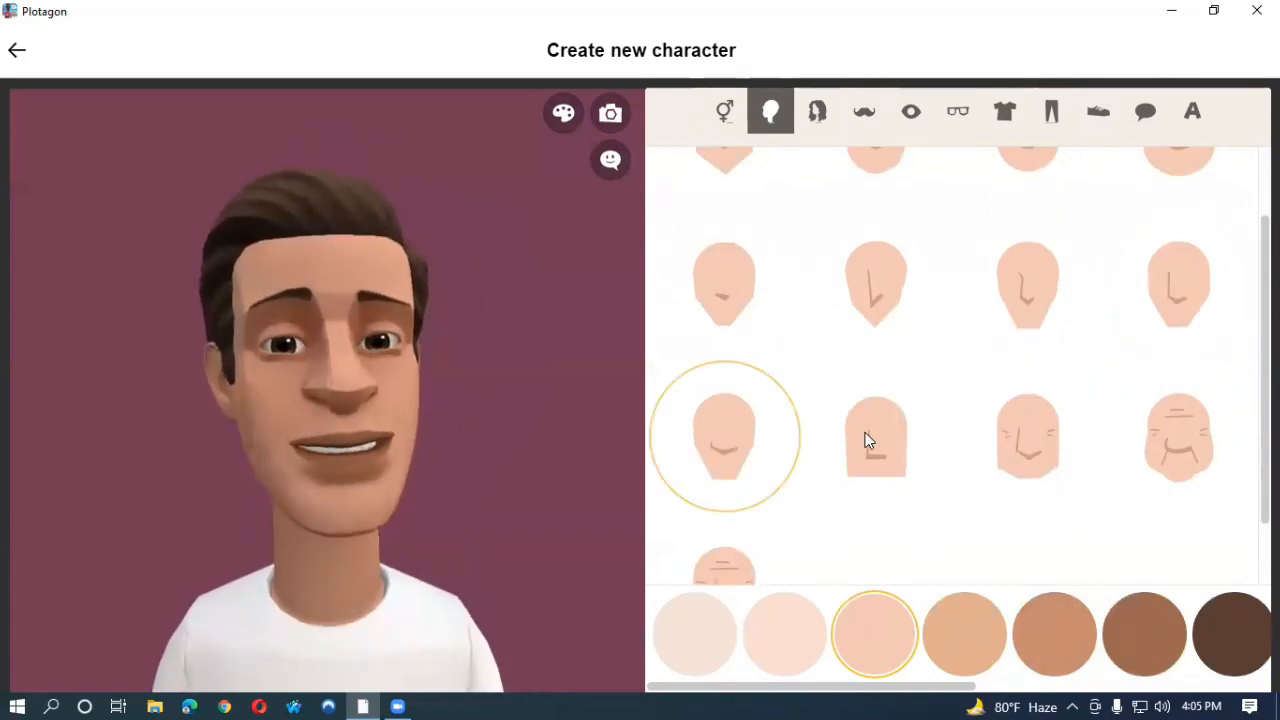
click(865, 435)
click(1018, 430)
click(1207, 430)
scroll(1157, 437, down, 1)
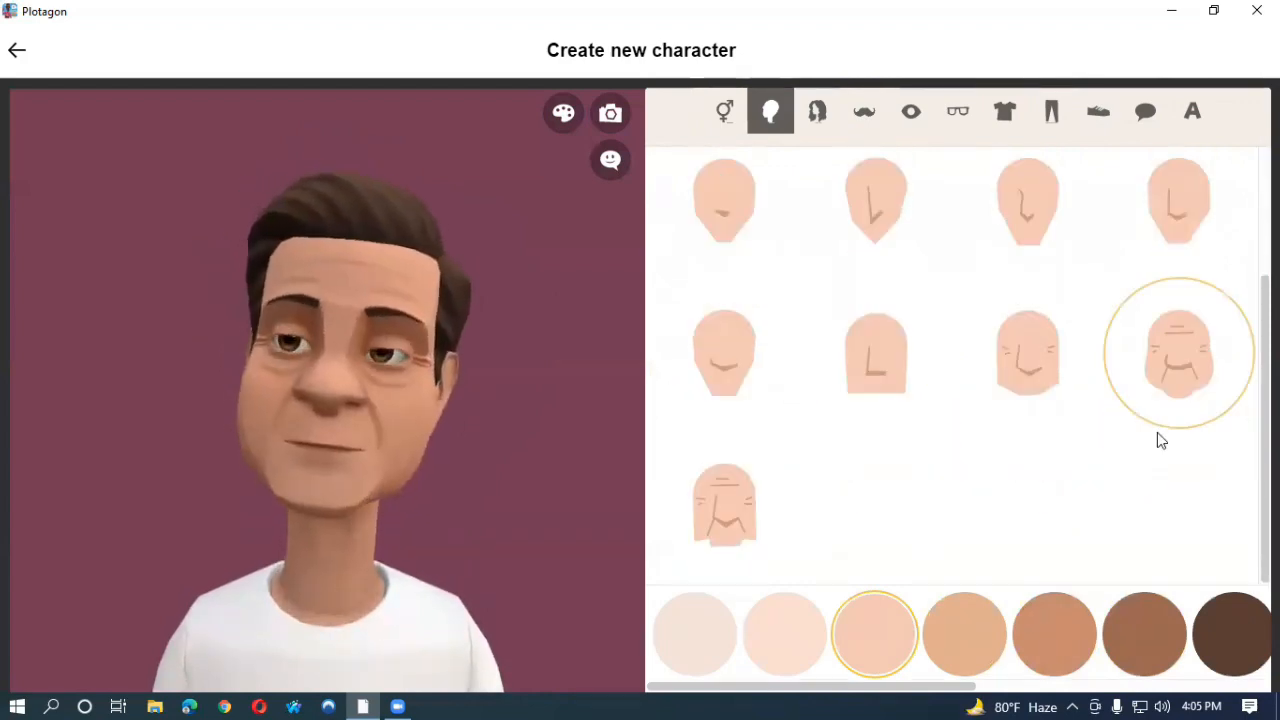
Step: Compare the second-row and third-row face shapes on the character once more
scroll(1050, 440, up, 2)
click(770, 388)
click(857, 382)
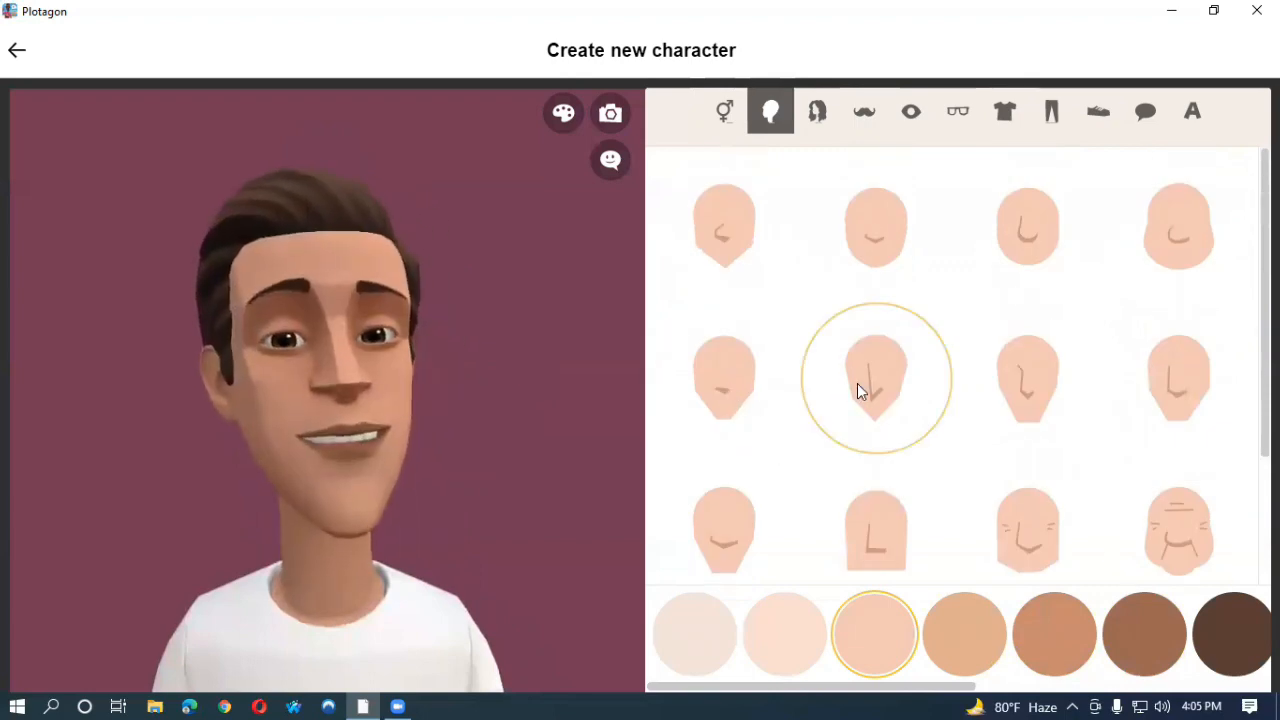
click(1014, 386)
click(1166, 378)
click(1170, 520)
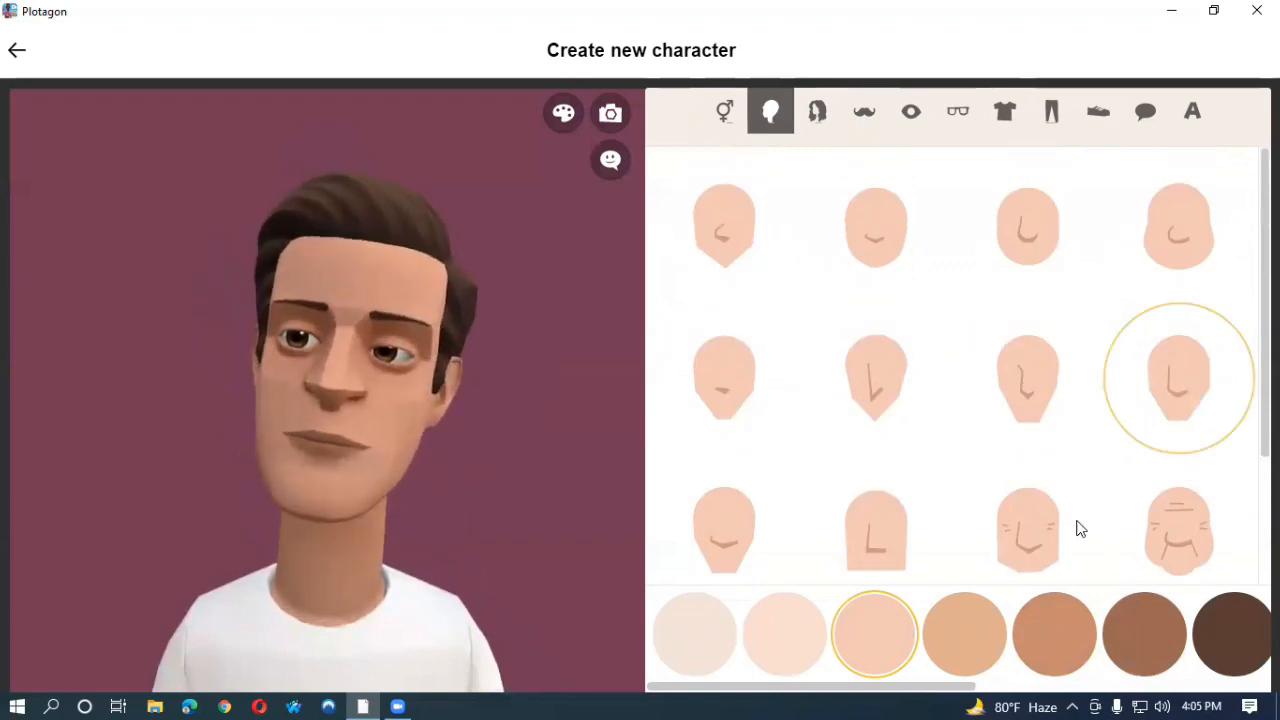
click(1028, 530)
click(826, 544)
click(735, 531)
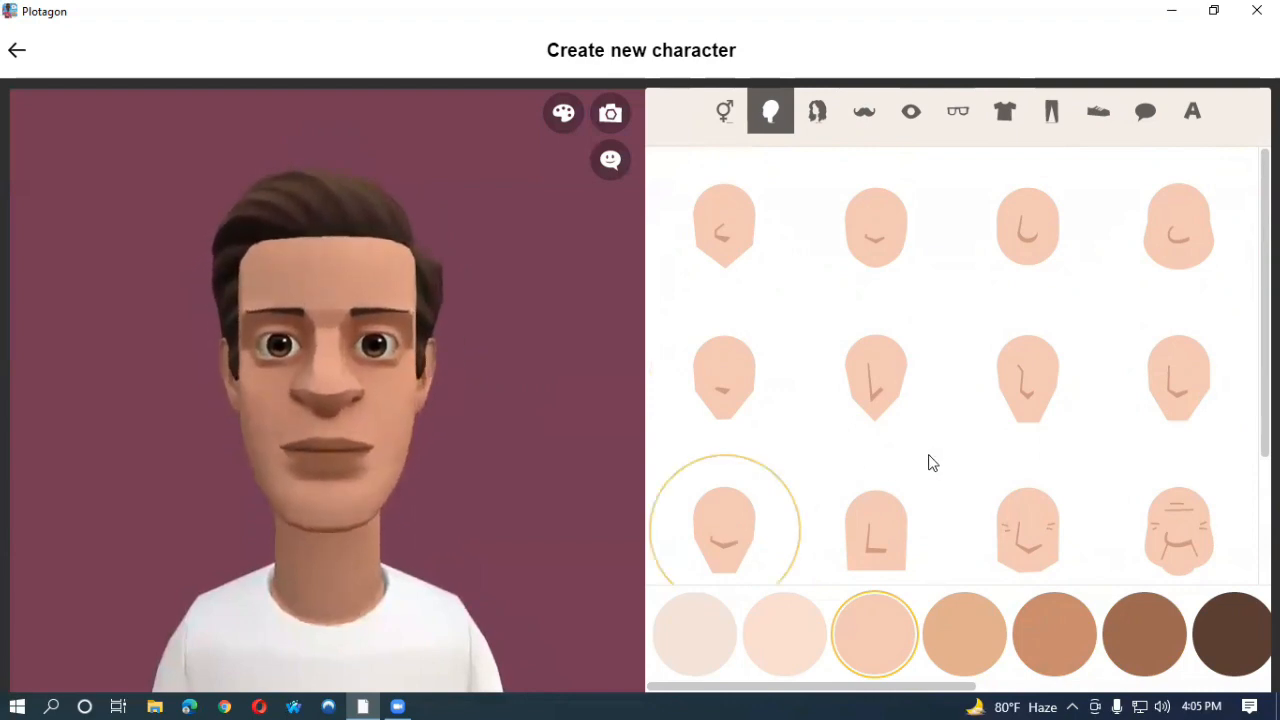
Step: Preview a few first-row faces, then give the character the small-mouthed, narrow-chinned face that starts the second row
scroll(955, 444, down, 2)
scroll(920, 452, up, 2)
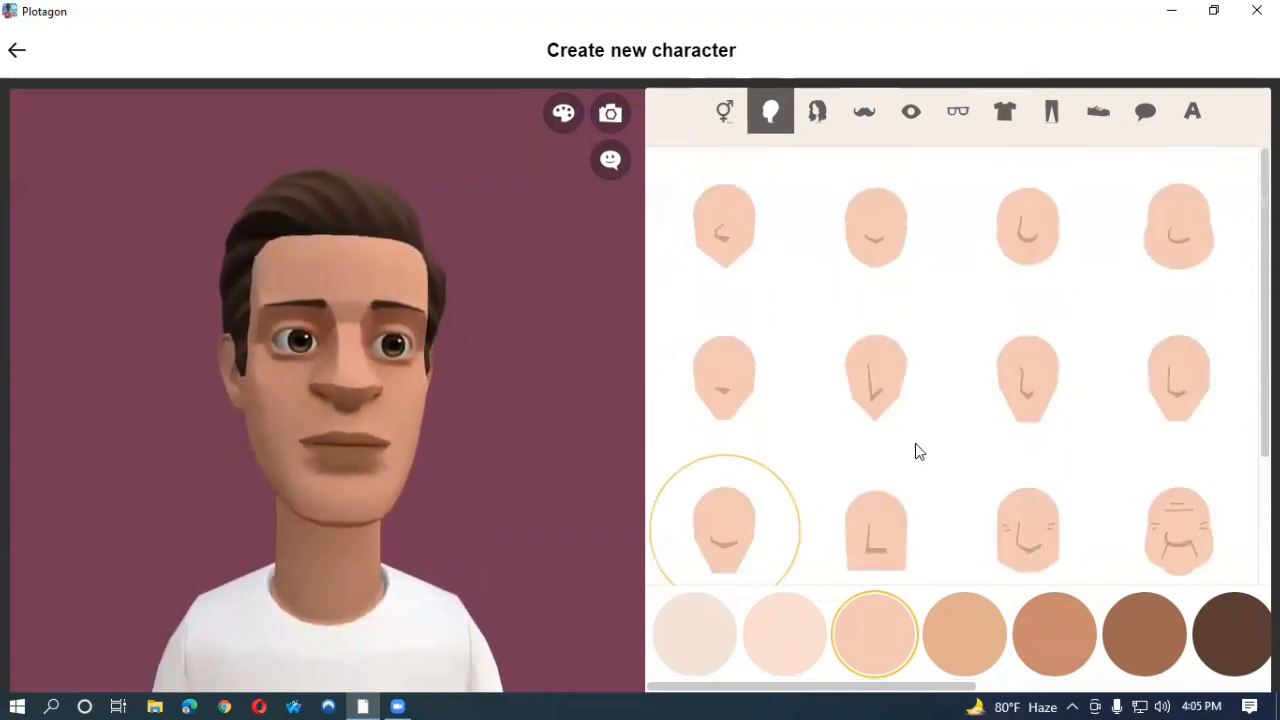
click(893, 240)
click(730, 234)
click(1037, 236)
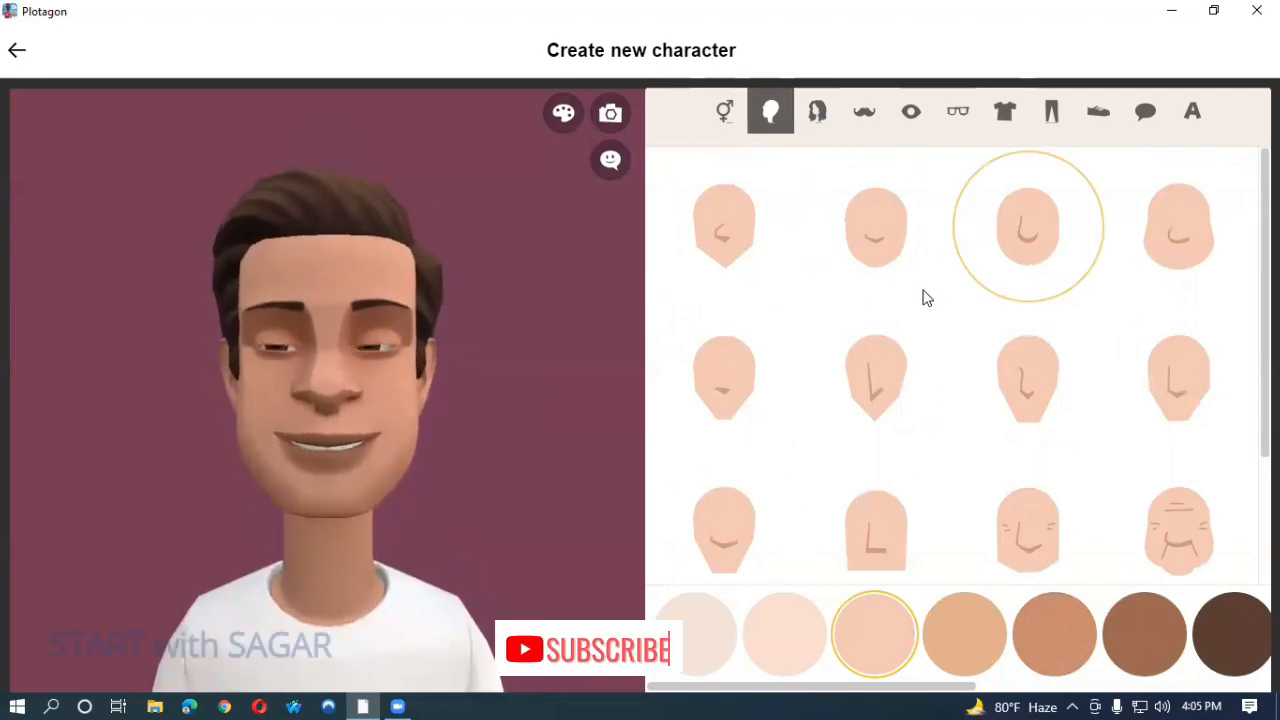
click(726, 382)
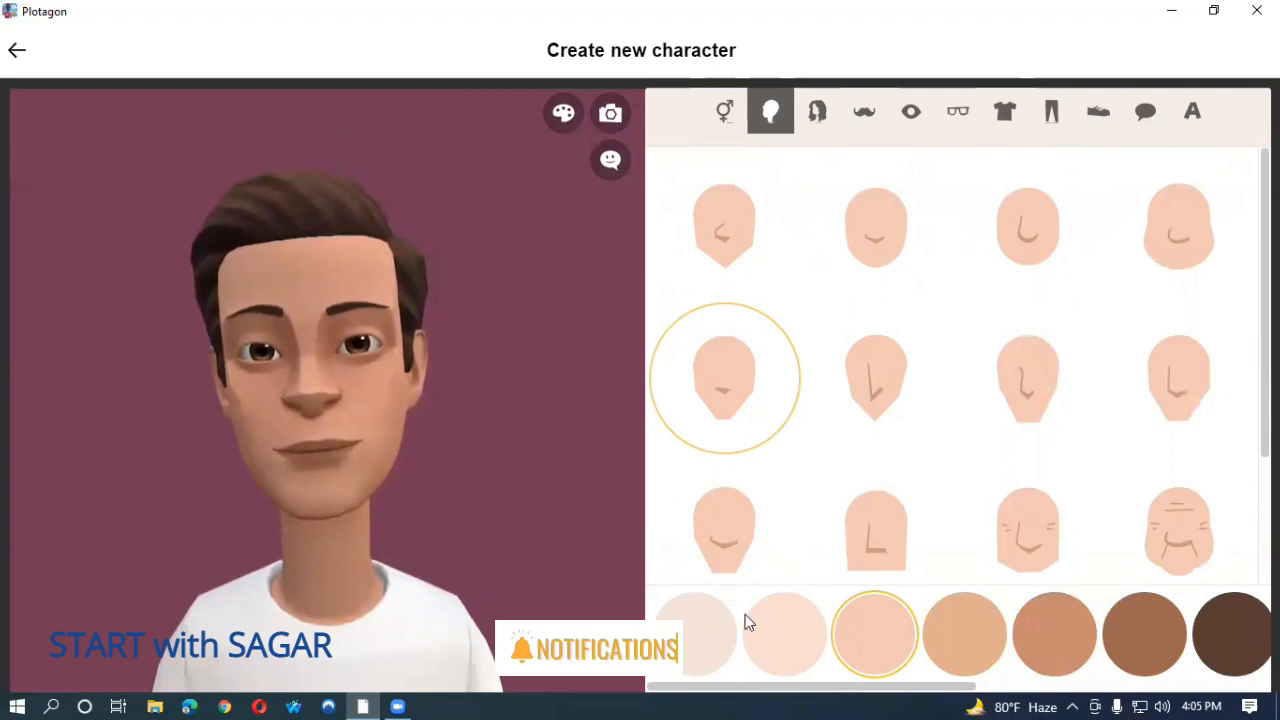
Step: Try the skin tones on the character one by one, from the darkest brown to the palest
click(1224, 632)
click(1146, 636)
click(1056, 634)
click(969, 634)
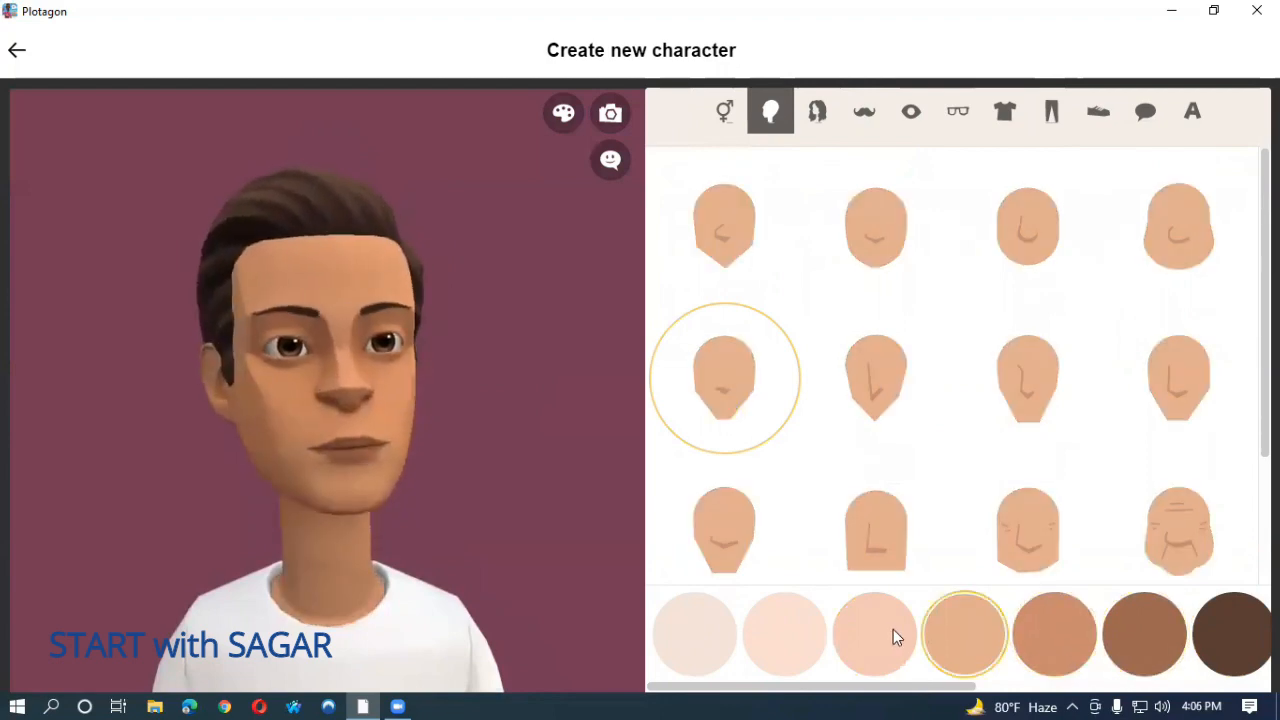
click(870, 632)
click(795, 630)
click(720, 634)
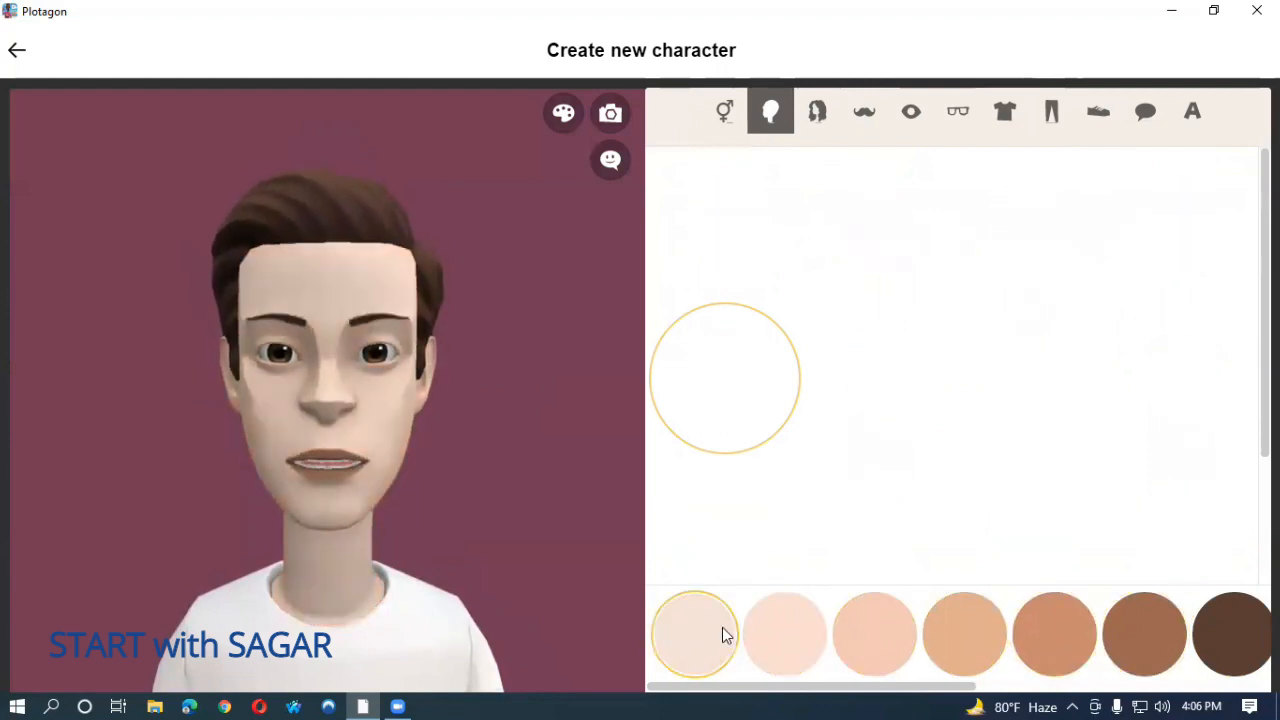
Step: Compare the lighter skin tones and set the character's skin to the peach tone, third from the palest end
click(815, 632)
click(880, 630)
click(951, 632)
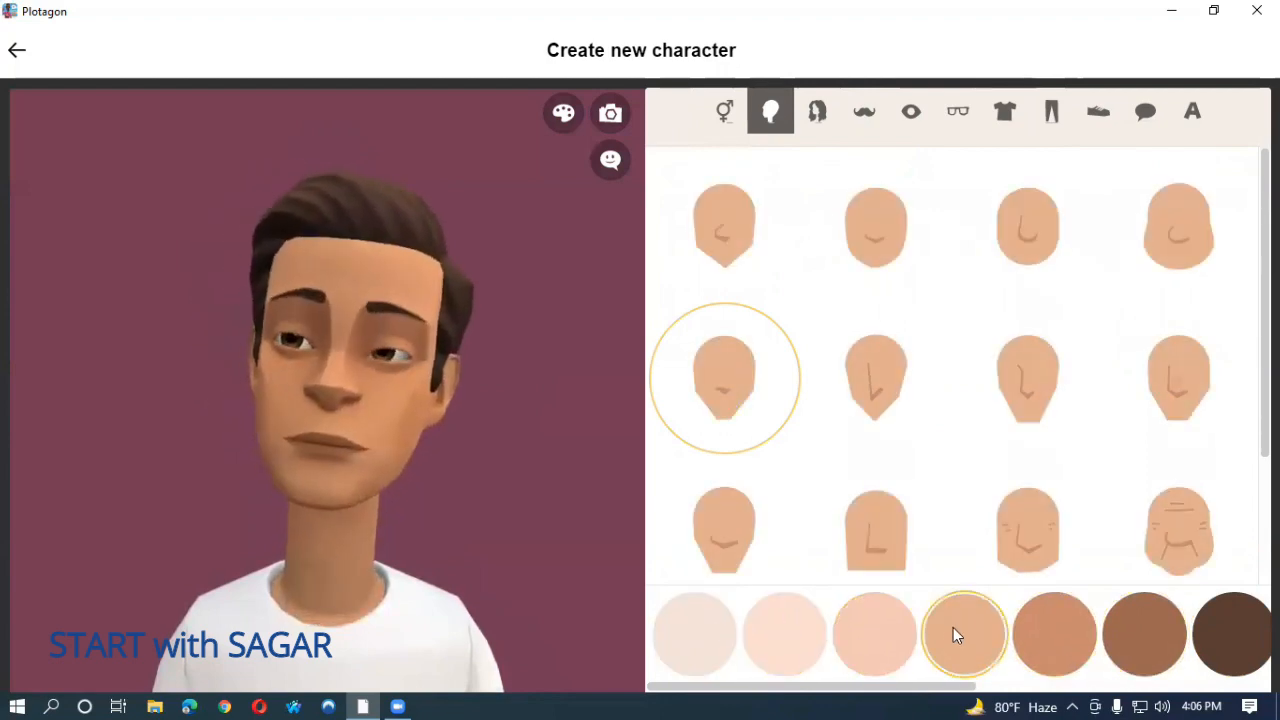
click(884, 633)
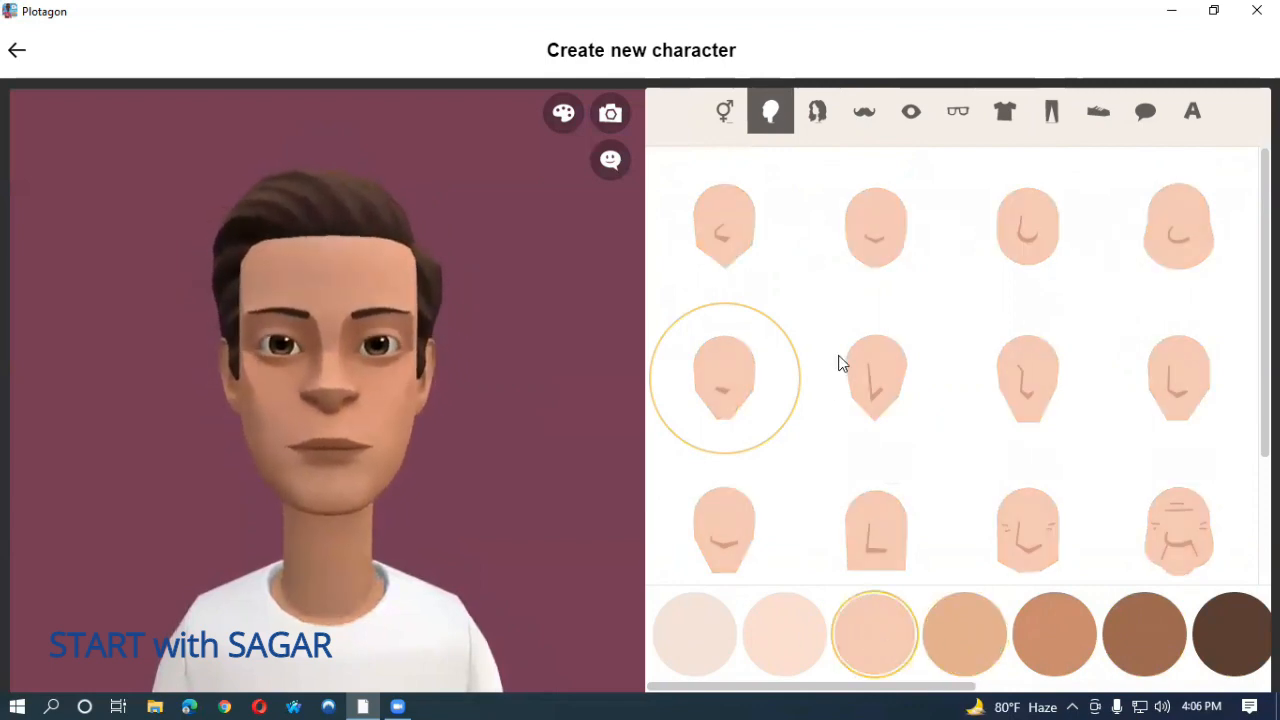
Step: Try short hairstyles on the character, including the grey, pink, brown, blond, black and blue ones
click(817, 114)
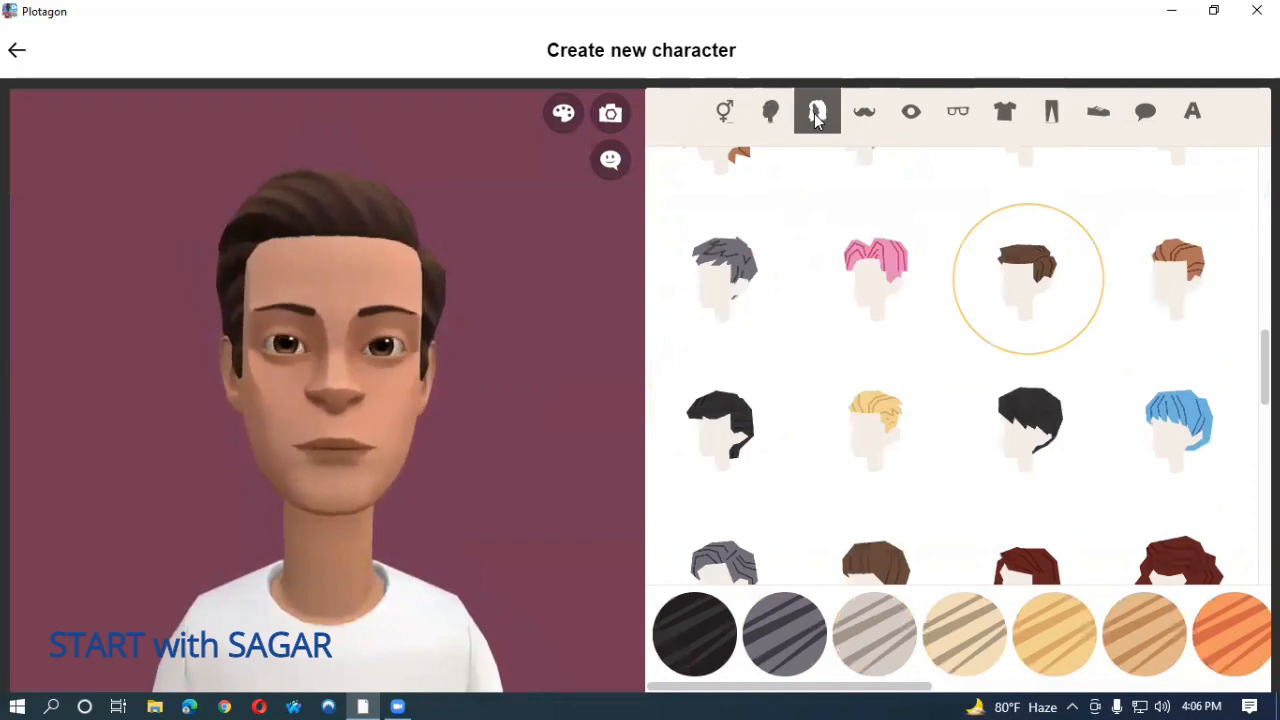
click(755, 282)
click(877, 279)
click(1011, 280)
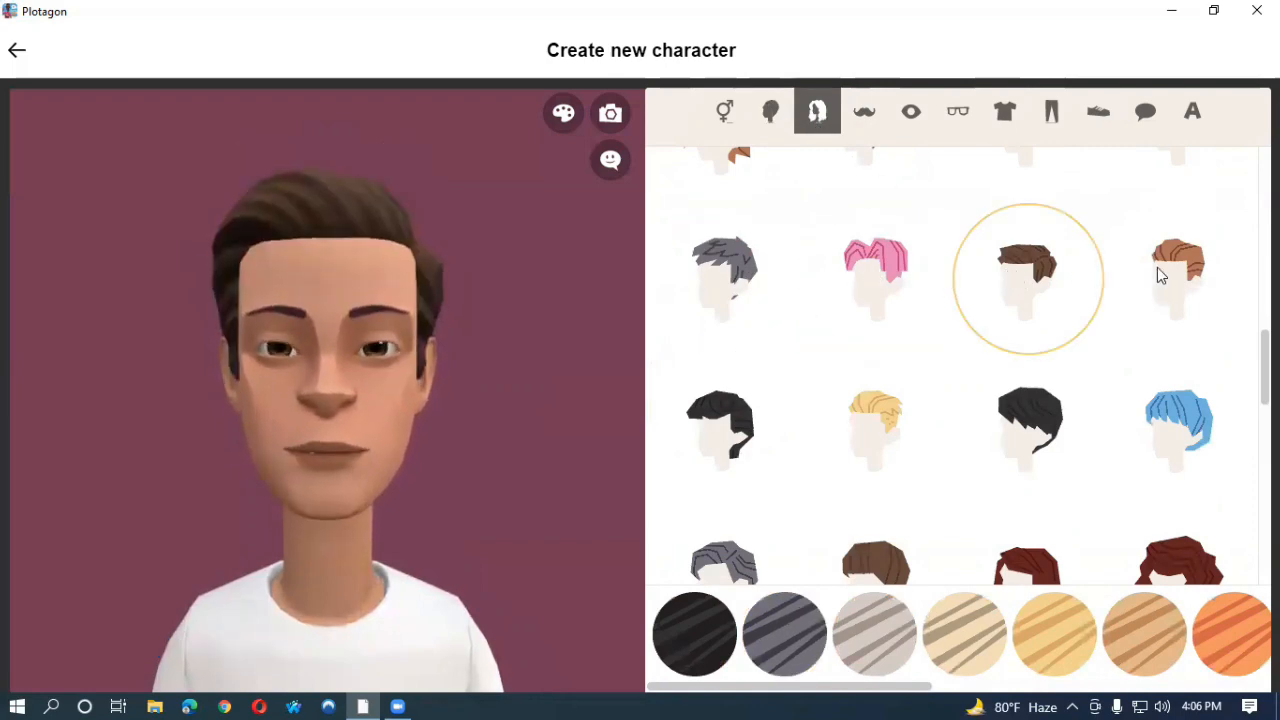
click(1160, 275)
click(800, 416)
click(949, 426)
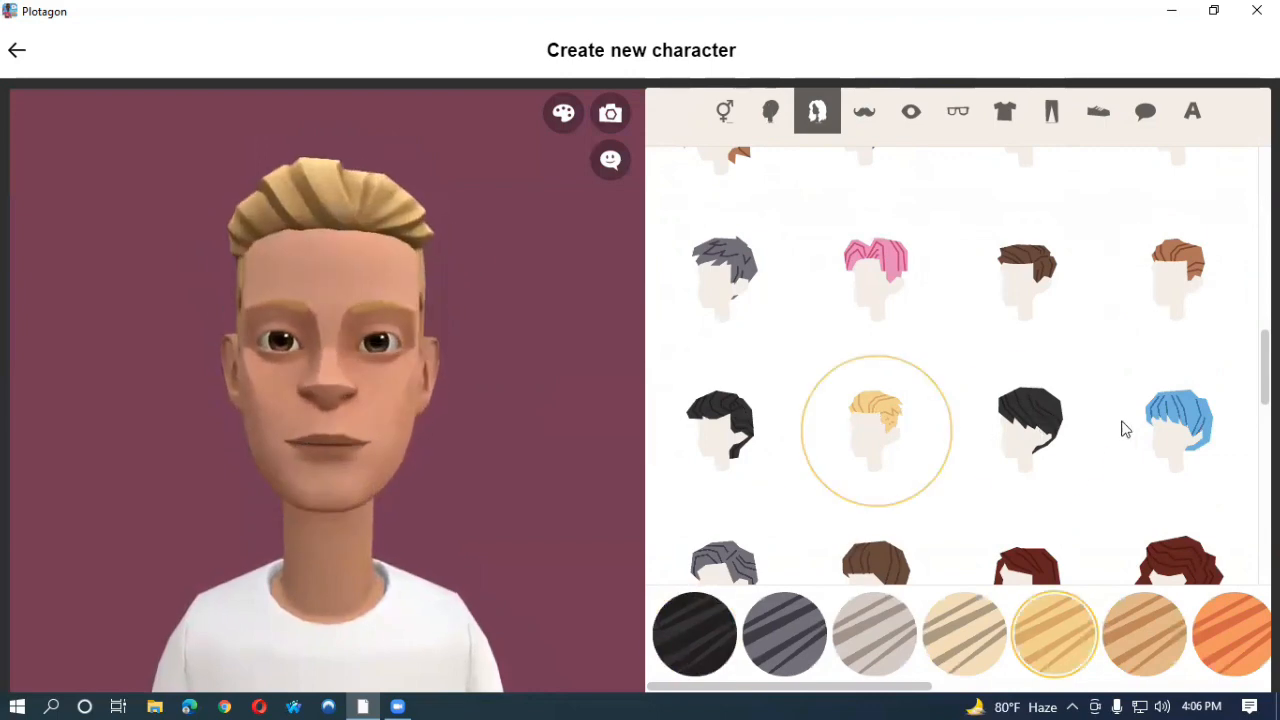
click(1040, 428)
click(1123, 429)
Step: Try the grey side-swept, brown bowl-cut, dark red bob and dark red curly hairstyles on the character
scroll(925, 395, down, 2)
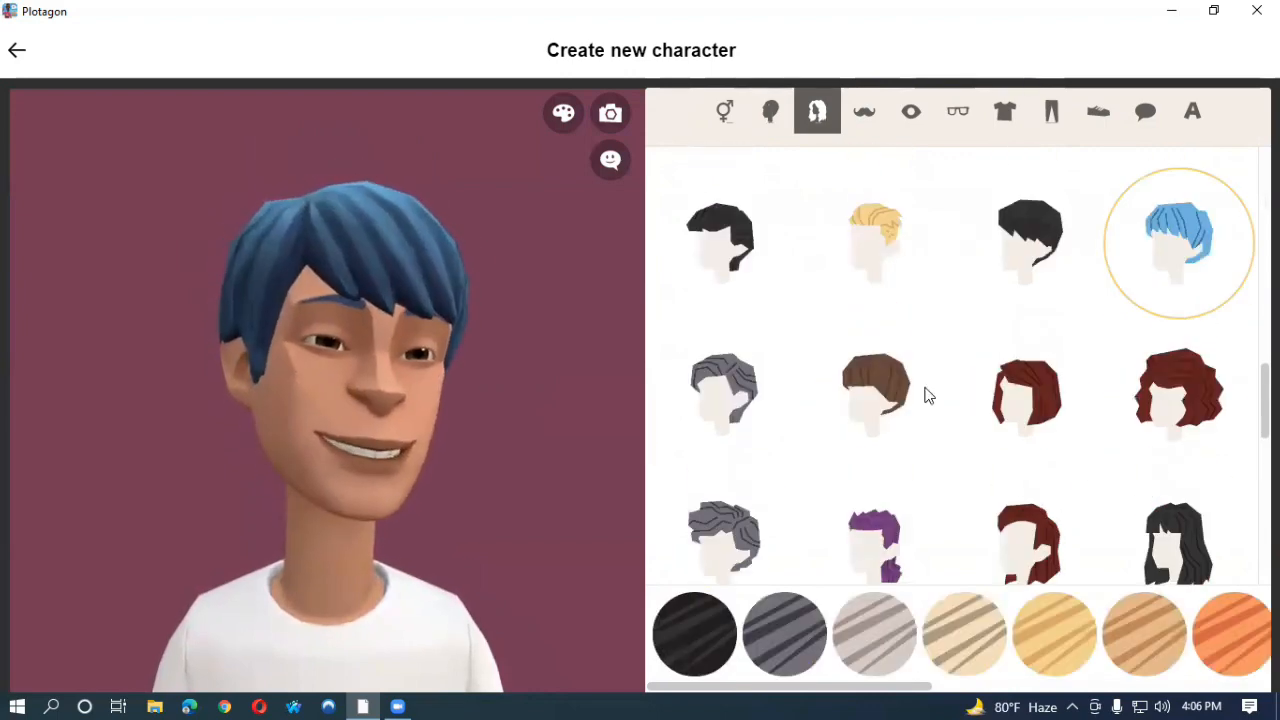
click(722, 413)
click(876, 392)
click(1028, 395)
click(1185, 398)
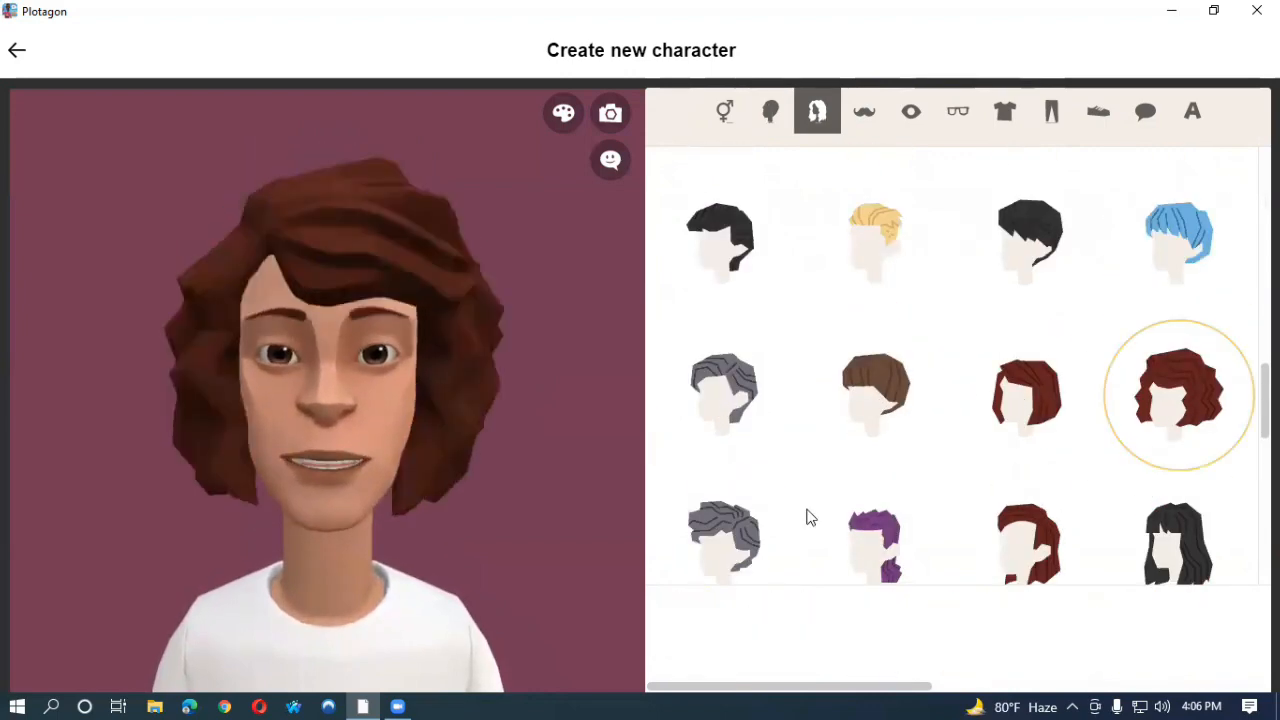
Step: Try the grey curly, purple mullet, swept-back dark red, long black, long grey and tied-back purple hairstyles on the character
click(748, 534)
click(895, 533)
click(1030, 538)
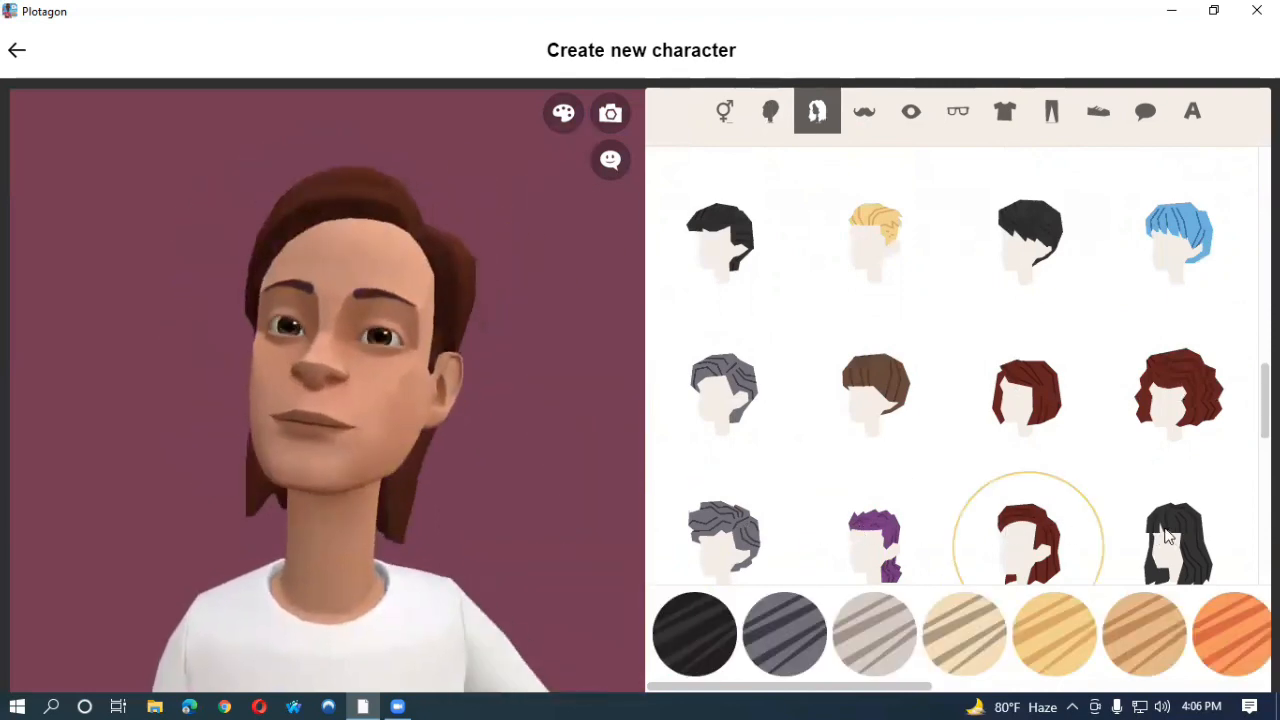
click(1168, 537)
scroll(1043, 443, down, 2)
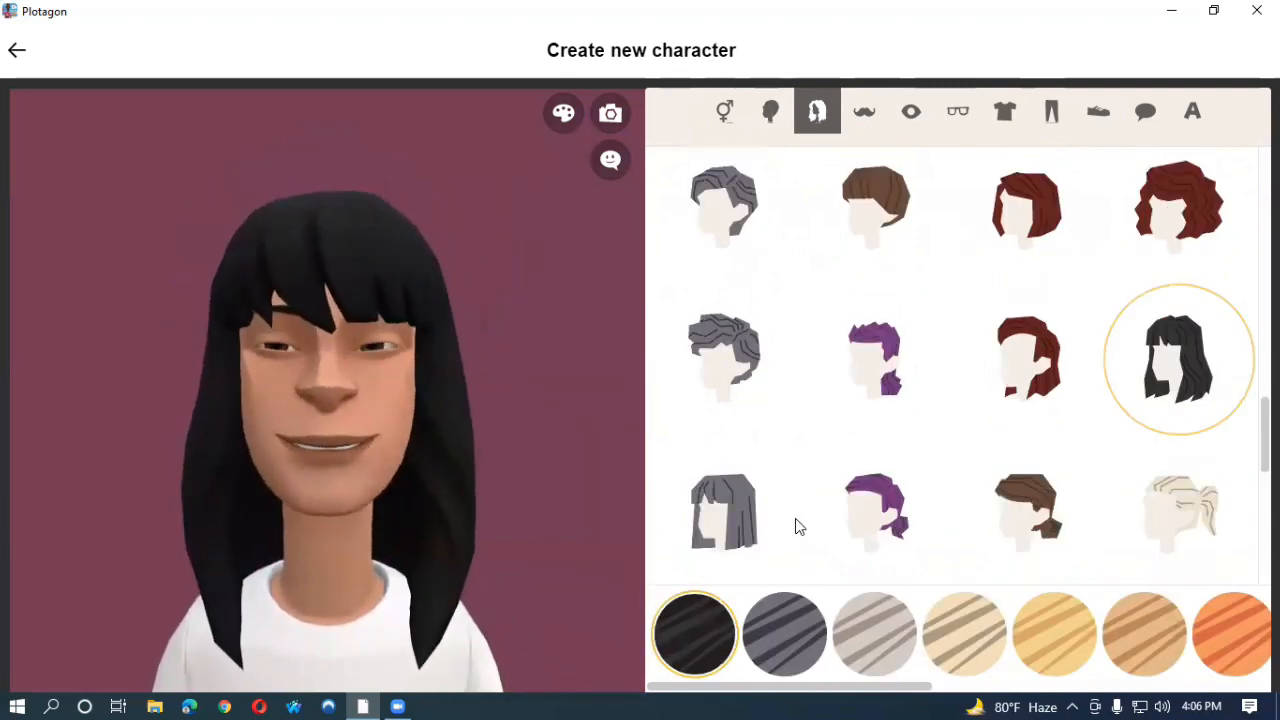
click(724, 520)
click(868, 512)
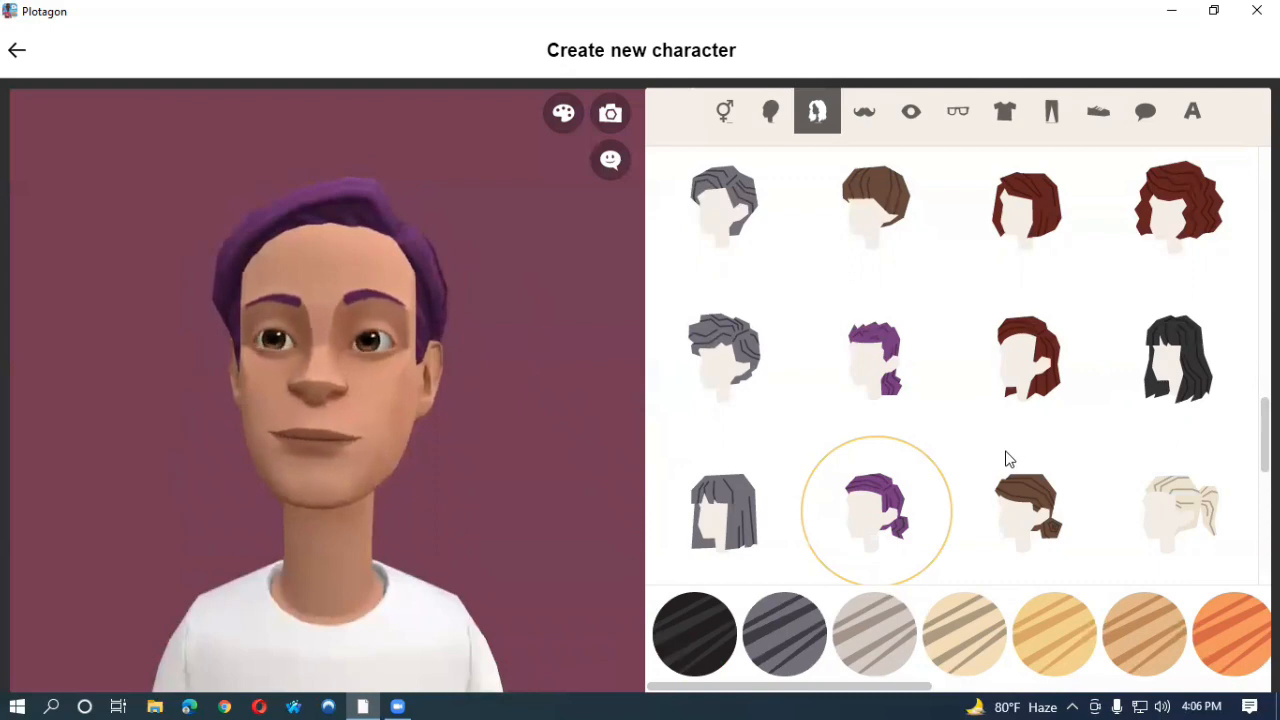
Step: Return to the short hairstyles and give the character the swept-back dark brown one beside the pink hairstyle
scroll(1007, 459, up, 1)
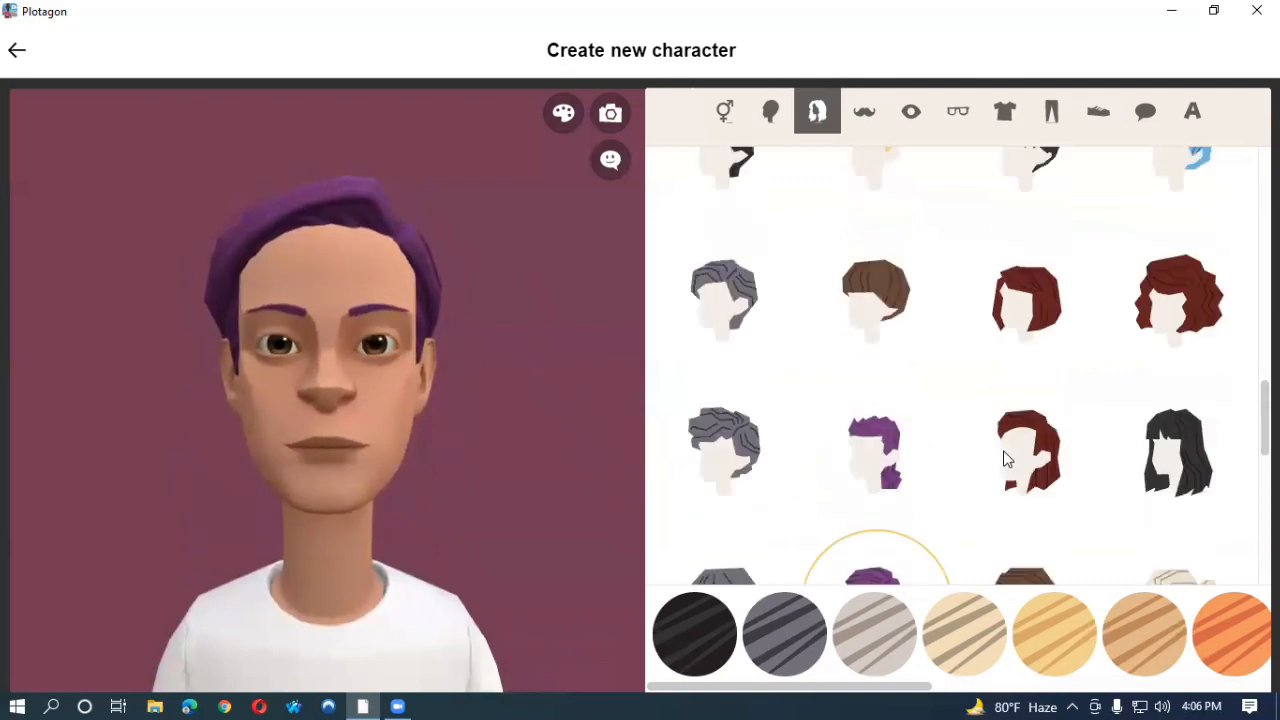
scroll(1007, 459, up, 1)
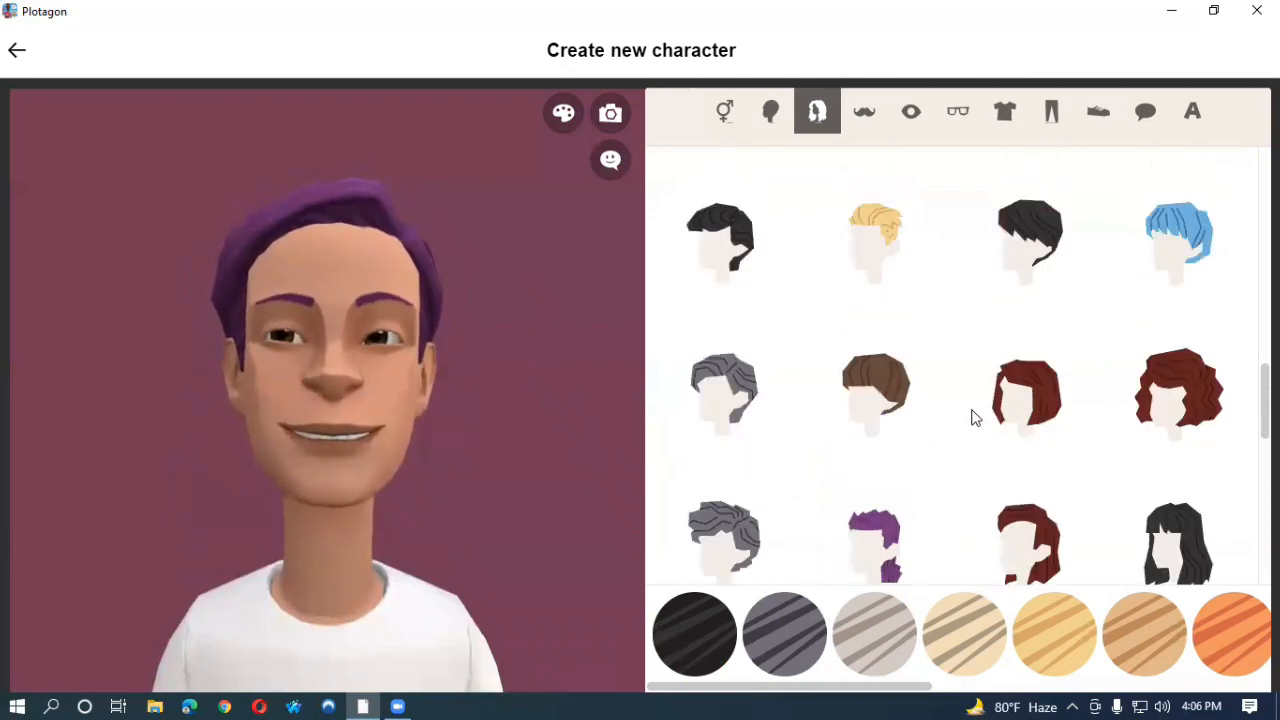
scroll(971, 416, up, 3)
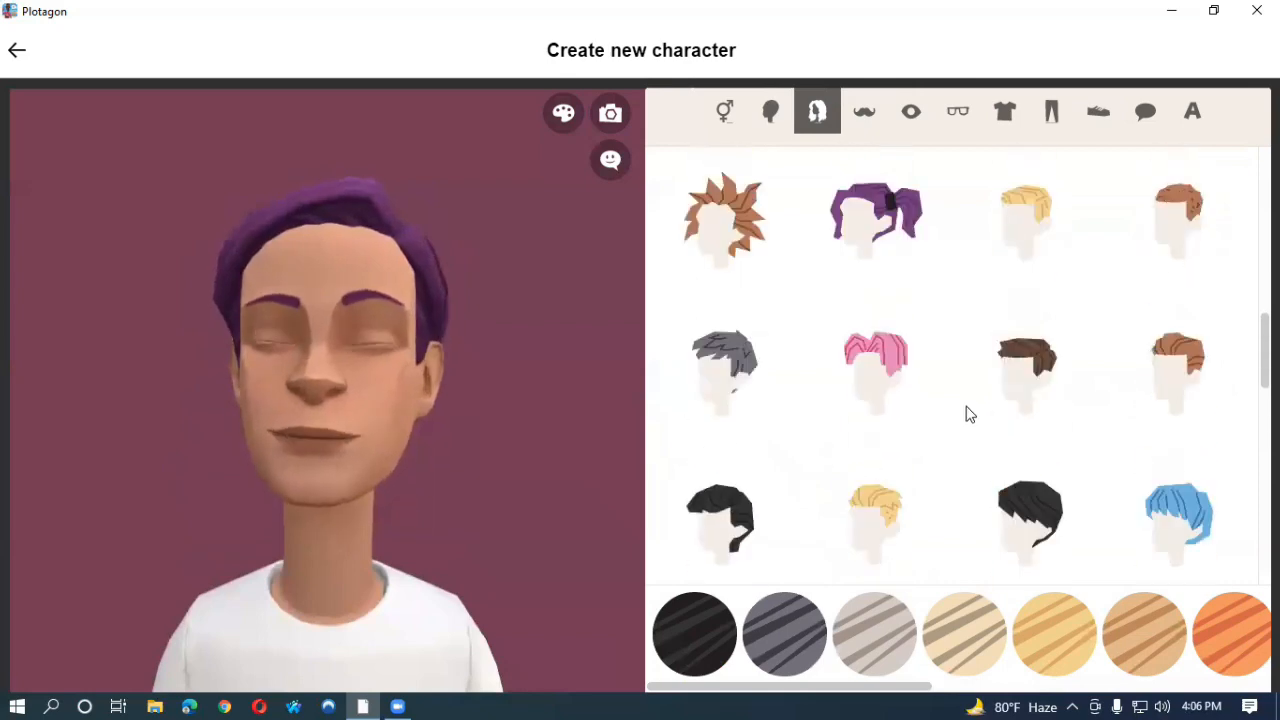
click(771, 235)
click(1033, 366)
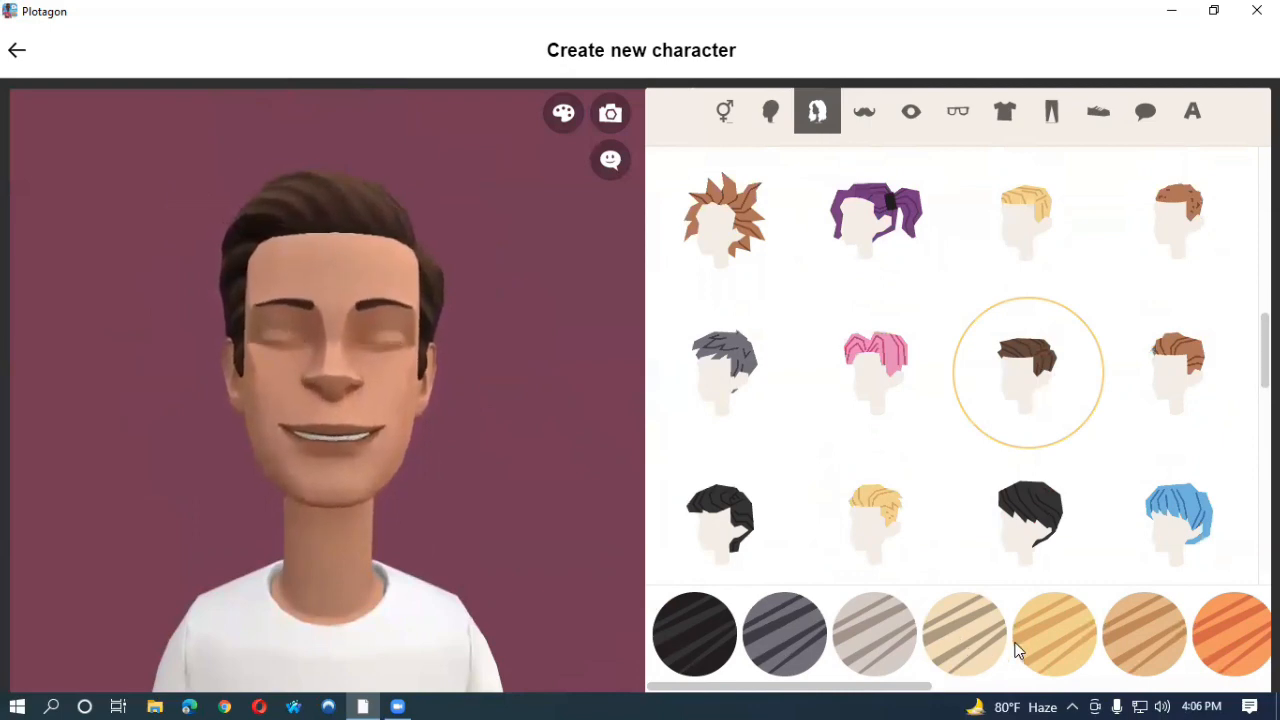
Step: Try pale blond, light grey, dark grey, golden blond and light brown as the colour of the swept-back hair
click(970, 641)
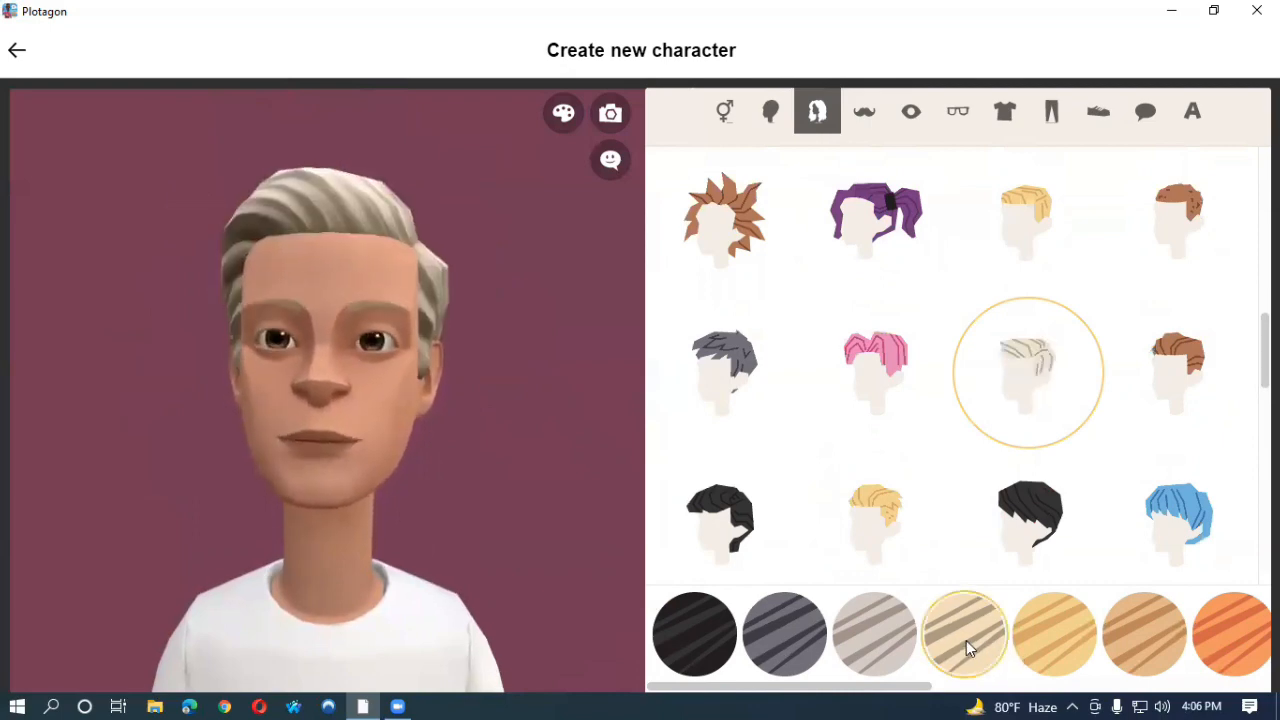
click(876, 636)
click(778, 636)
click(960, 642)
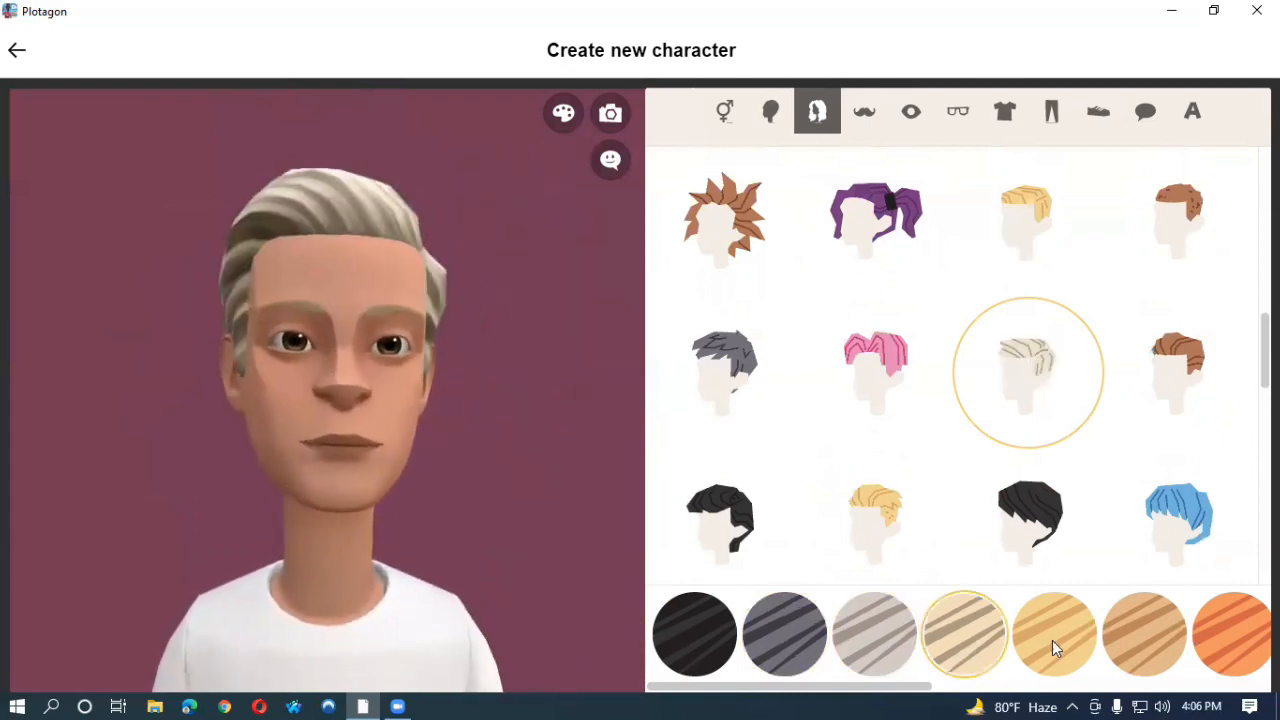
click(1065, 638)
click(1127, 634)
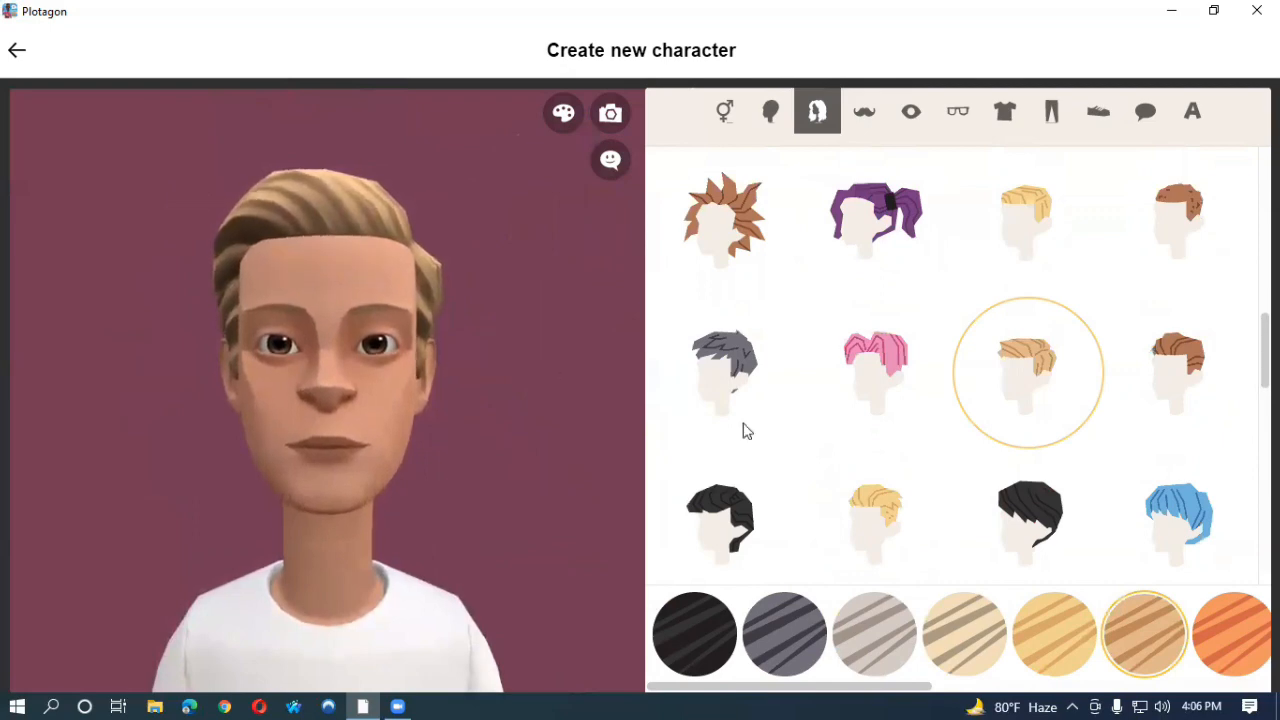
Step: Compare orange, pale blond and the grey shades on the hair, and set the hair colour to black
click(1232, 632)
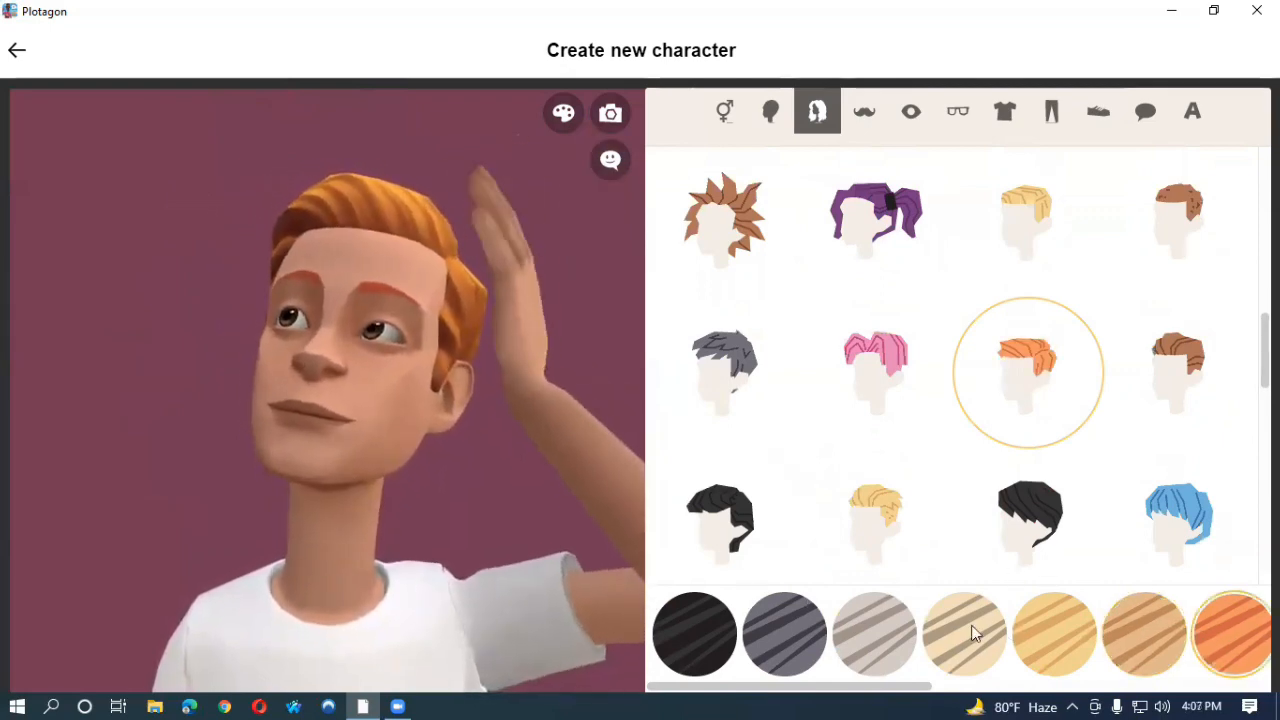
click(962, 626)
click(863, 631)
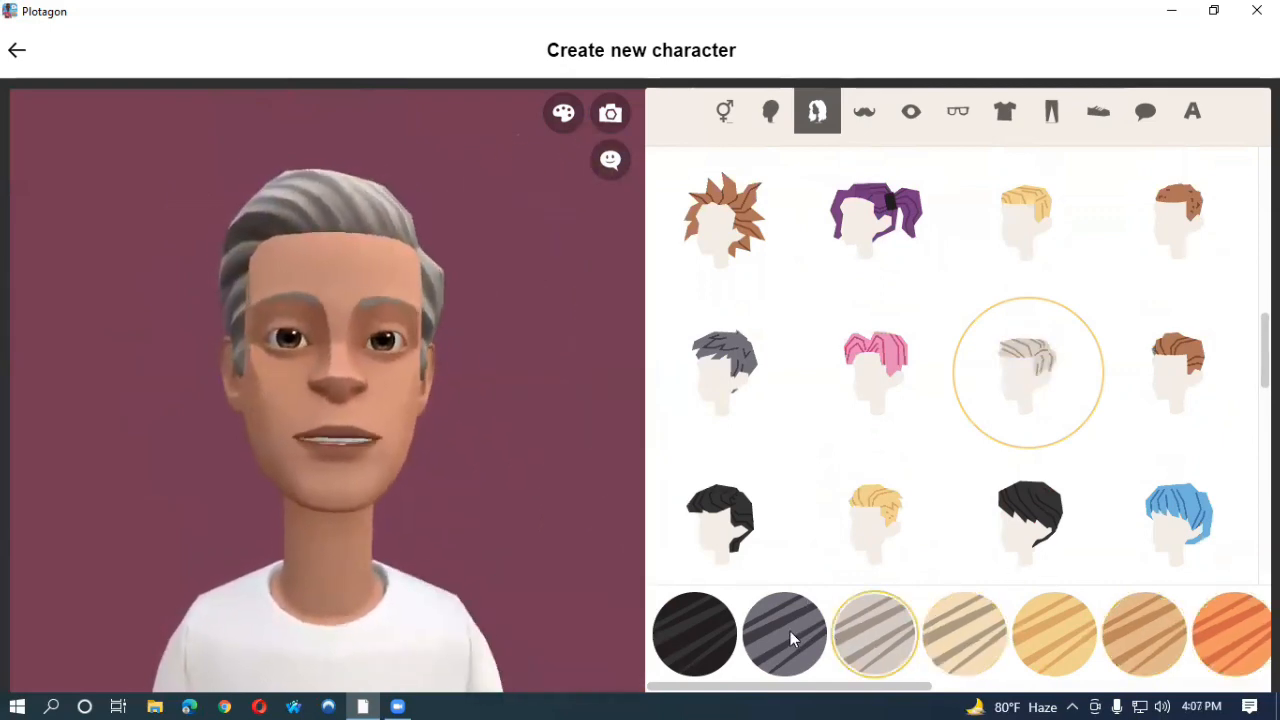
click(789, 631)
click(893, 631)
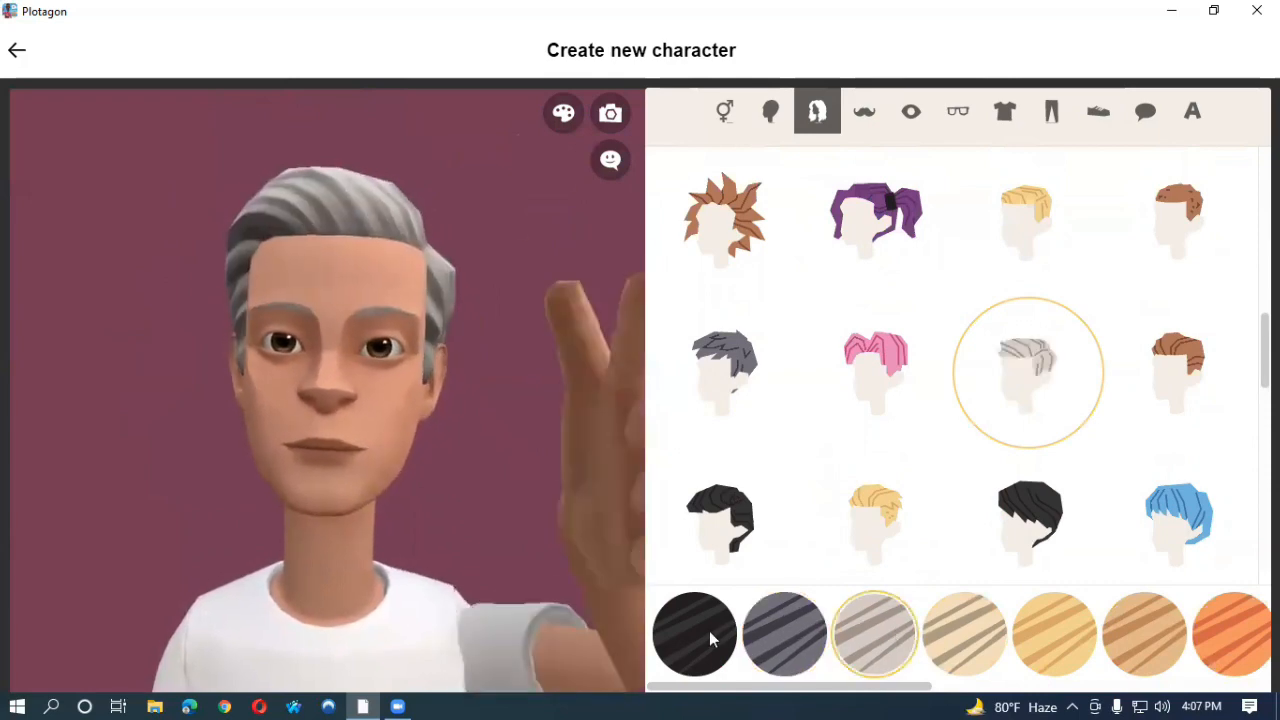
click(705, 632)
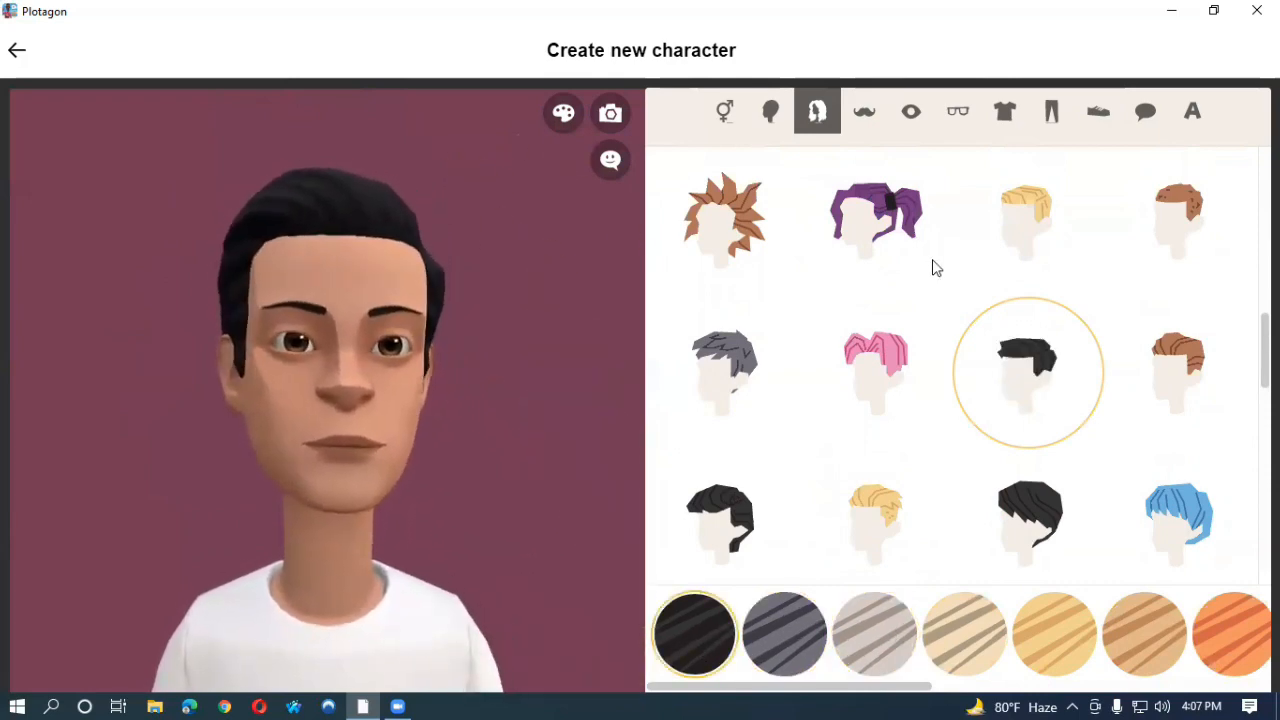
Step: Try facial hair on the character, including the grey handlebar and blue moustaches, the black braided beard and the full orange beard
click(866, 116)
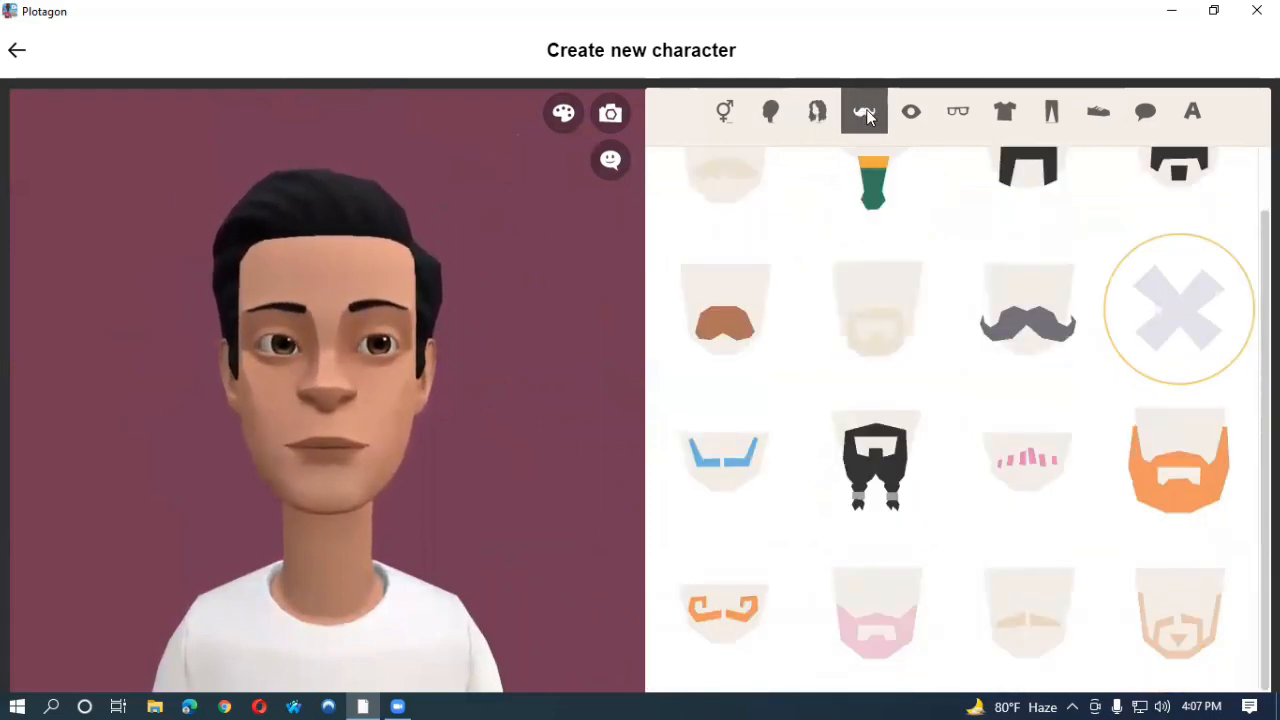
click(1008, 328)
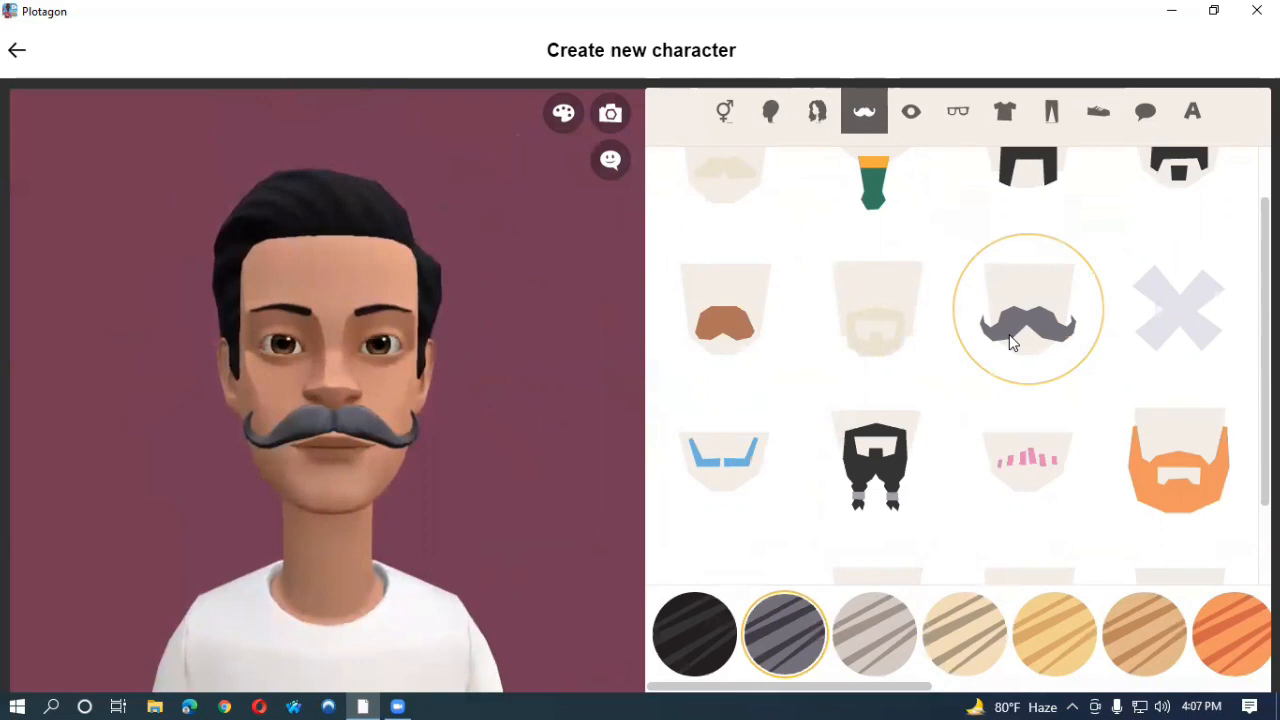
click(870, 331)
click(741, 319)
click(735, 455)
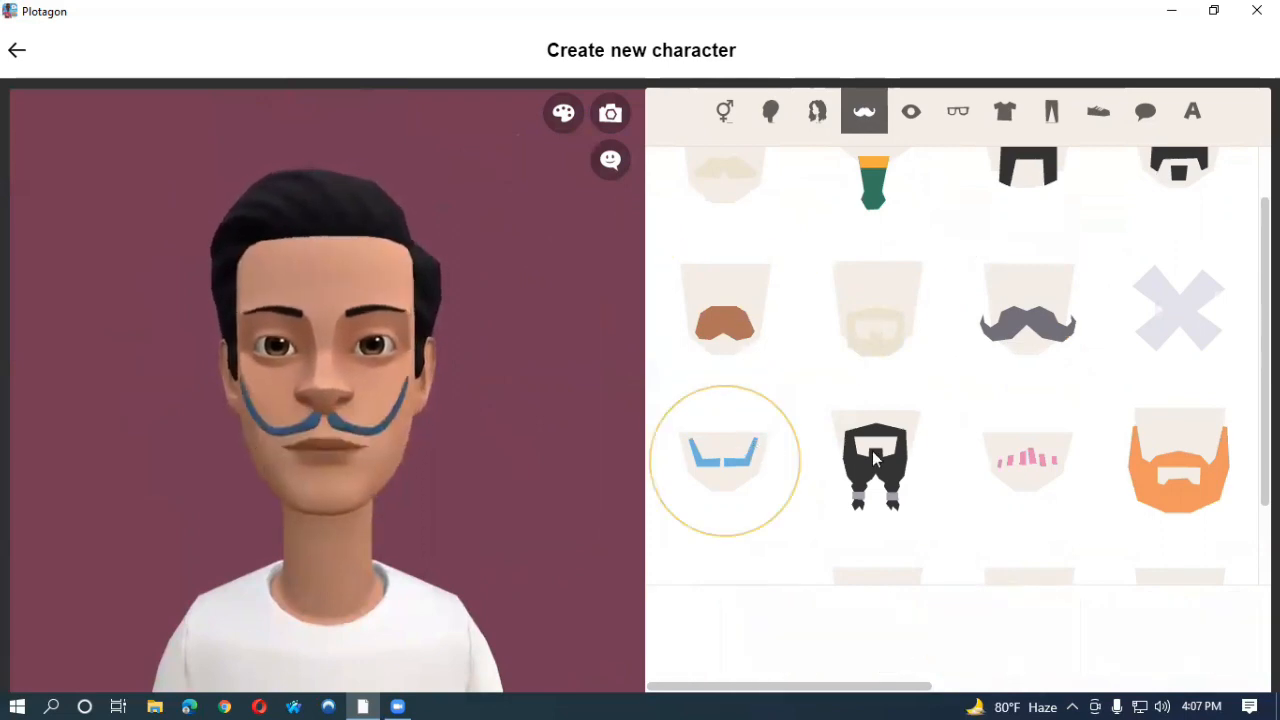
click(875, 460)
click(1018, 454)
click(1161, 471)
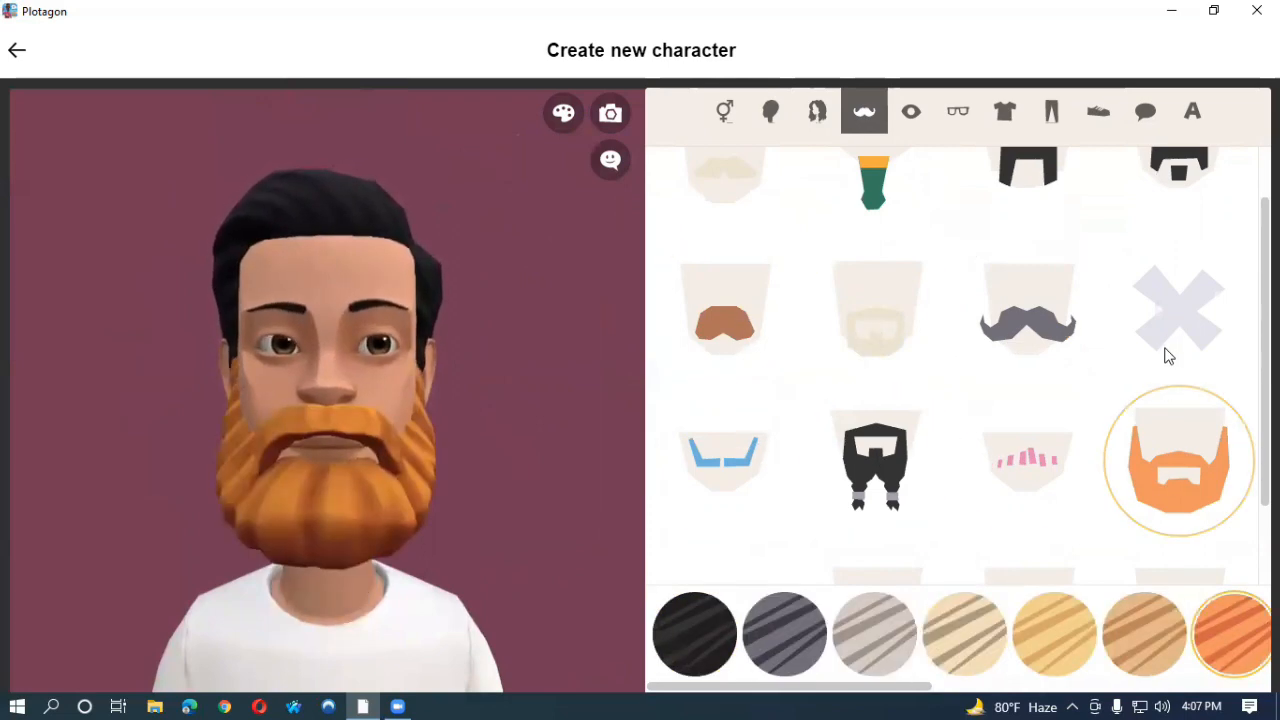
Step: Try the first-row facial hair styles, from the black moustache with chin patch to the pale blond moustache
scroll(1180, 382, up, 1)
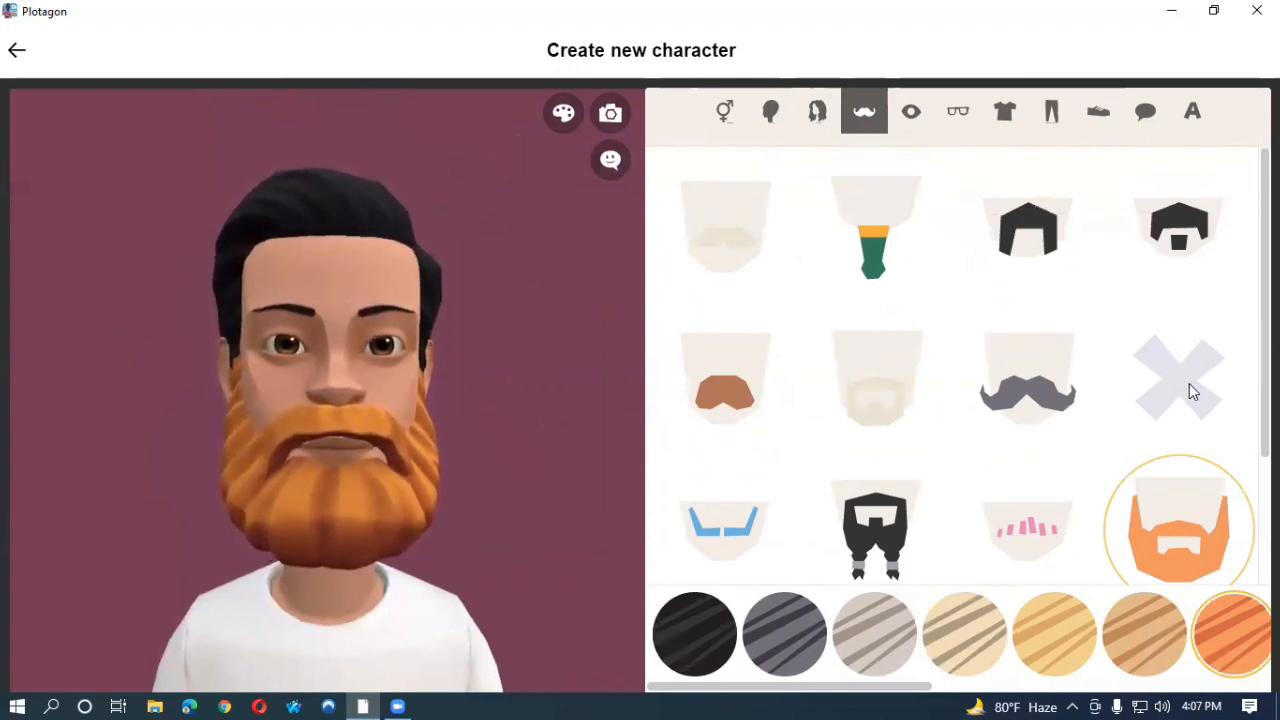
click(1193, 260)
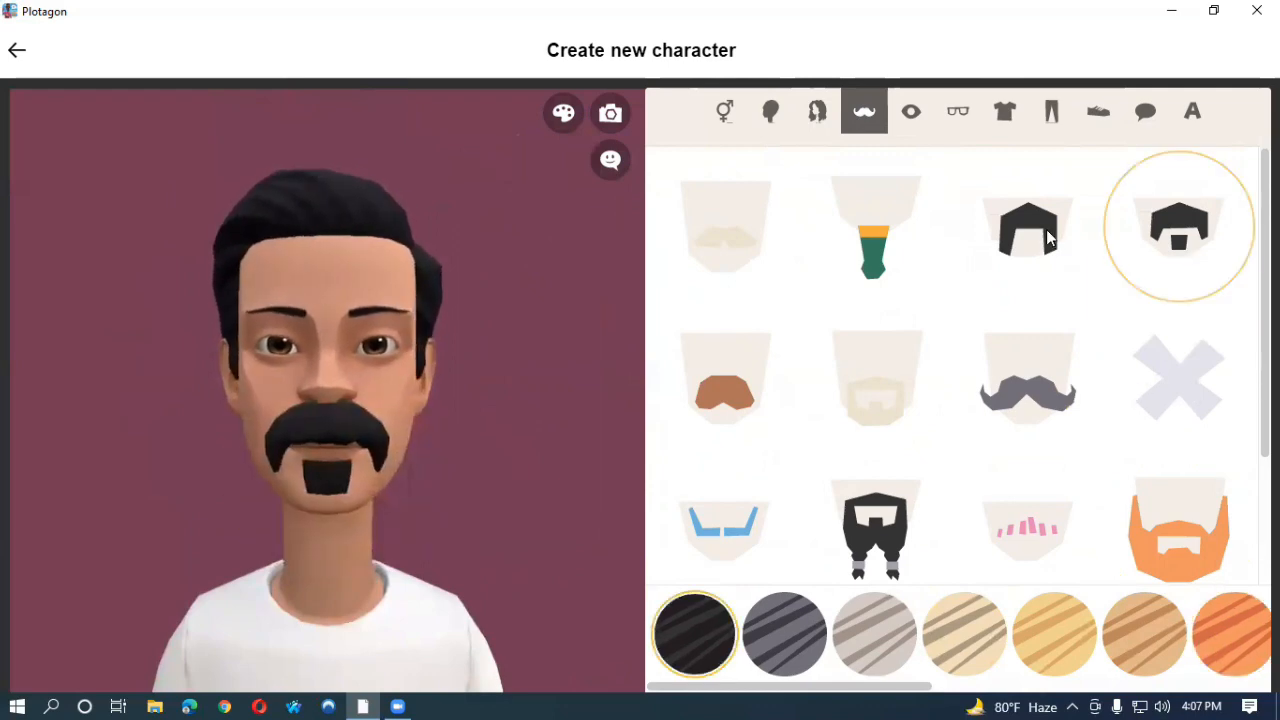
click(1015, 240)
click(885, 231)
click(760, 234)
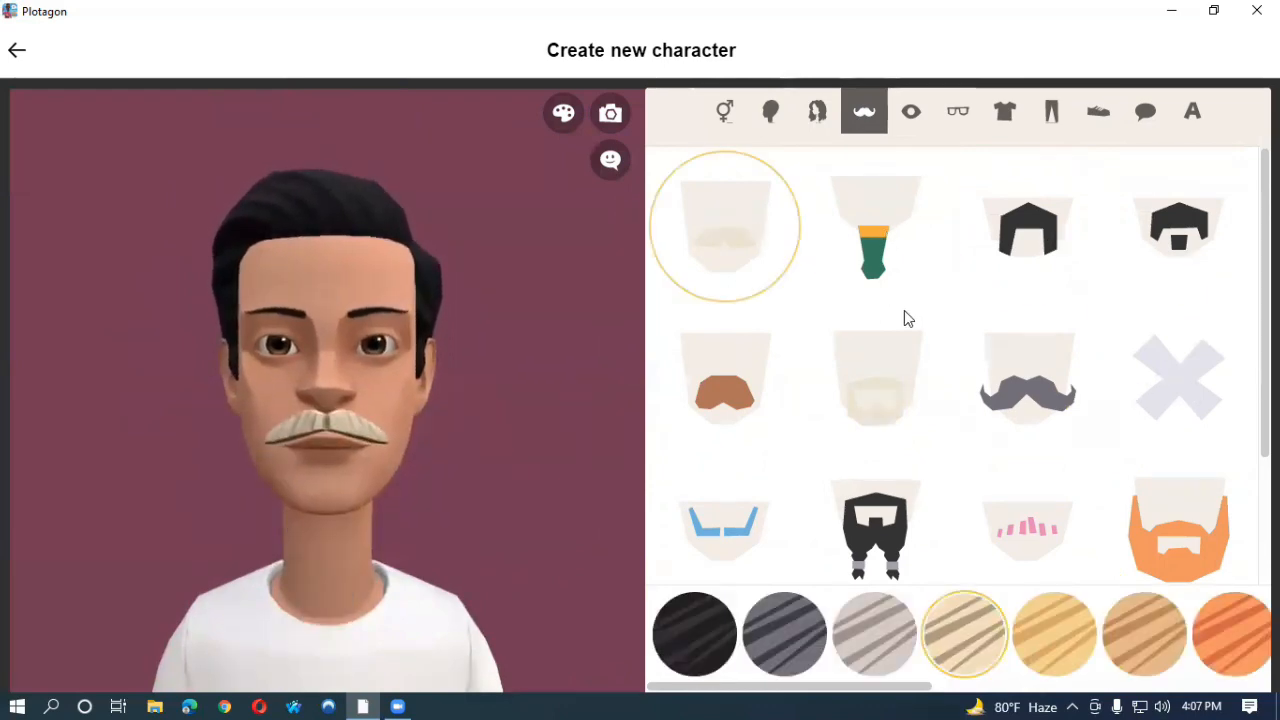
Step: Preview the last row of facial hair and give the character its final style, the light thin stubble with goatee
scroll(904, 314, down, 2)
click(730, 494)
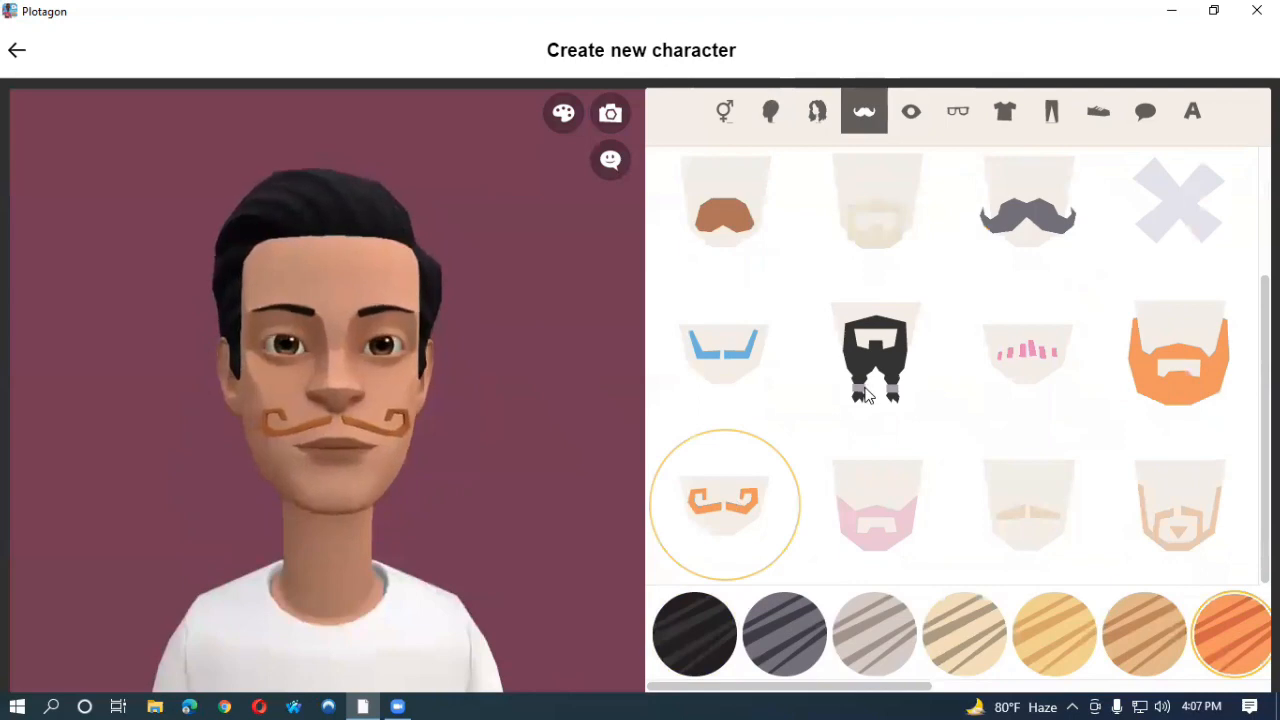
click(950, 497)
click(1000, 497)
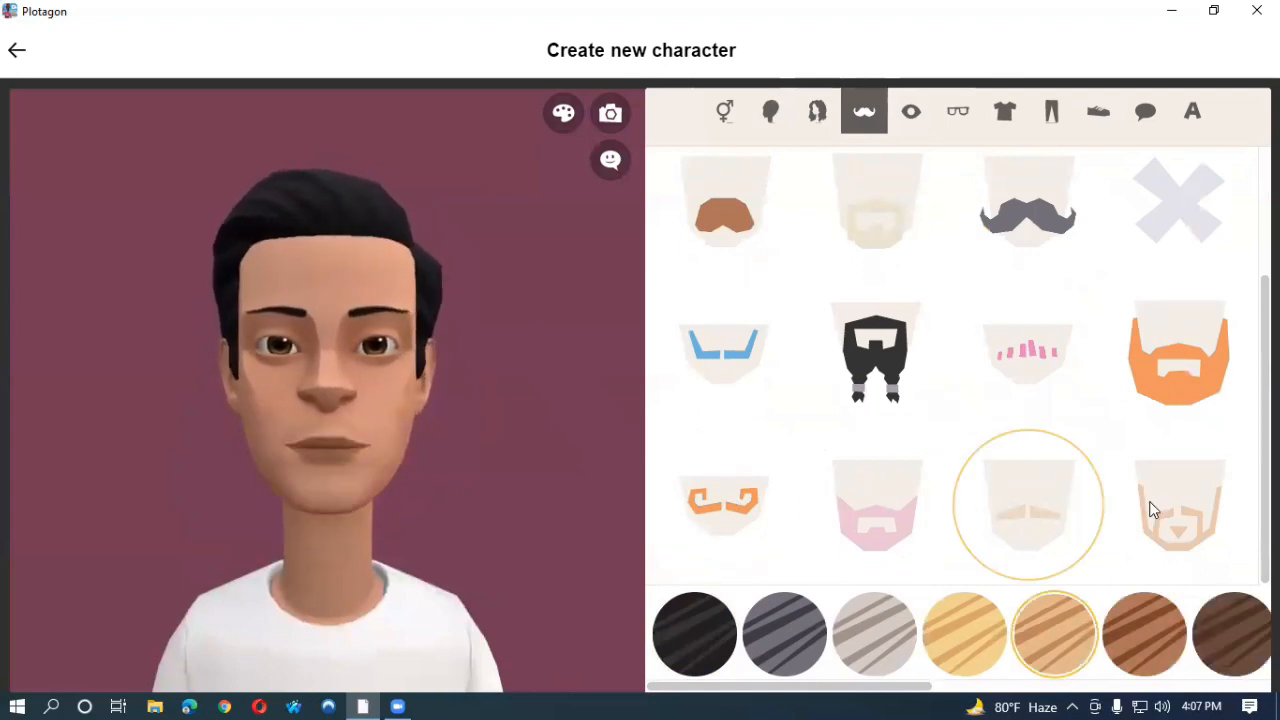
click(1153, 509)
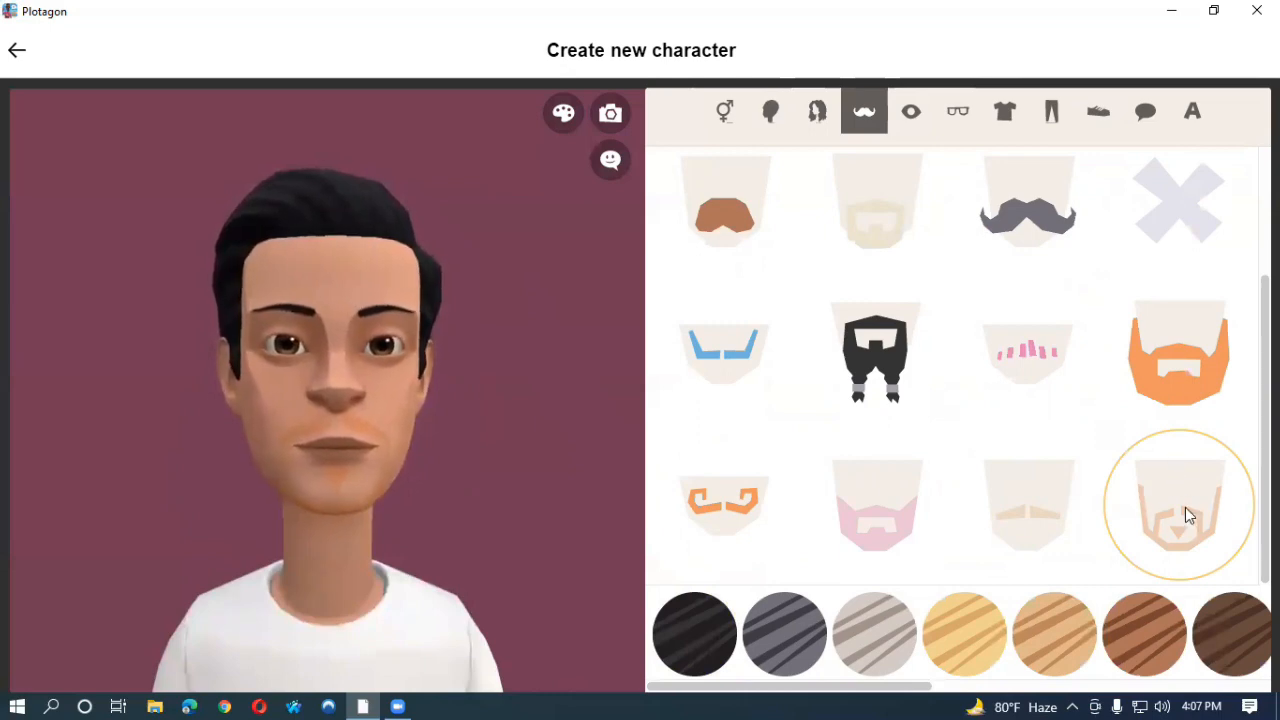
Step: Try red, green, grey and dark brown eye colours on the character
click(911, 115)
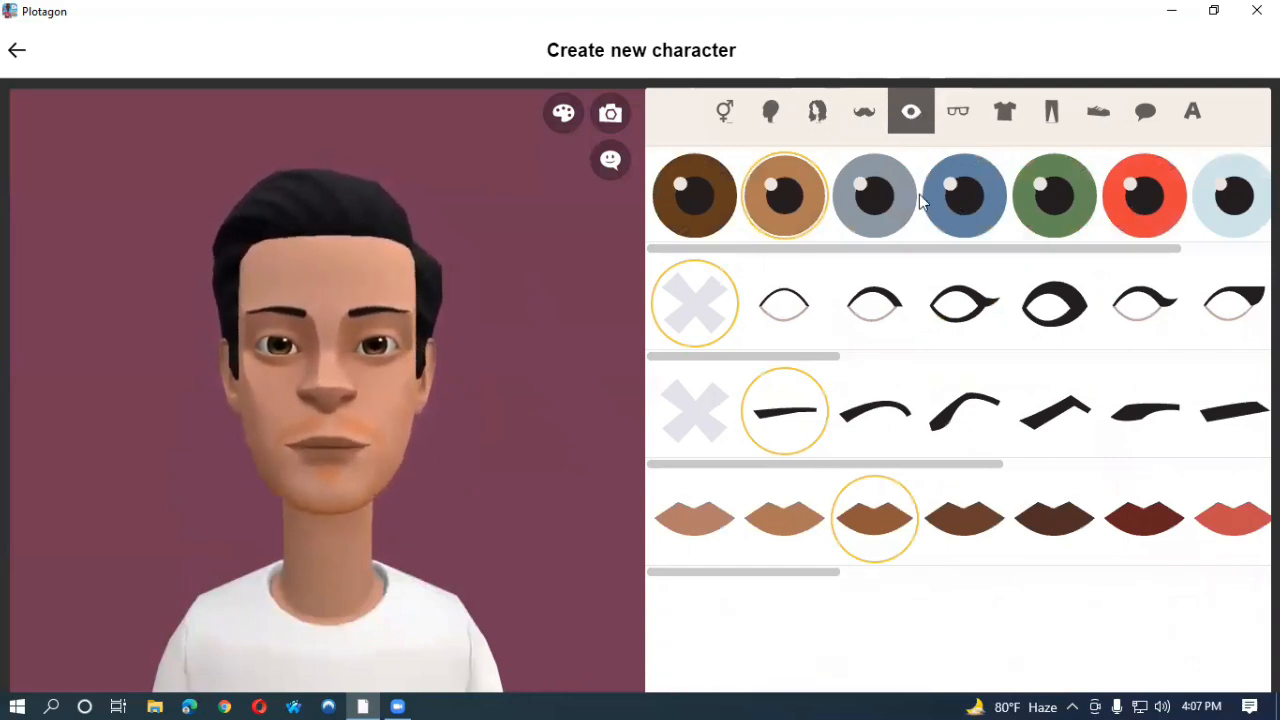
click(1215, 205)
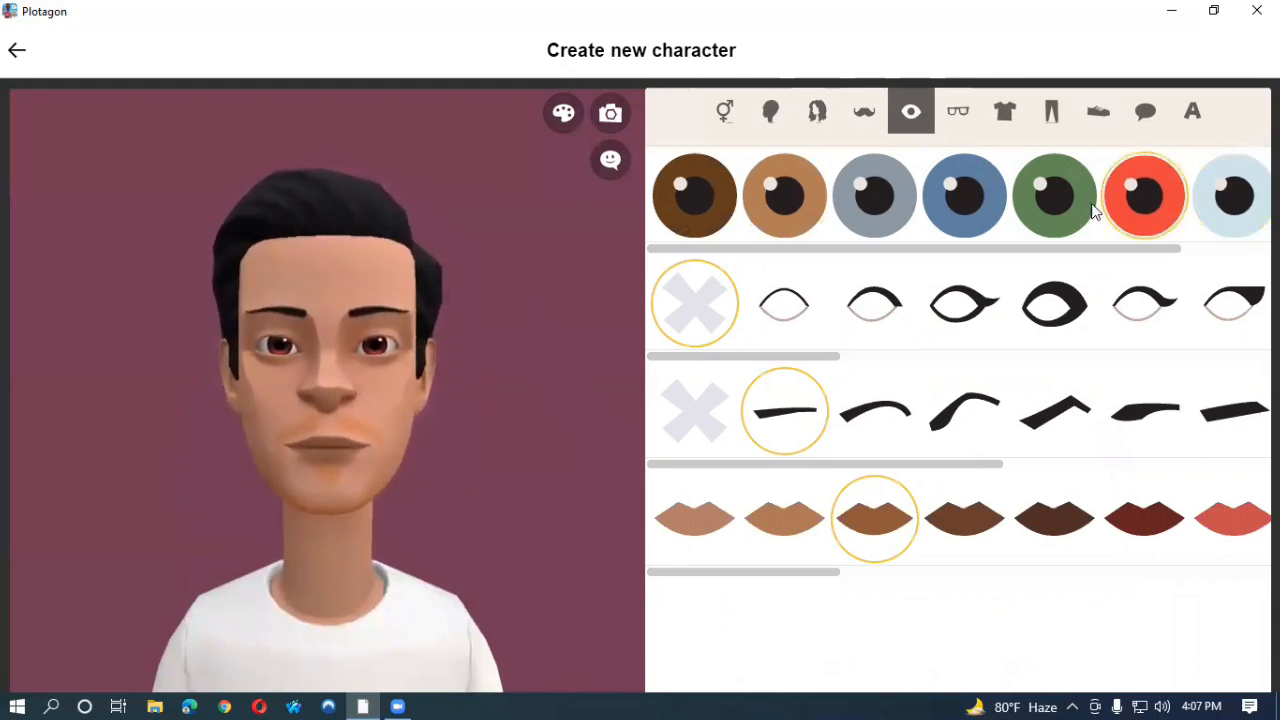
click(1054, 198)
click(872, 199)
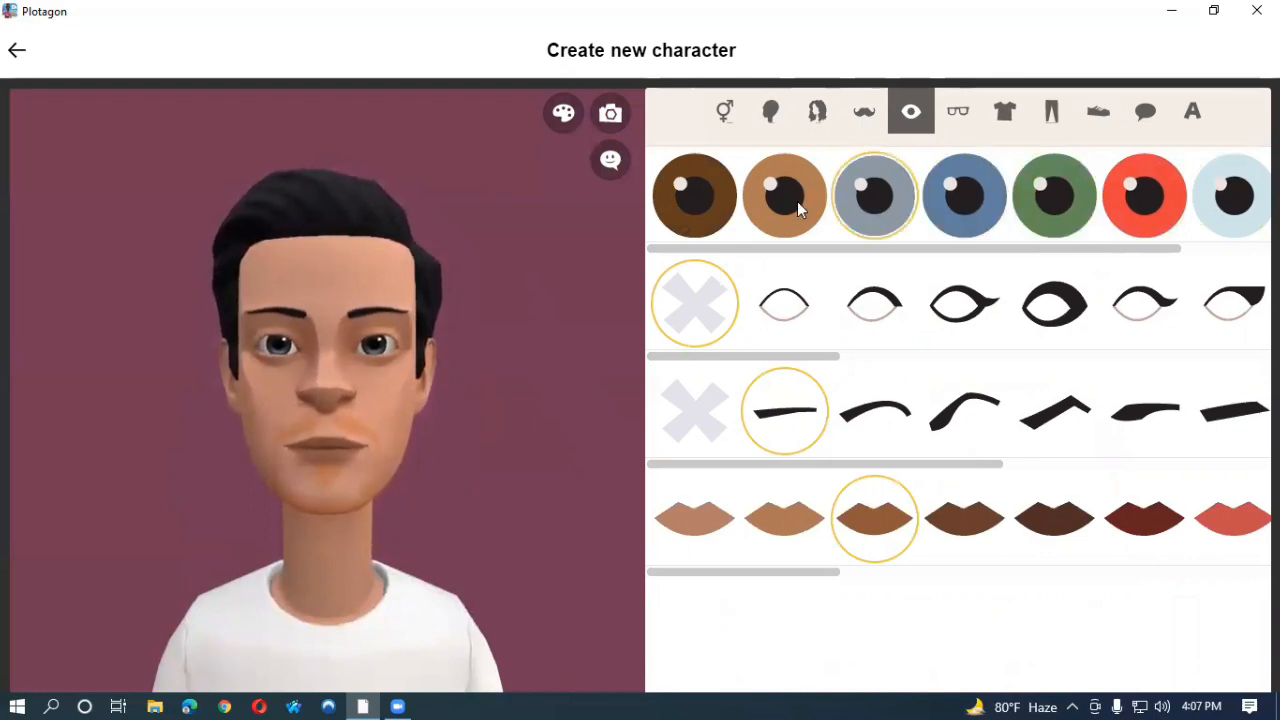
click(698, 199)
Step: Compare the eye colours again from red through green, blue, grey and light brown, and set the eyes to dark brown
click(1142, 196)
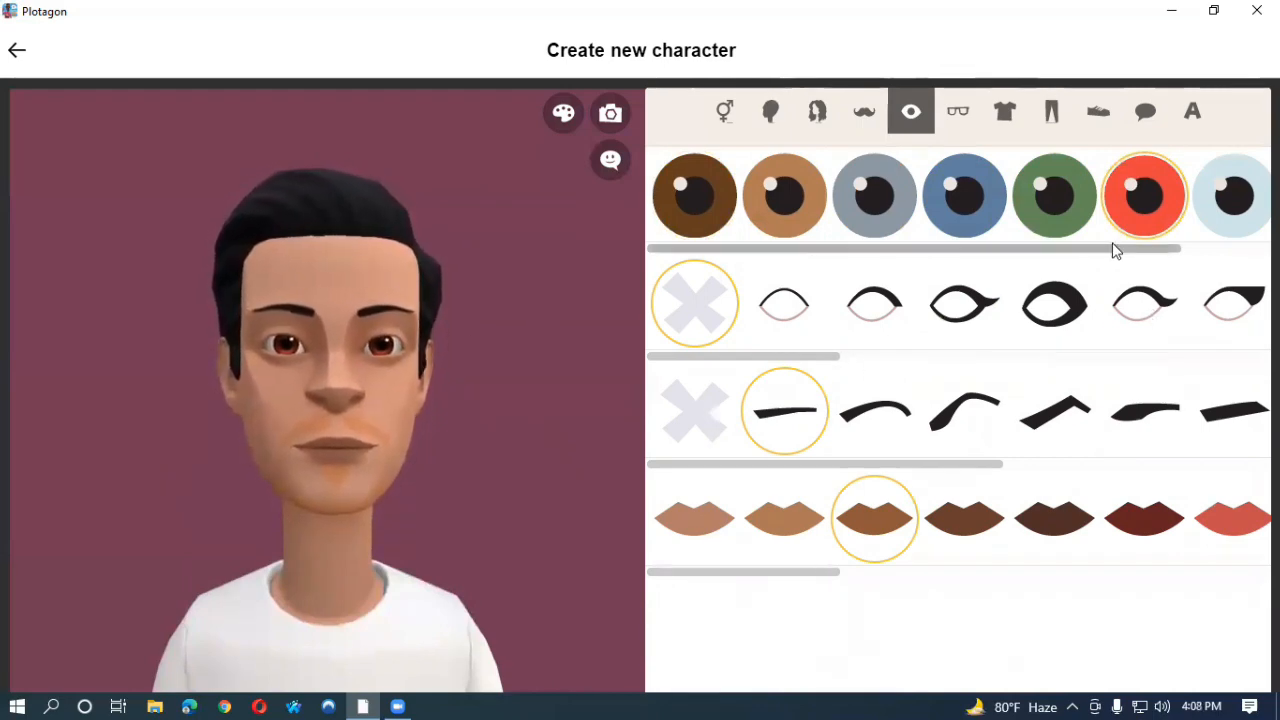
click(1043, 207)
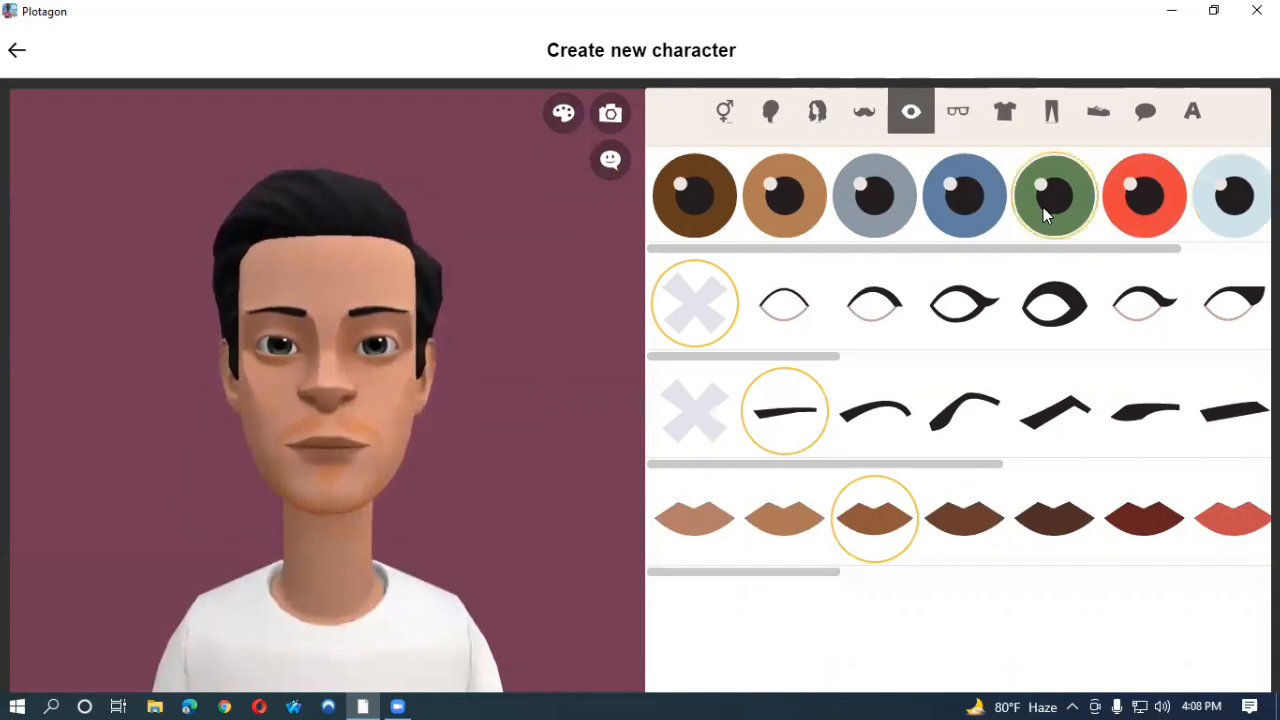
click(962, 203)
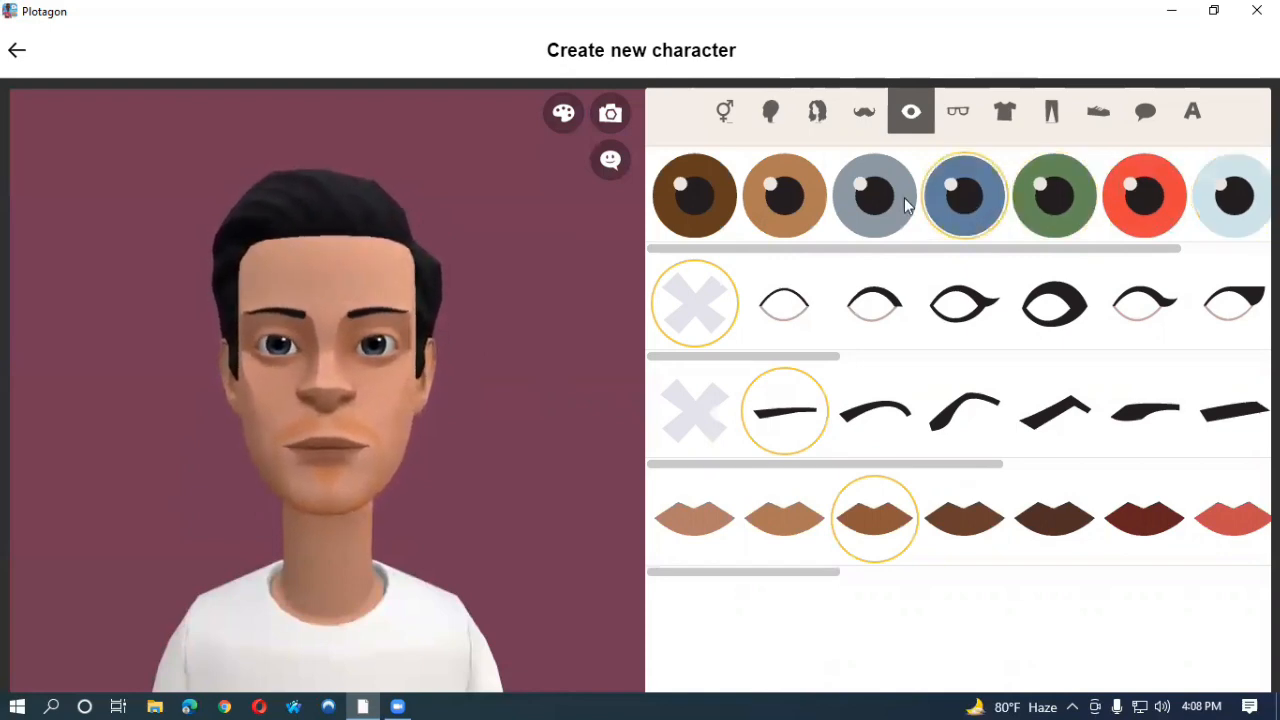
click(856, 205)
click(791, 201)
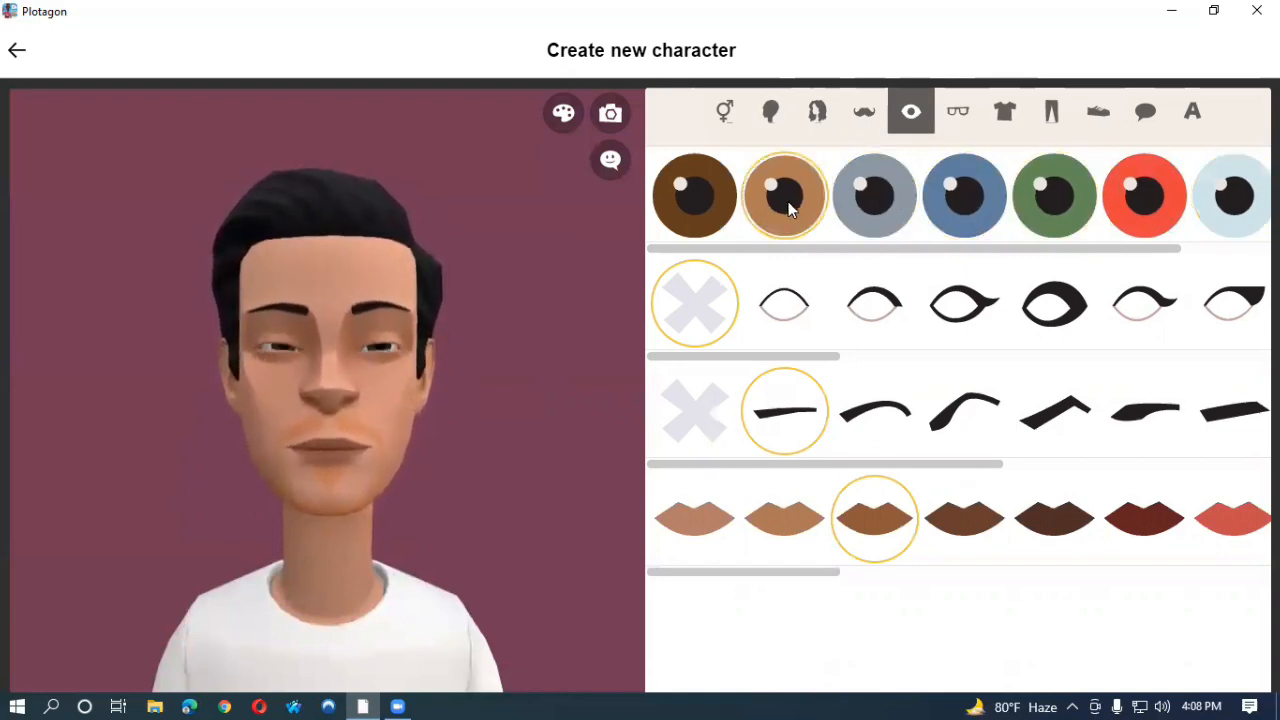
click(711, 201)
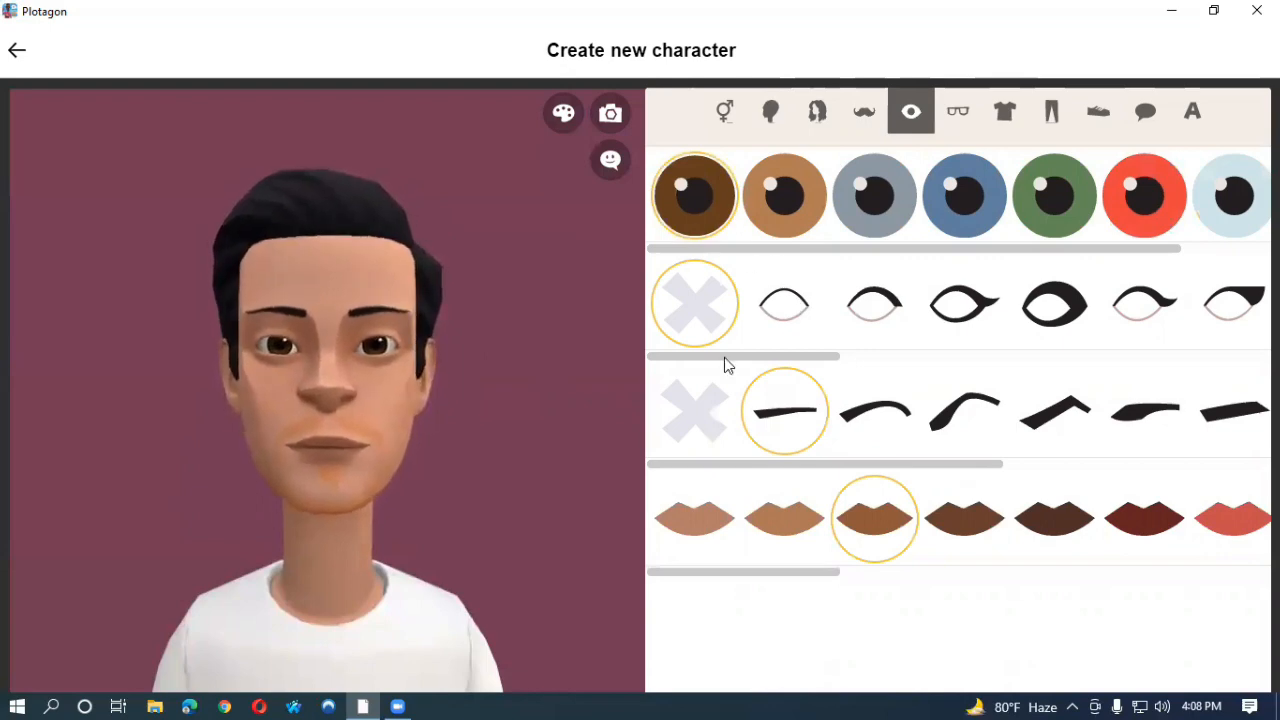
Step: Try several eyeliner styles on the character, from the thin lid line through the full heavy outline to the thick wedge wing
click(782, 304)
click(876, 308)
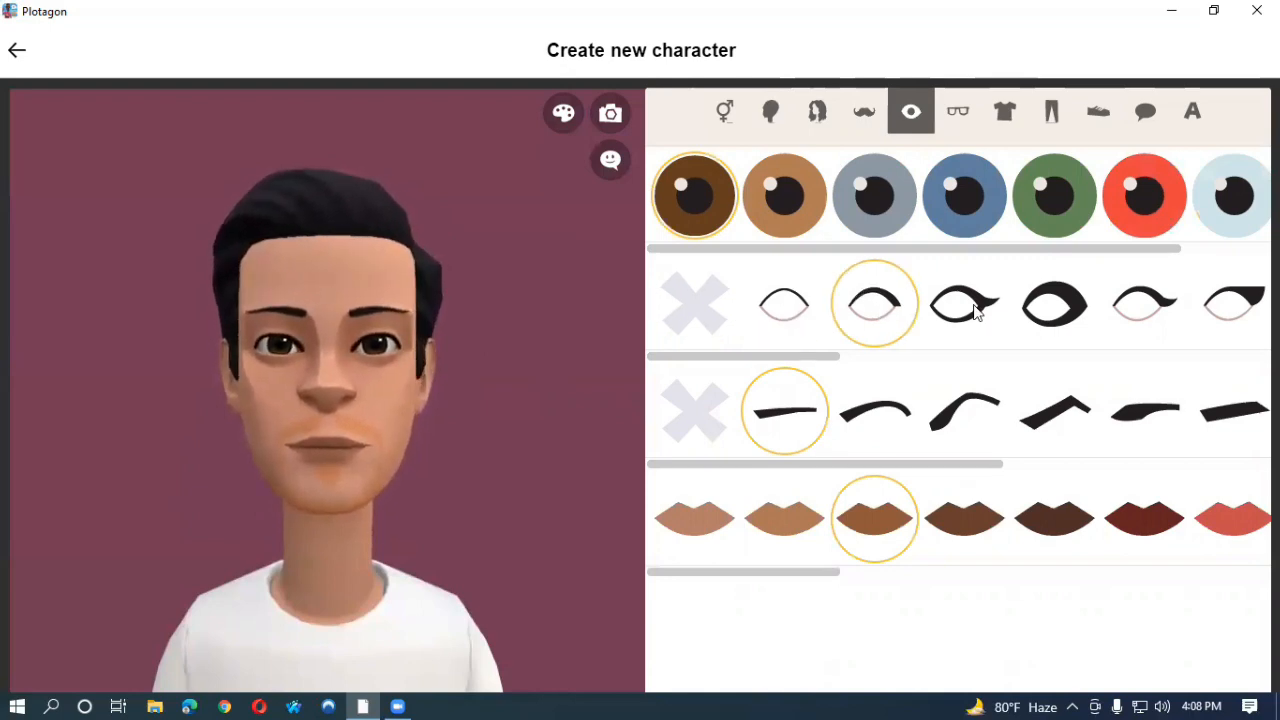
click(1077, 328)
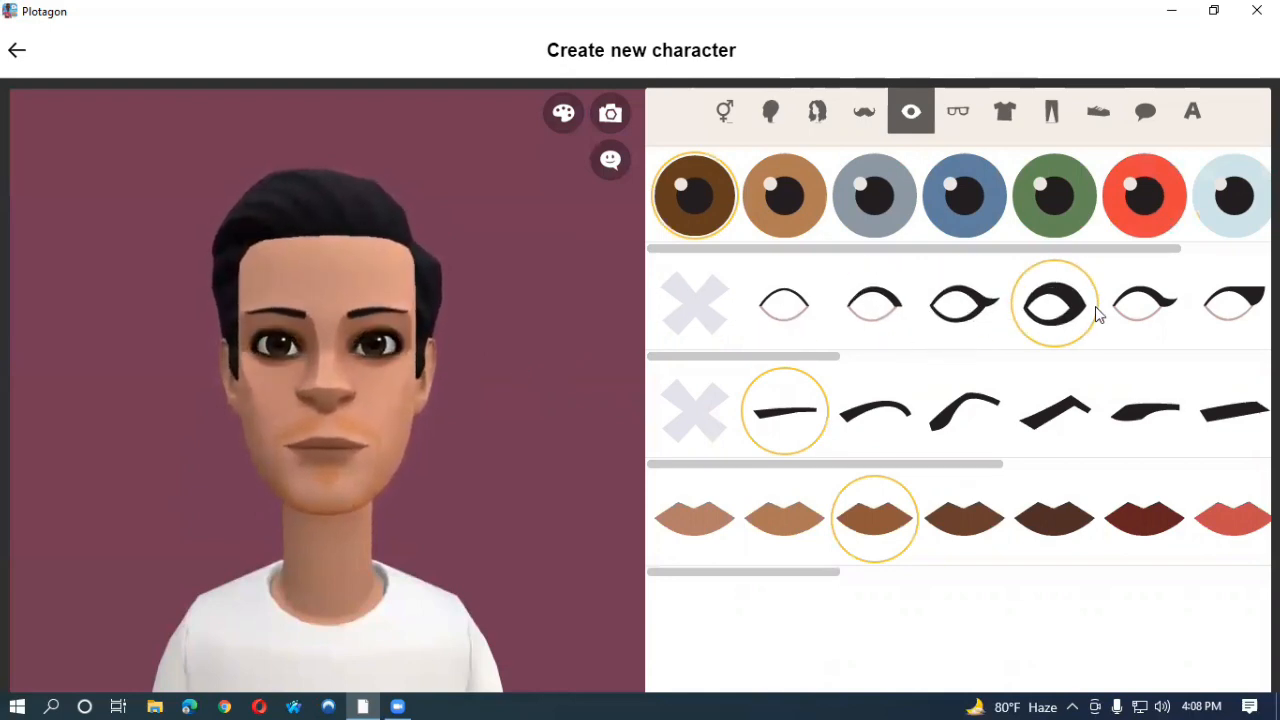
click(1203, 311)
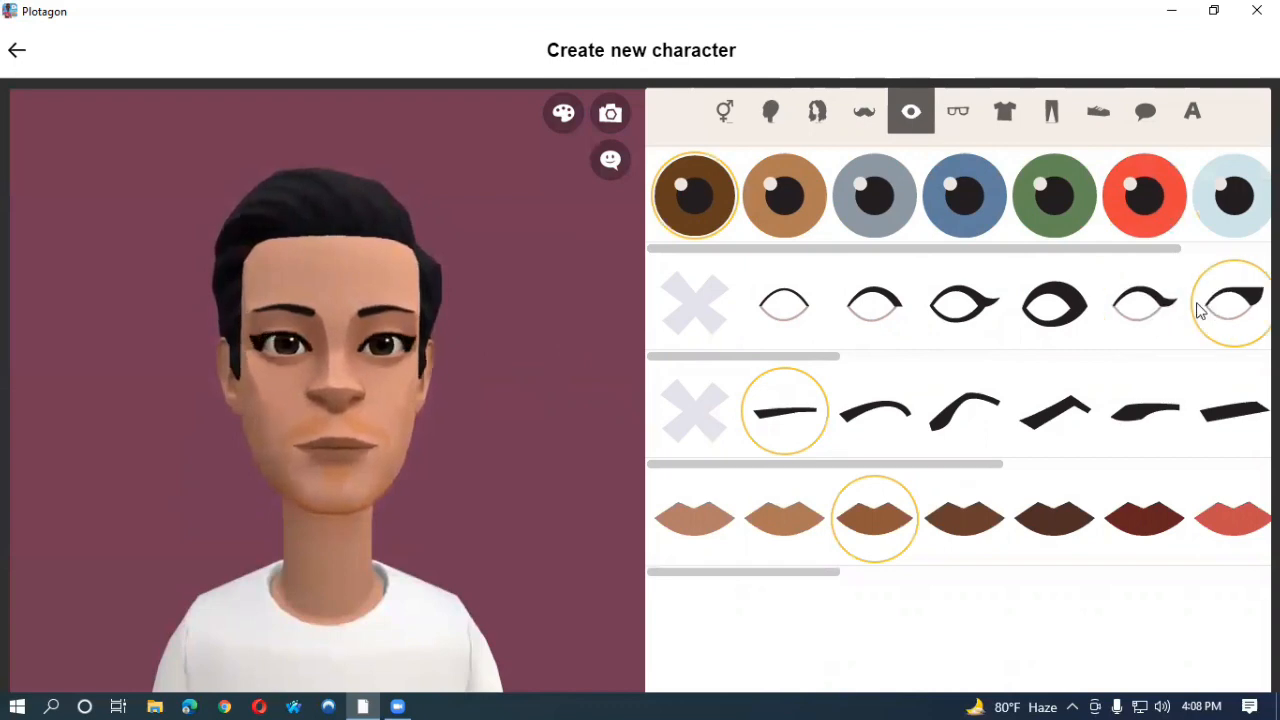
Step: Set the eyeliner to the thicker plain upper-lid line and the eyebrows to the nearly straight style with a thick inner end
click(1054, 310)
click(962, 313)
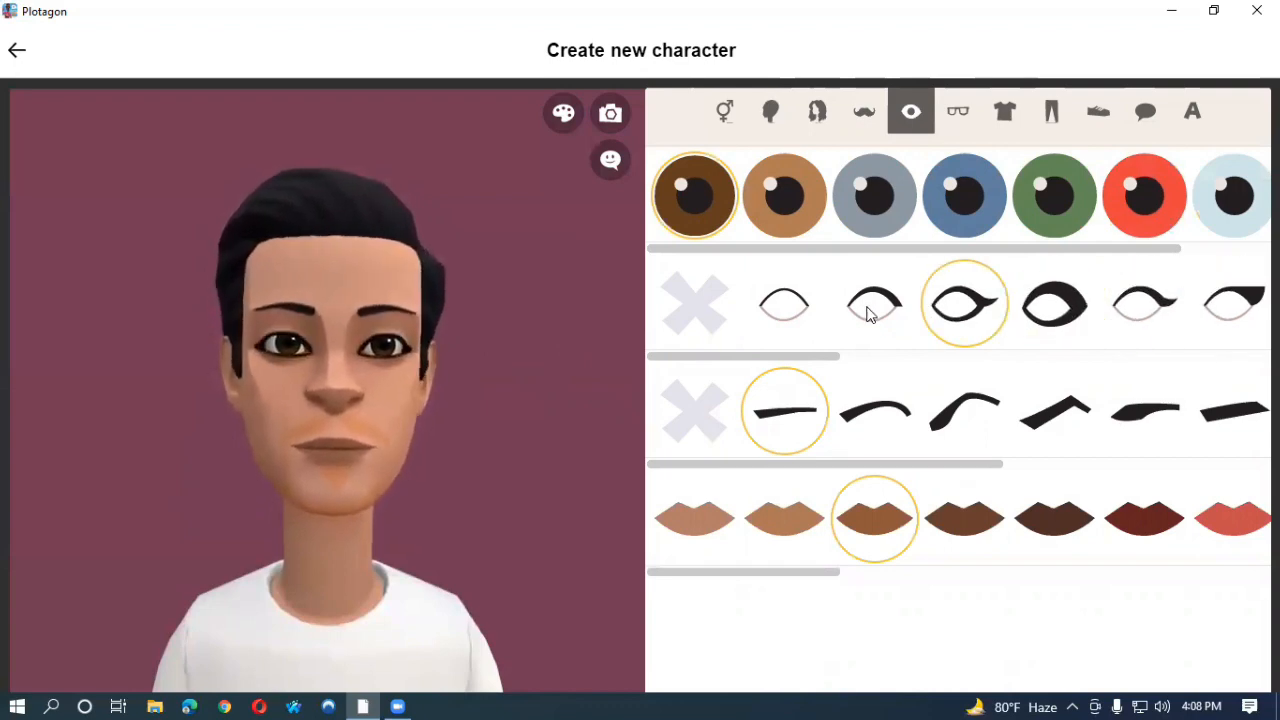
click(786, 314)
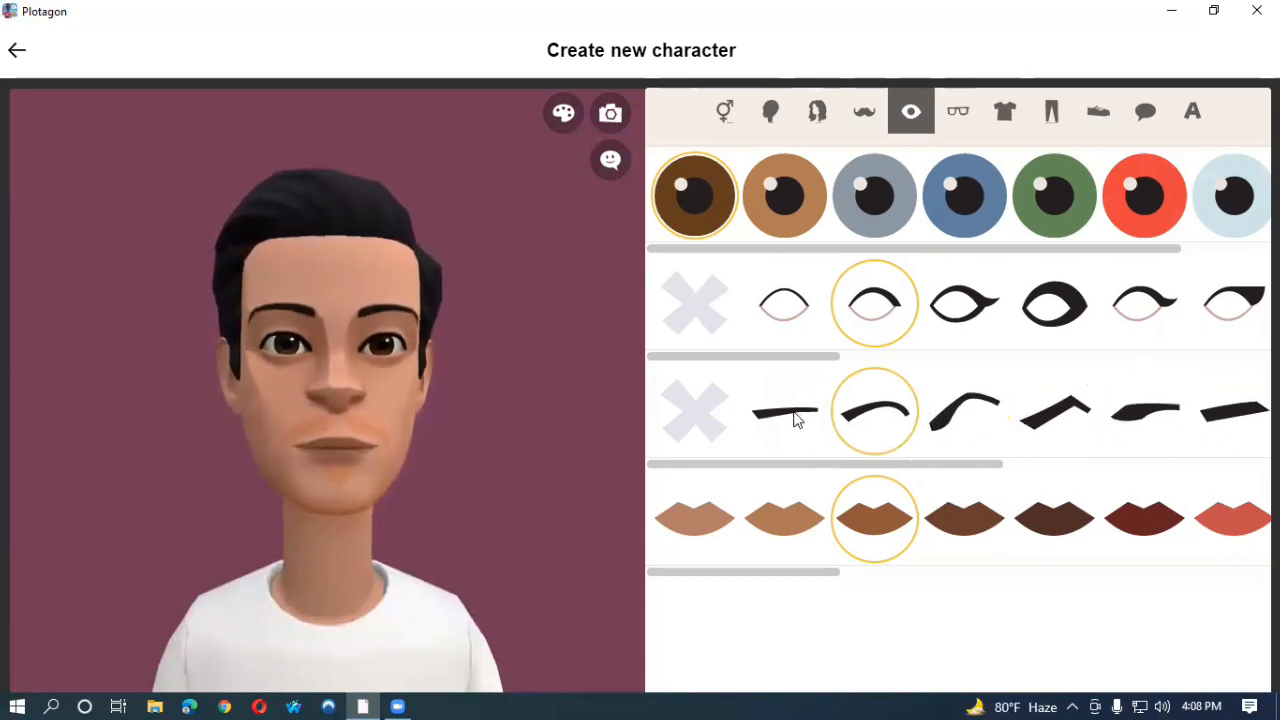
click(1137, 421)
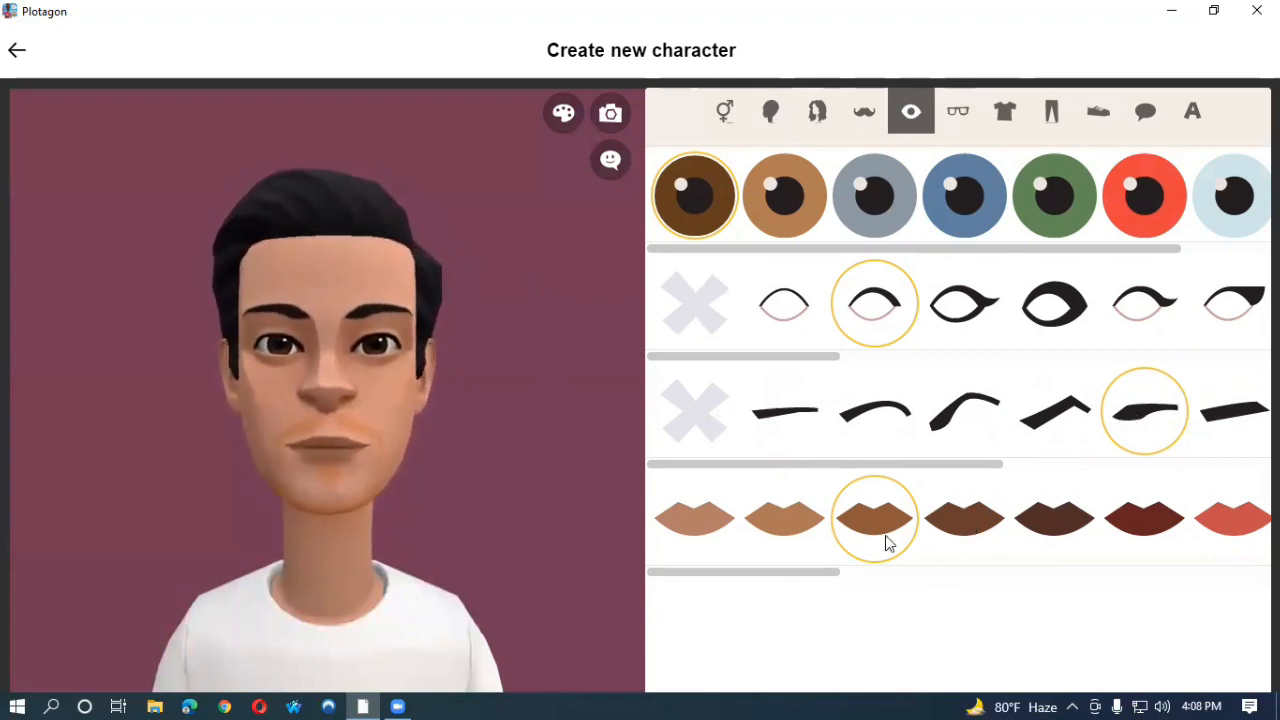
Step: Try lip colours on the character from pale pinkish brown through the browns and dark red to coral red
click(712, 528)
click(810, 527)
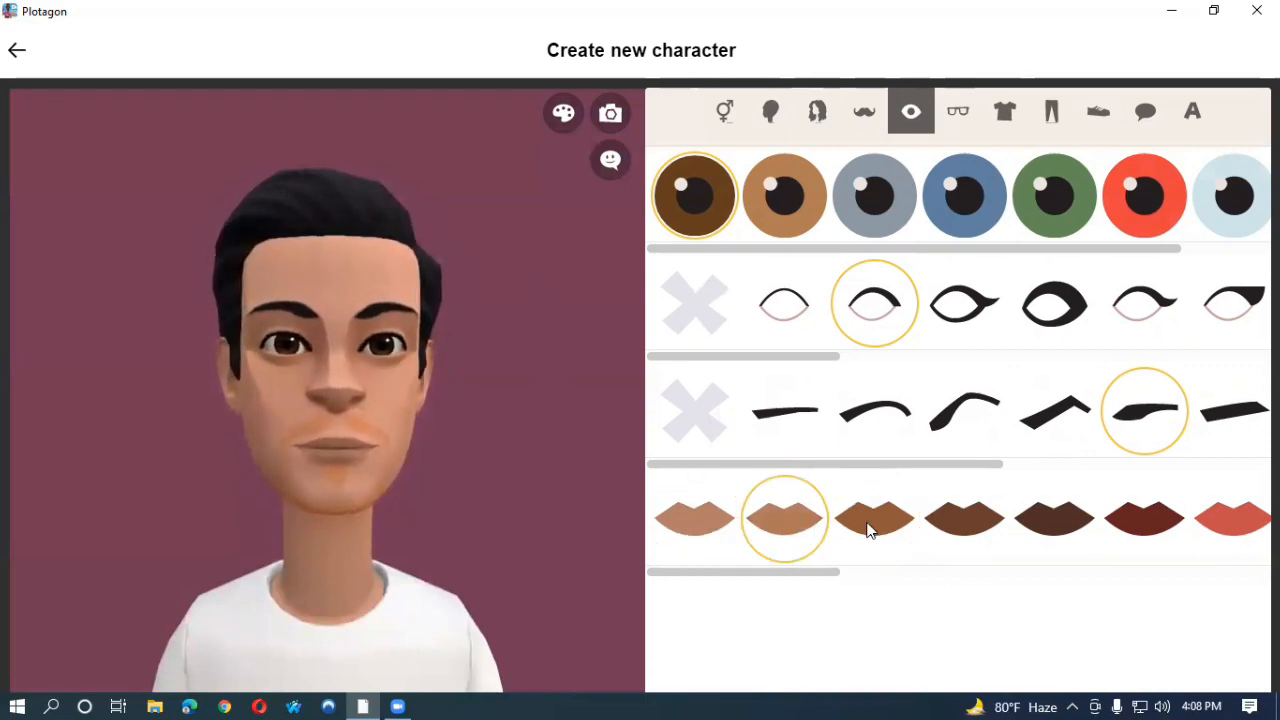
click(885, 527)
click(955, 528)
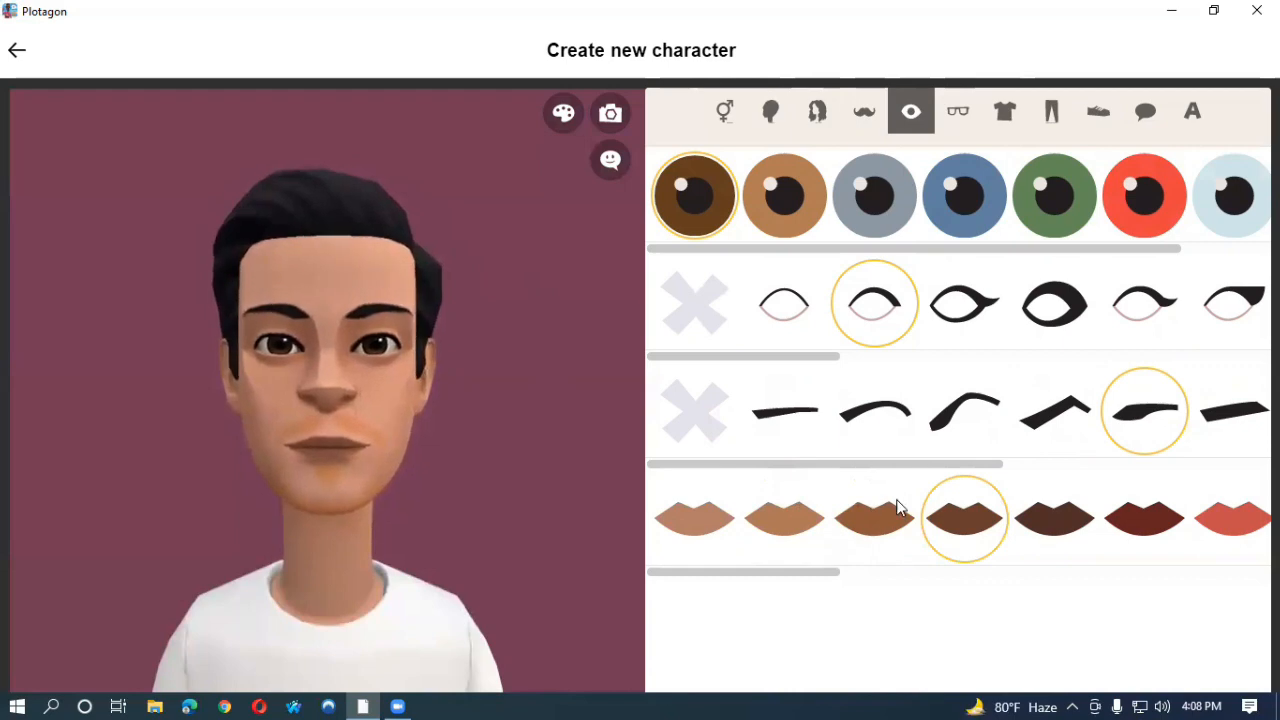
click(1160, 517)
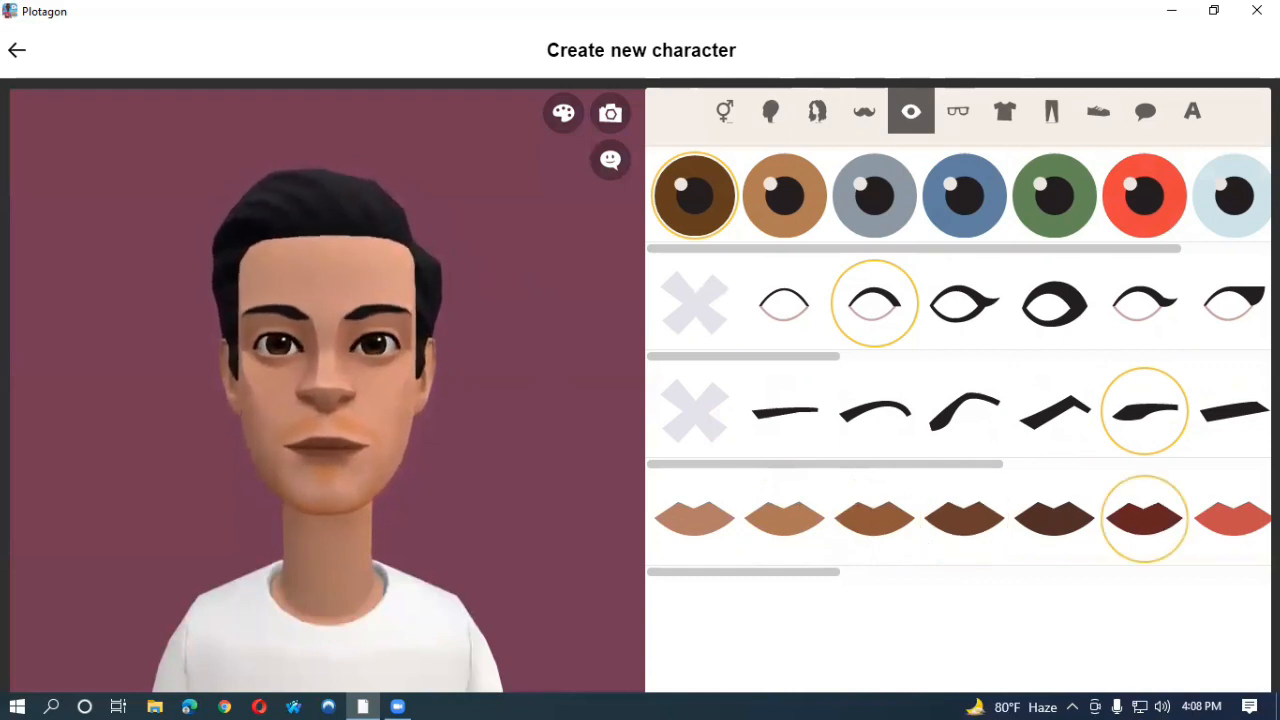
click(1246, 526)
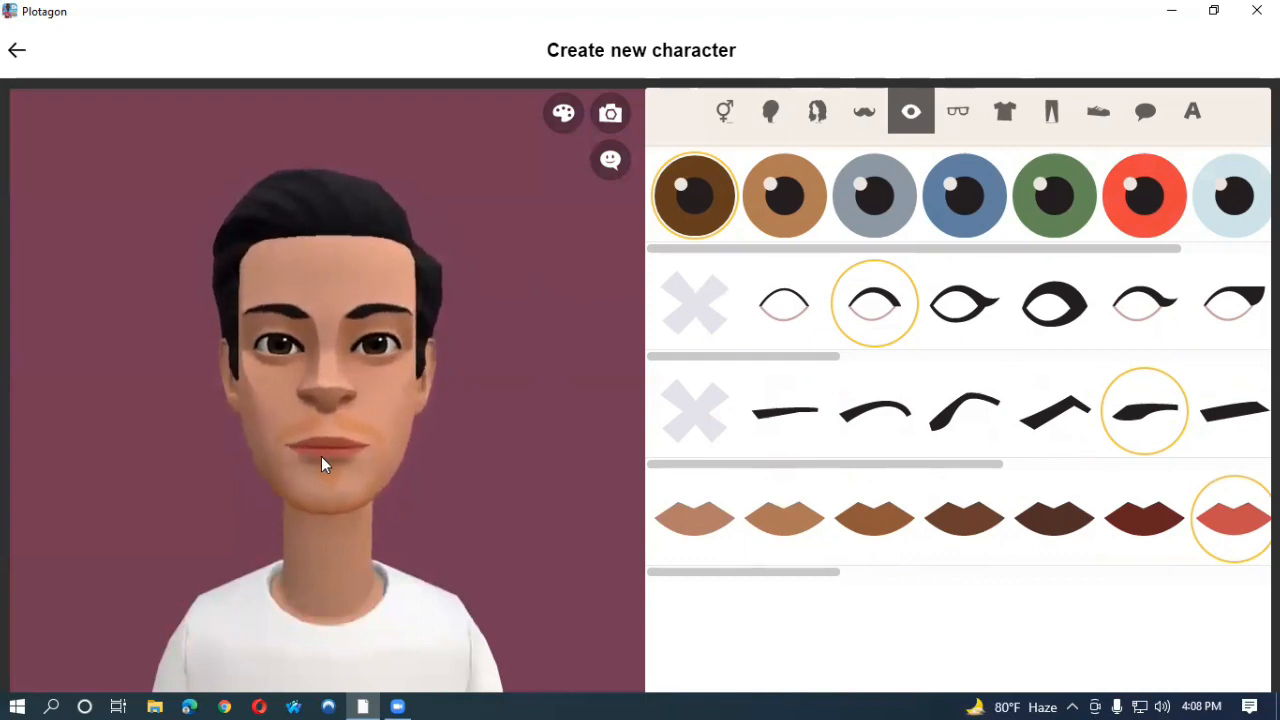
Step: Compare the lip colours again in order, from light tan brown through the darker browns and dark red to coral red
click(762, 530)
click(885, 524)
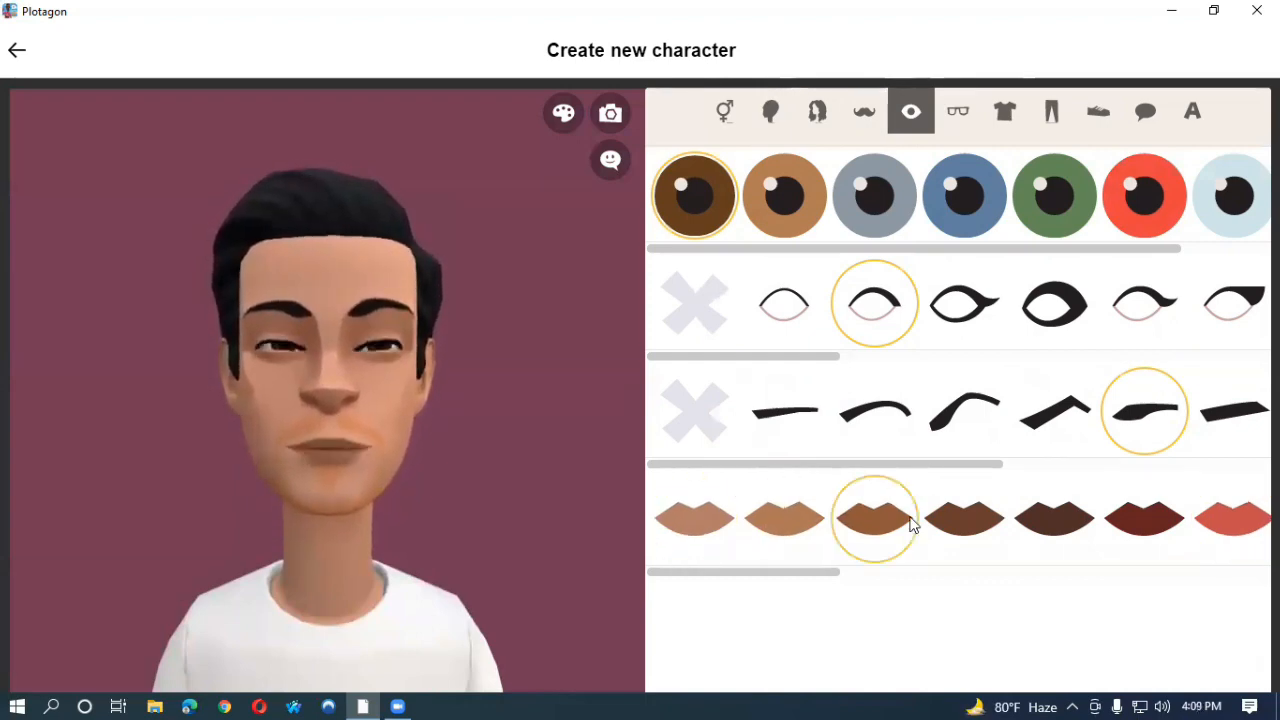
click(975, 520)
click(1050, 526)
click(1140, 522)
click(1226, 518)
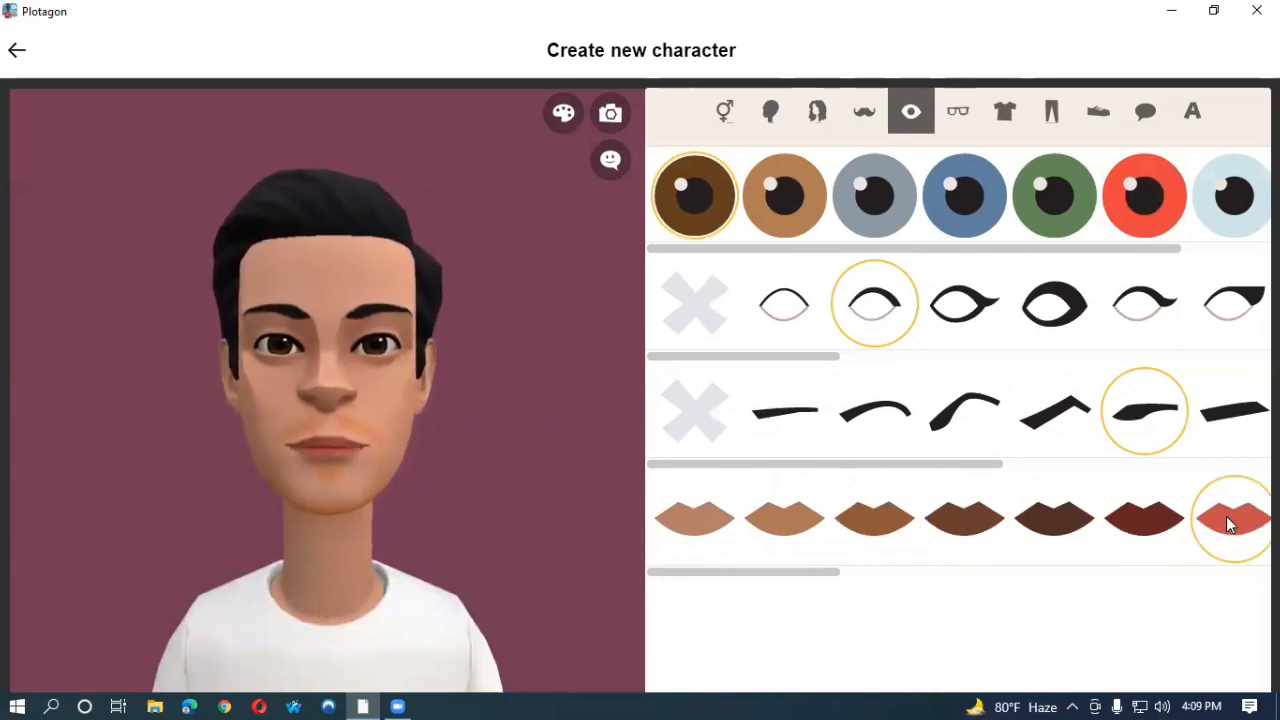
Step: Preview the lip colours back from darkest brown to pale pinkish brown, and set the lips to the dark chestnut brown
click(1040, 527)
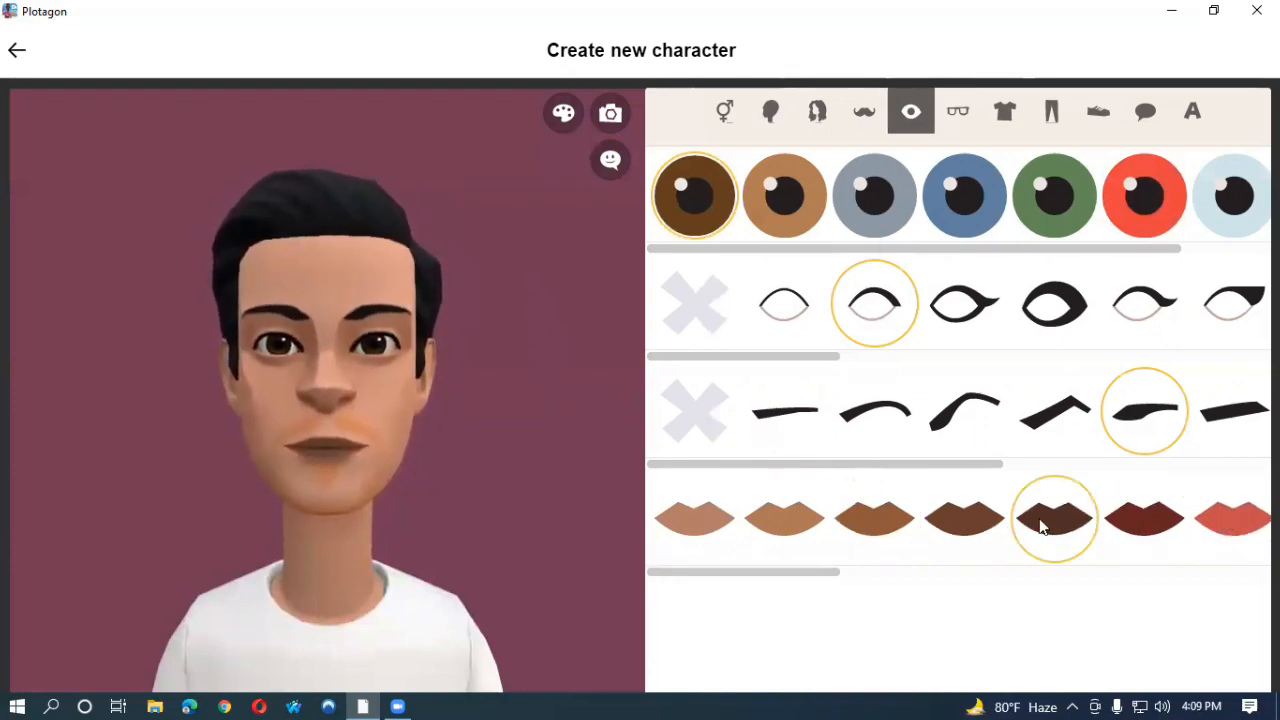
click(966, 520)
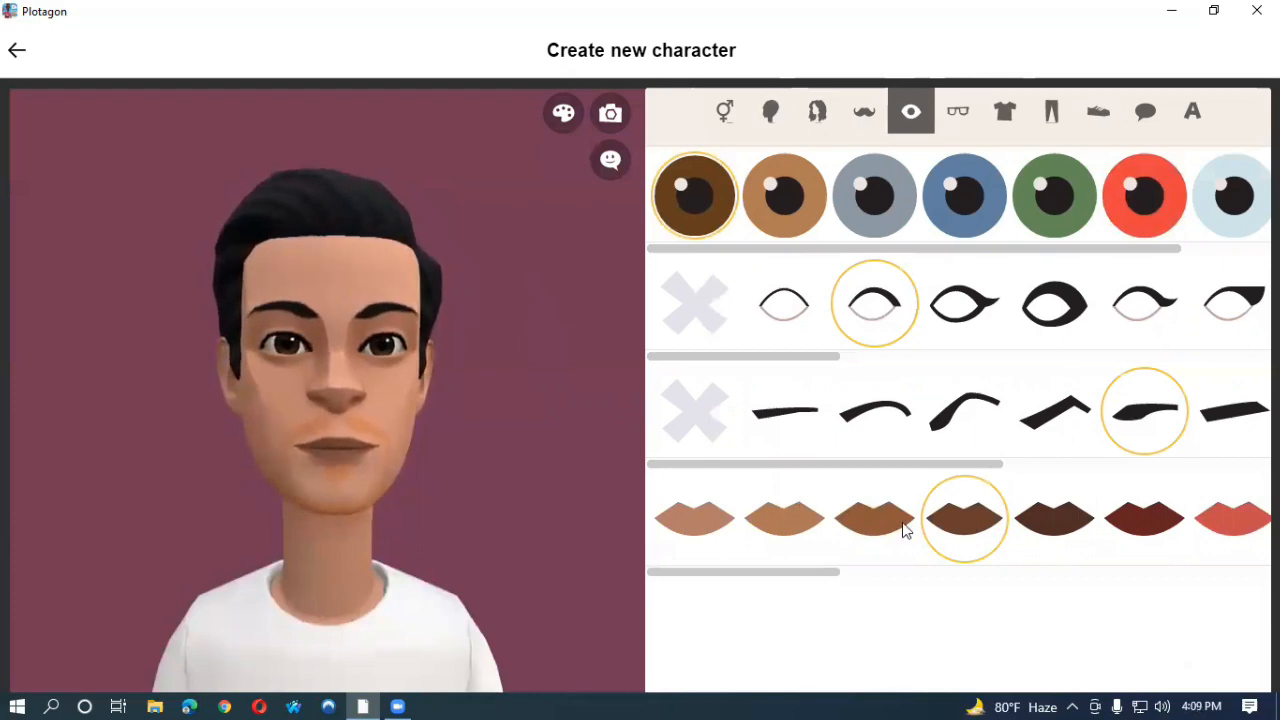
click(868, 526)
click(718, 521)
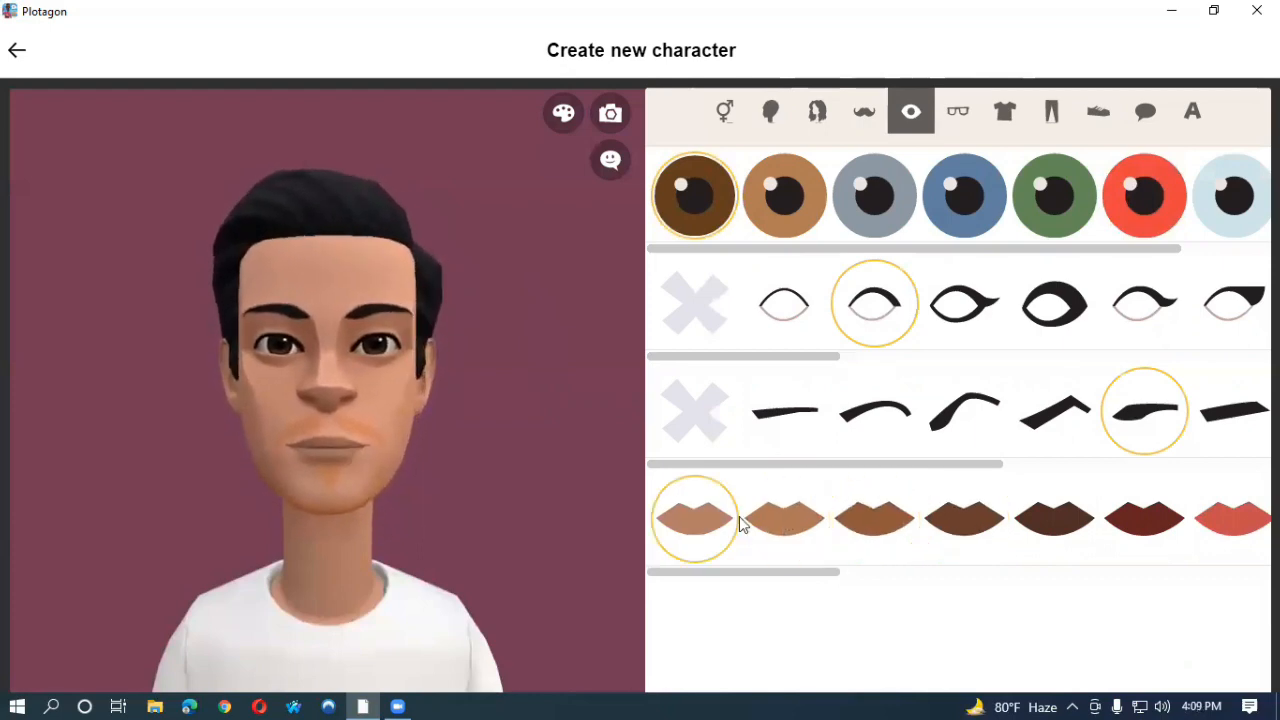
click(974, 515)
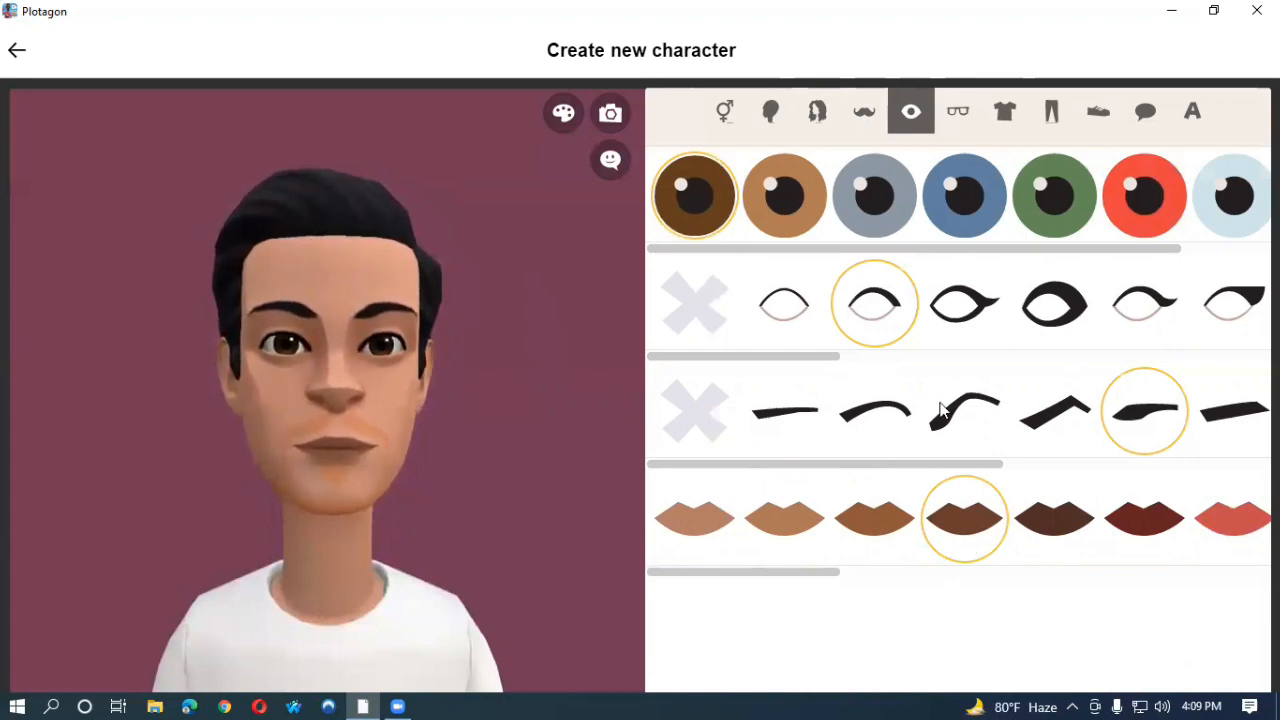
Step: Browse the head accessories and try the yellow rectangular glasses, the white-framed glasses and the golden halo
click(957, 112)
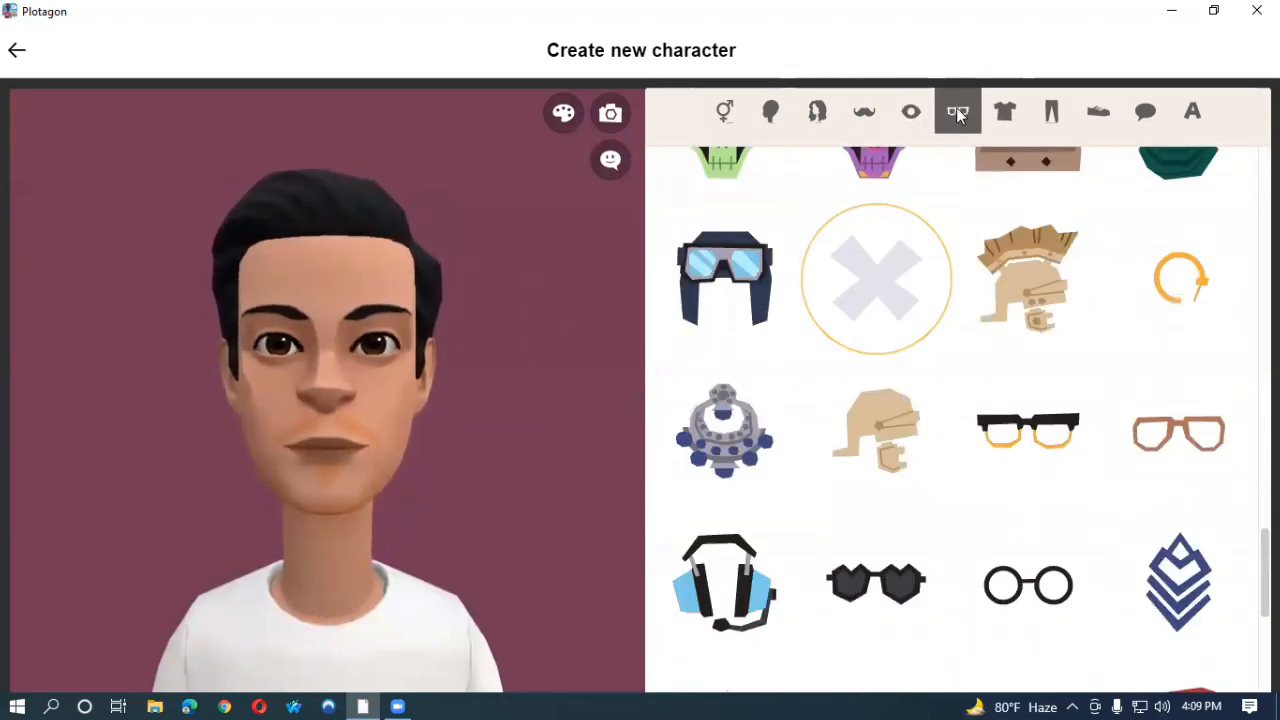
scroll(975, 293, up, 10)
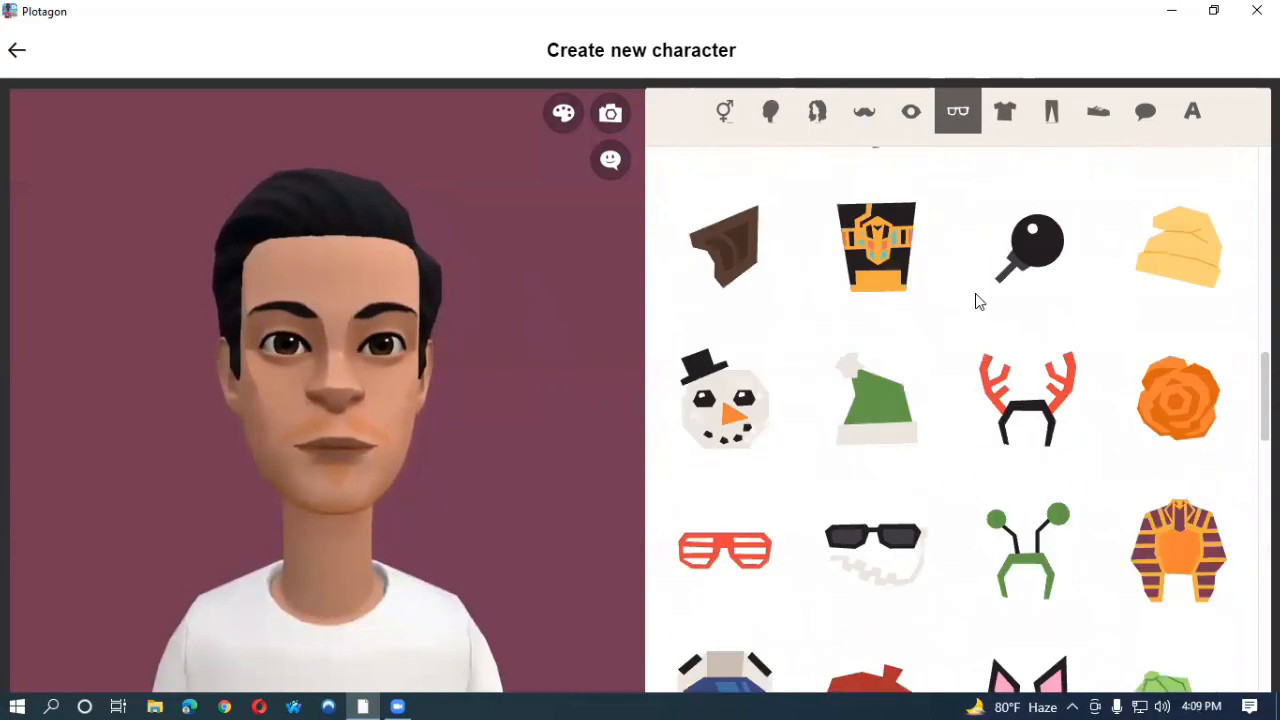
scroll(979, 301, up, 5)
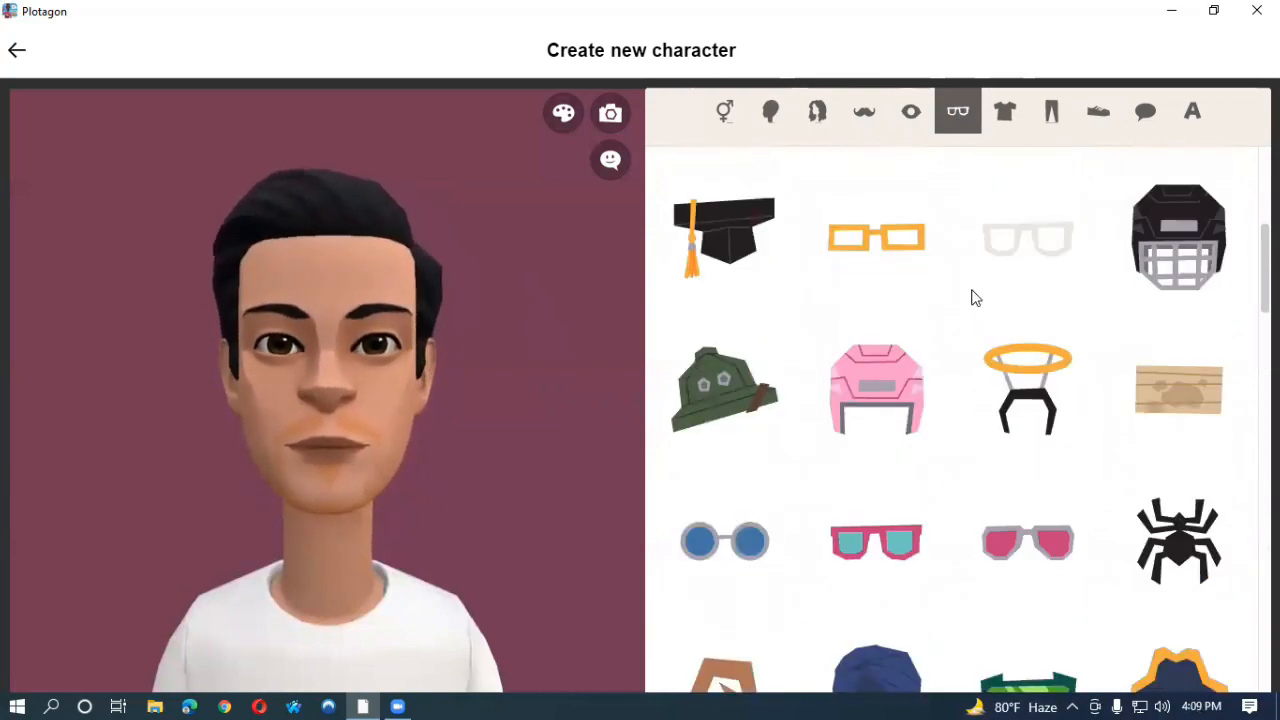
scroll(858, 252, up, 2)
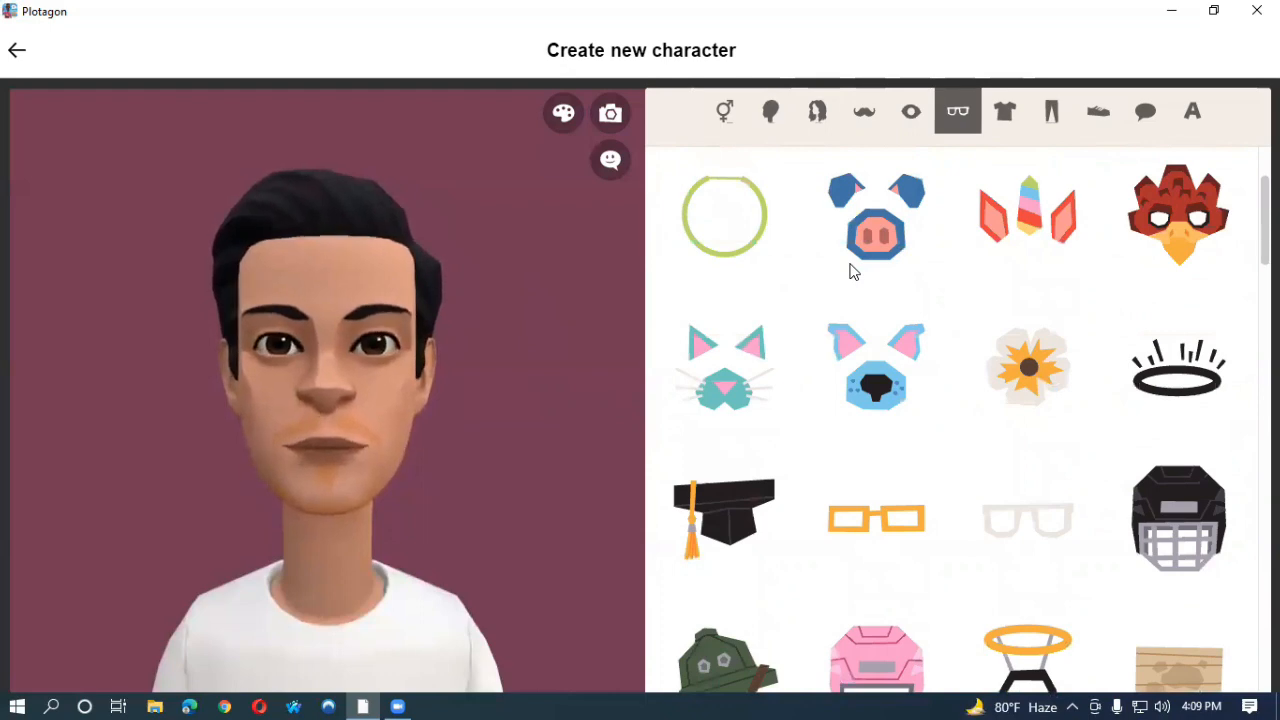
scroll(1143, 378, down, 1)
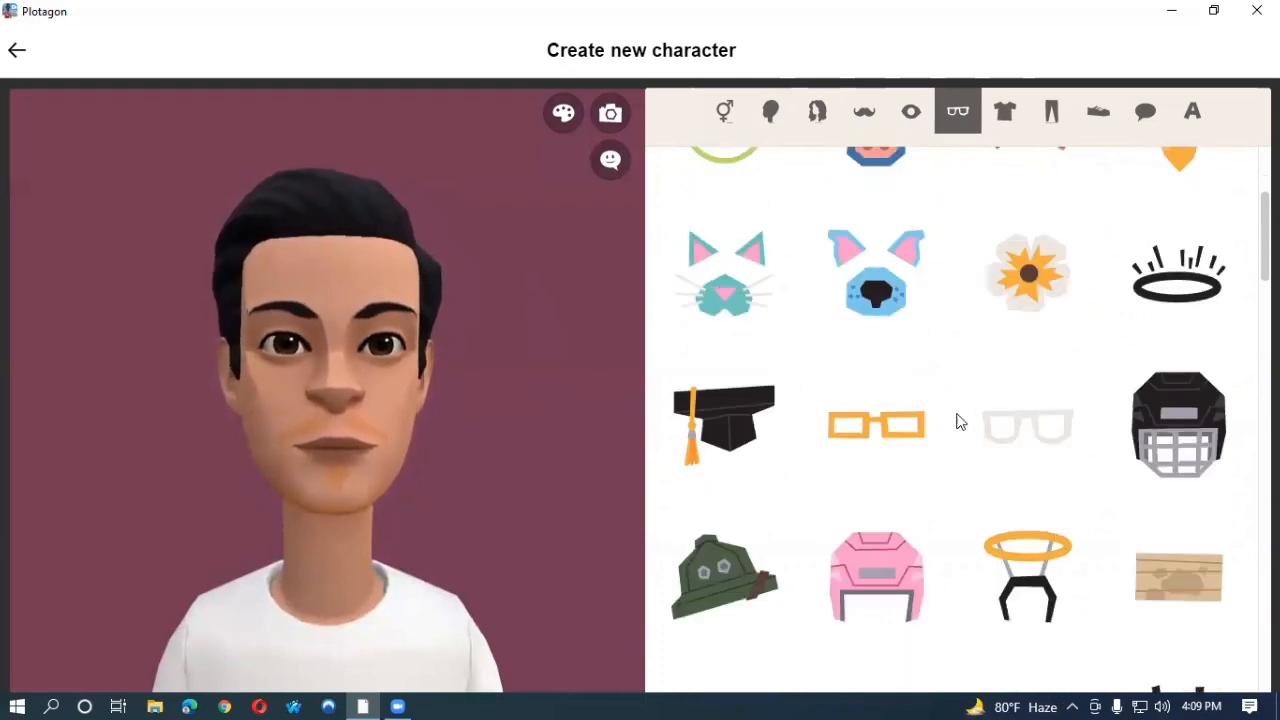
click(866, 440)
click(1015, 423)
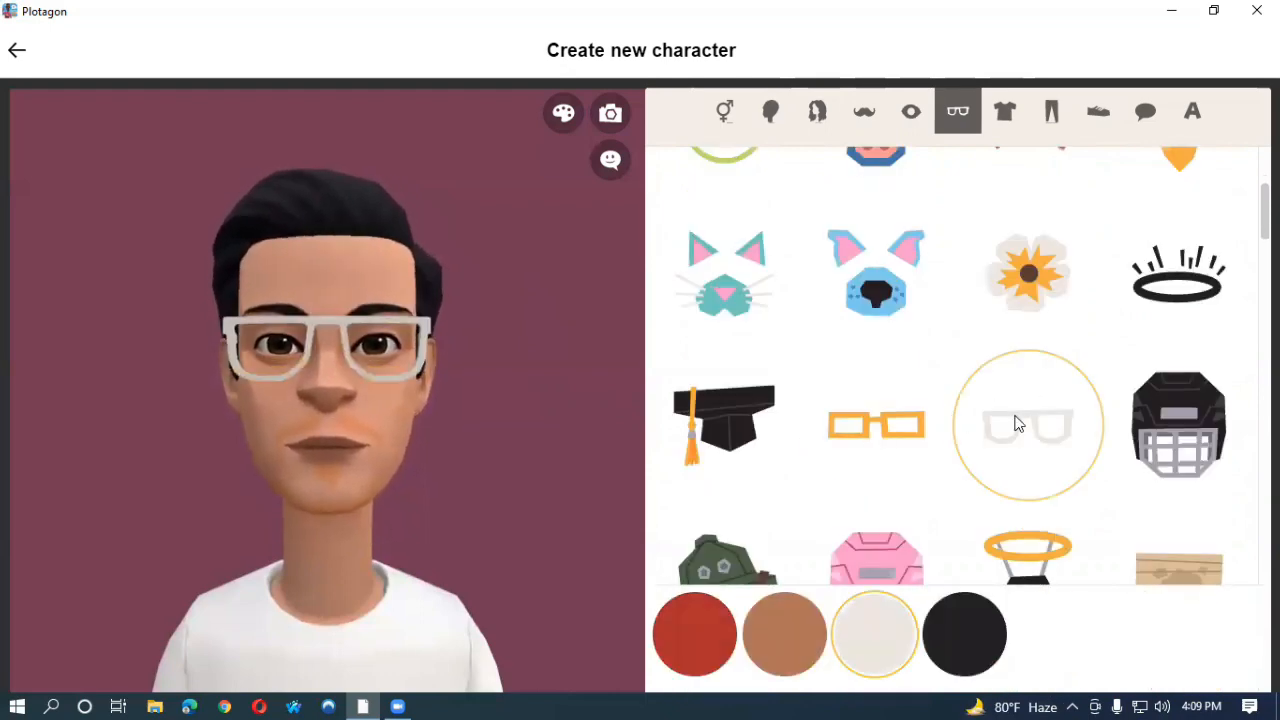
click(1022, 541)
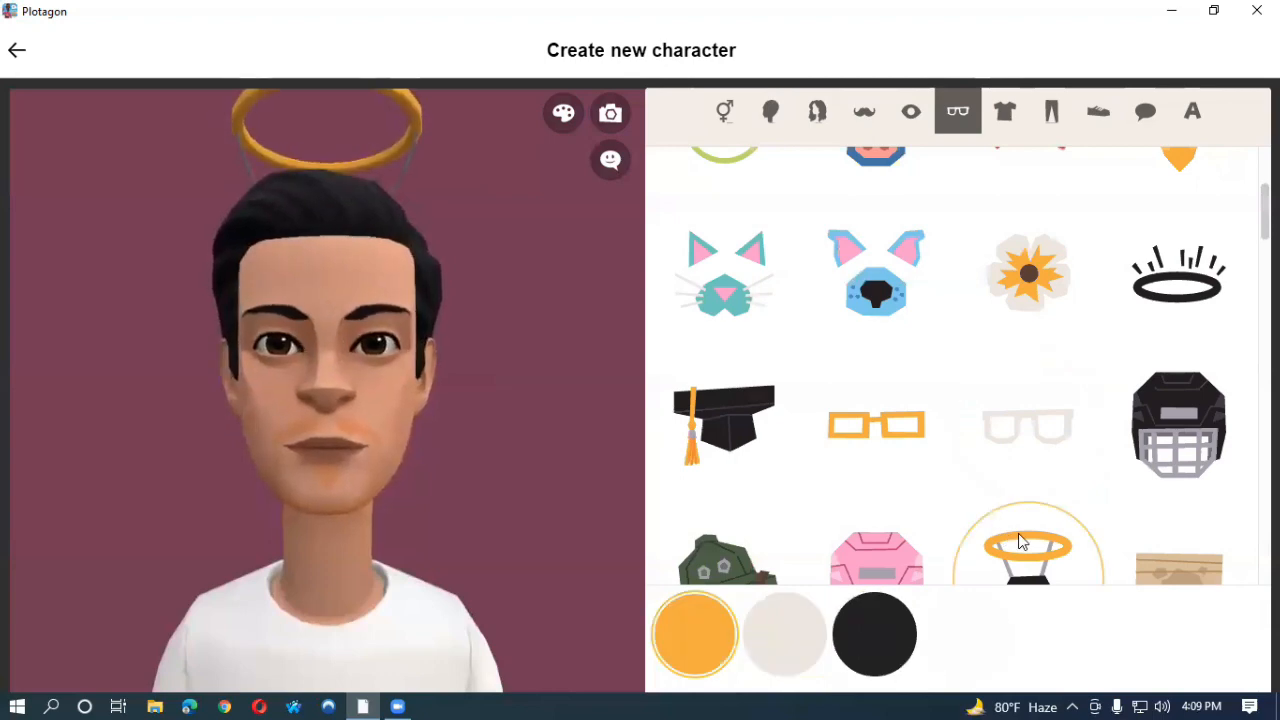
Step: Try the bloody cleaver headband, the grey laurel wreath, the small pink cap and the green hoop earrings
scroll(944, 510, up, 2)
click(725, 225)
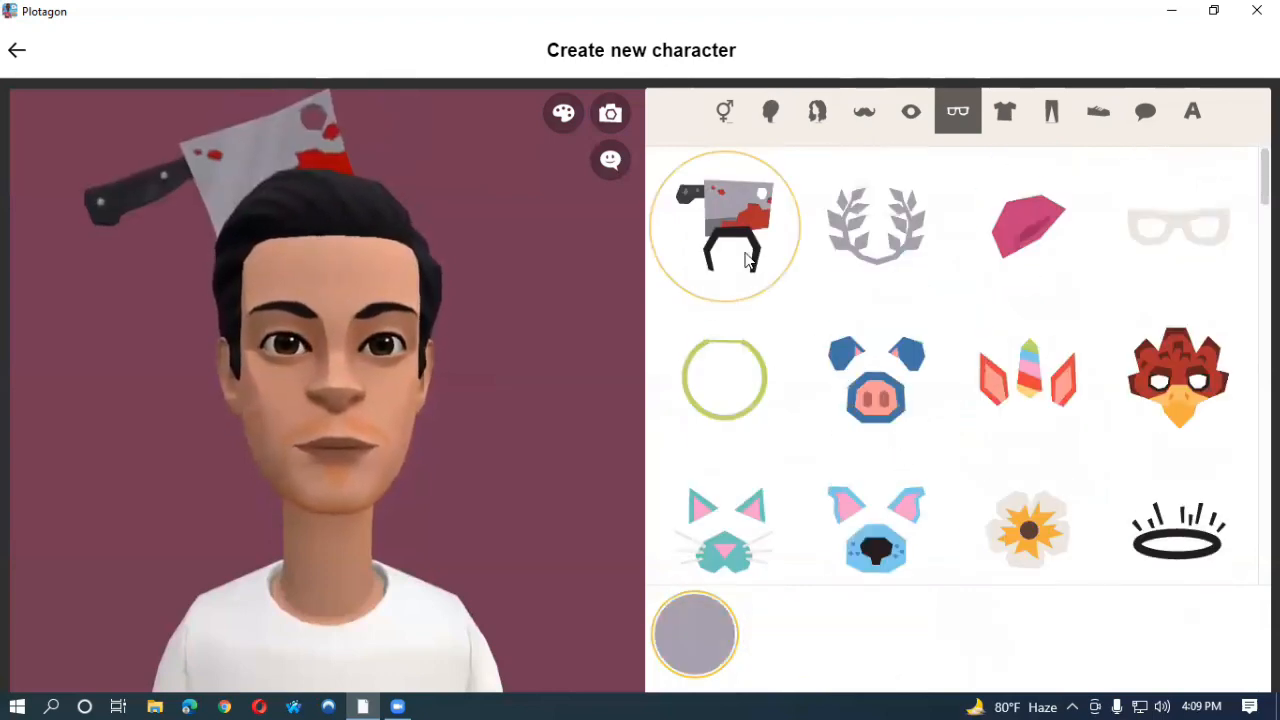
click(876, 225)
click(1040, 240)
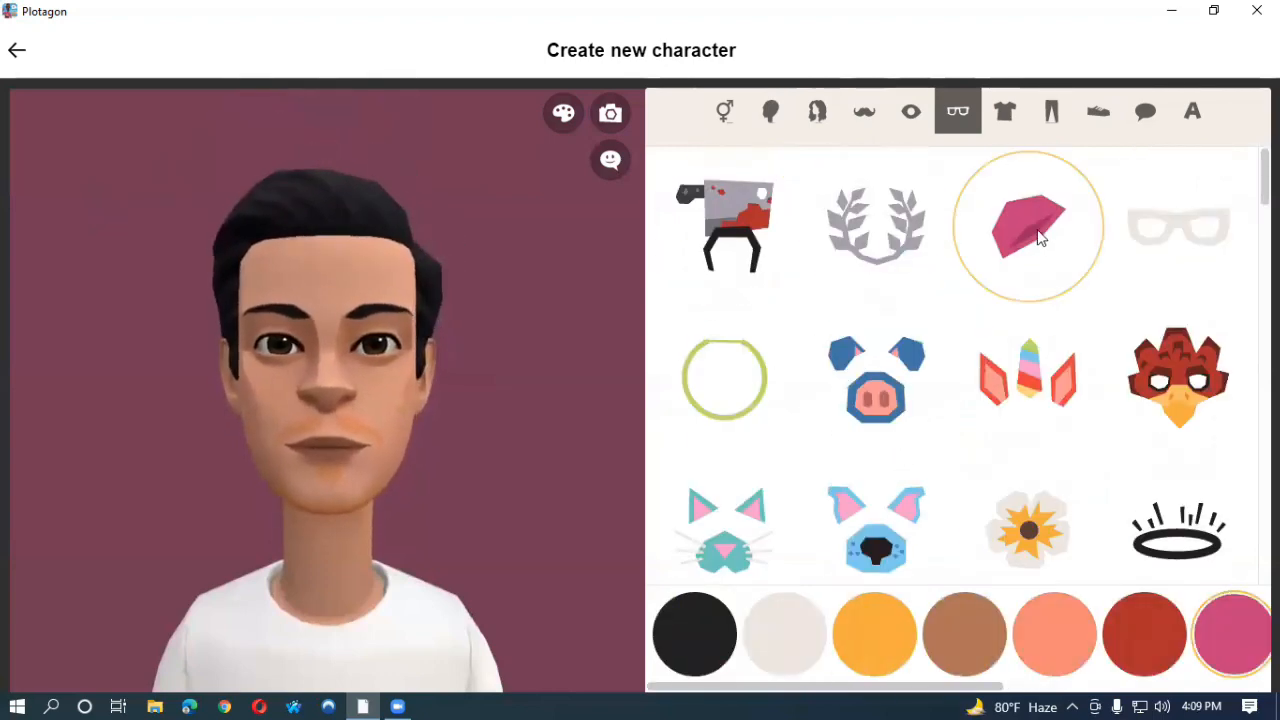
click(713, 378)
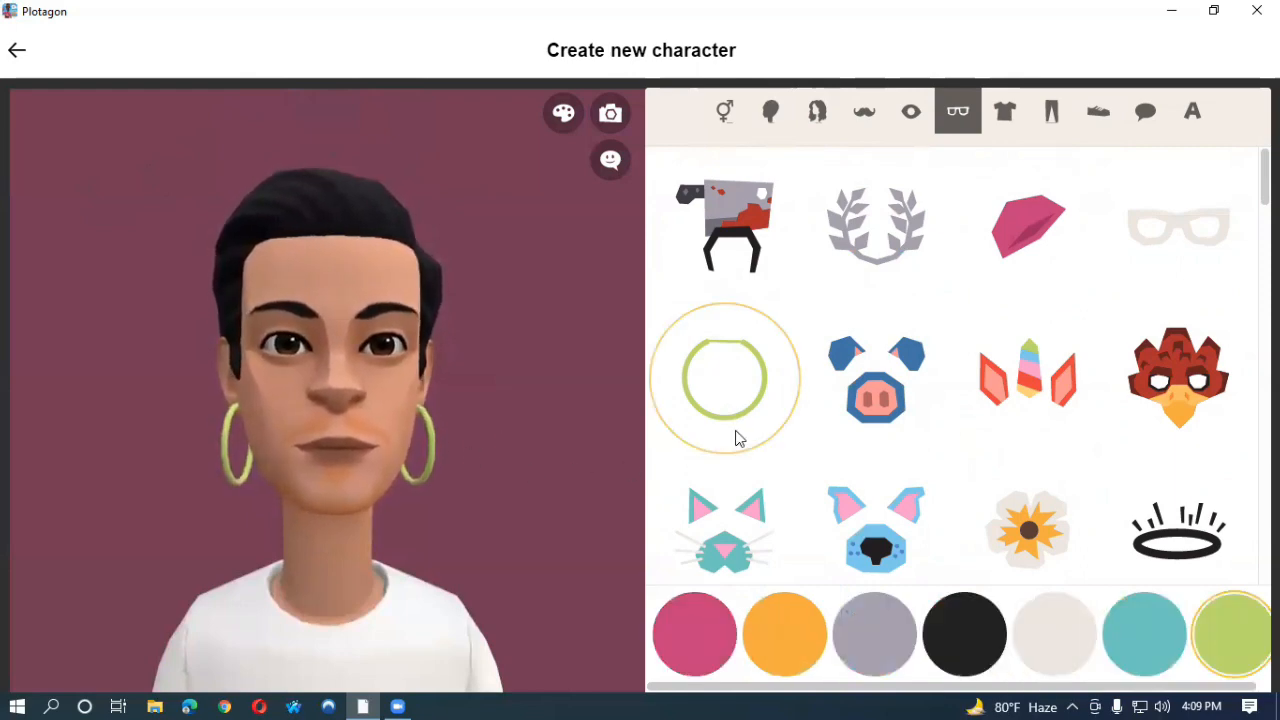
Step: Try the blue pig ears and snout, unicorn horn, red bird mask, teal cat ears and whiskers, and white flower
click(877, 382)
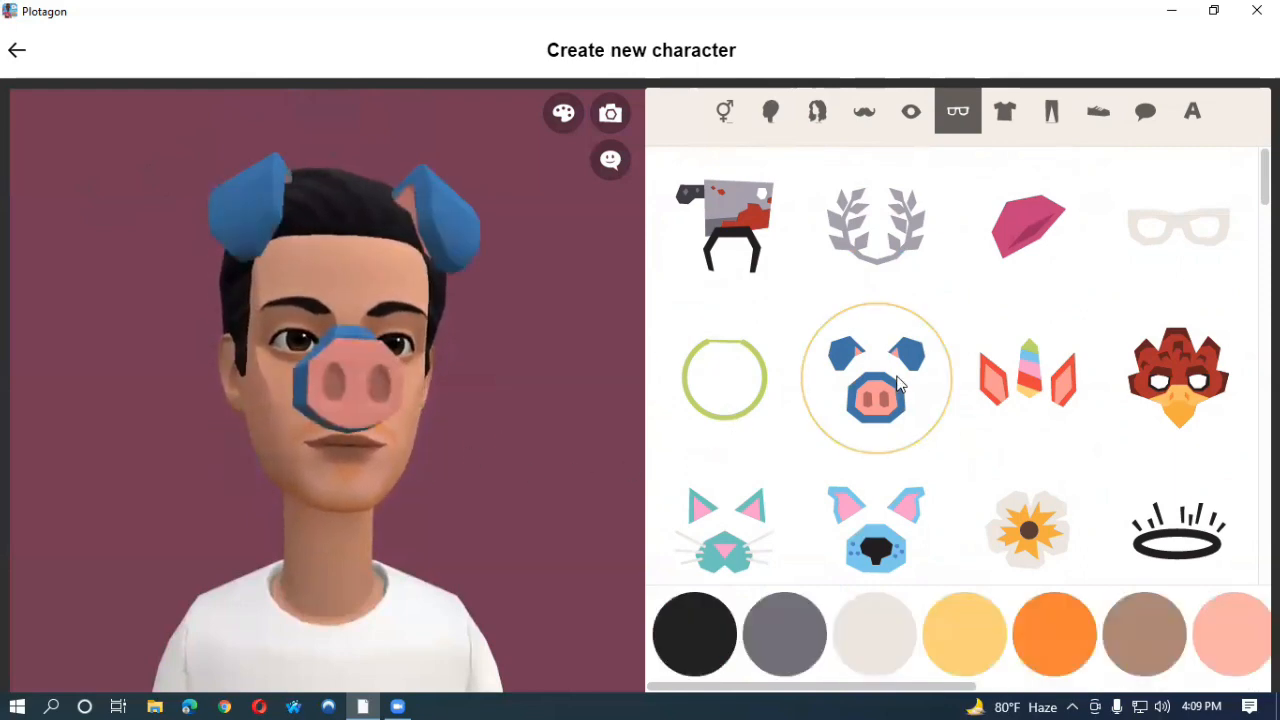
click(1040, 385)
click(1195, 385)
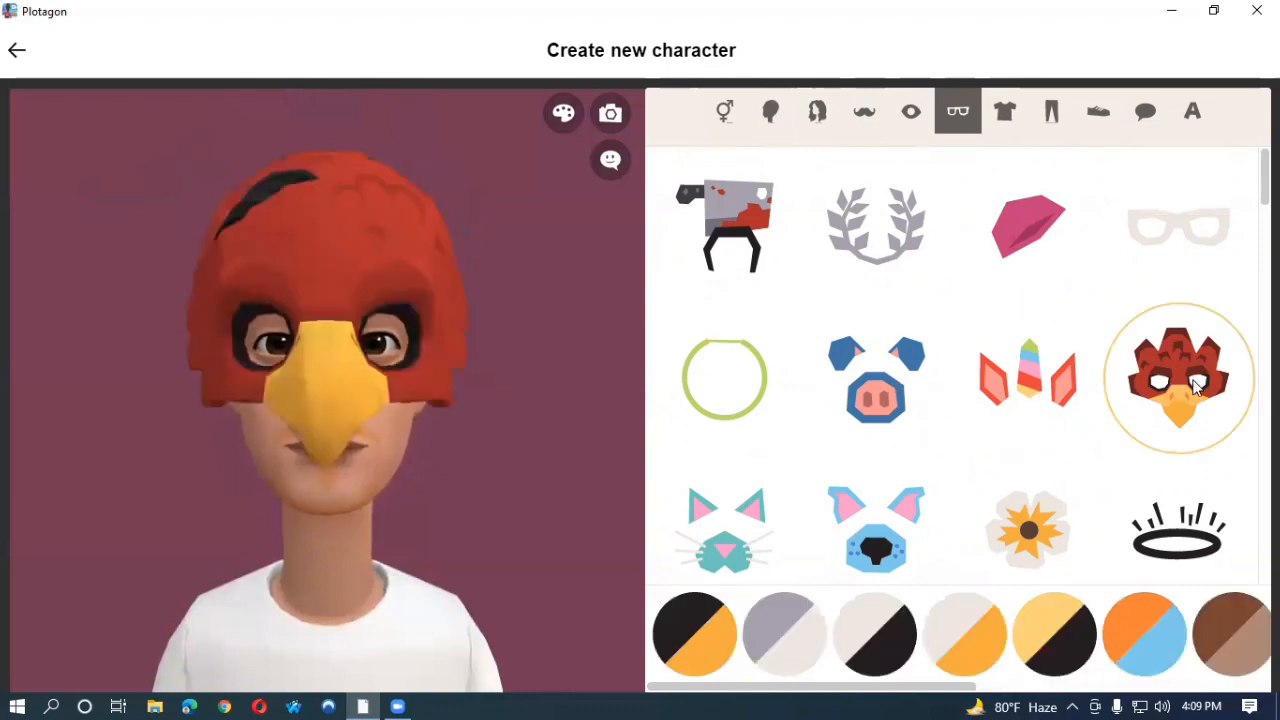
click(753, 505)
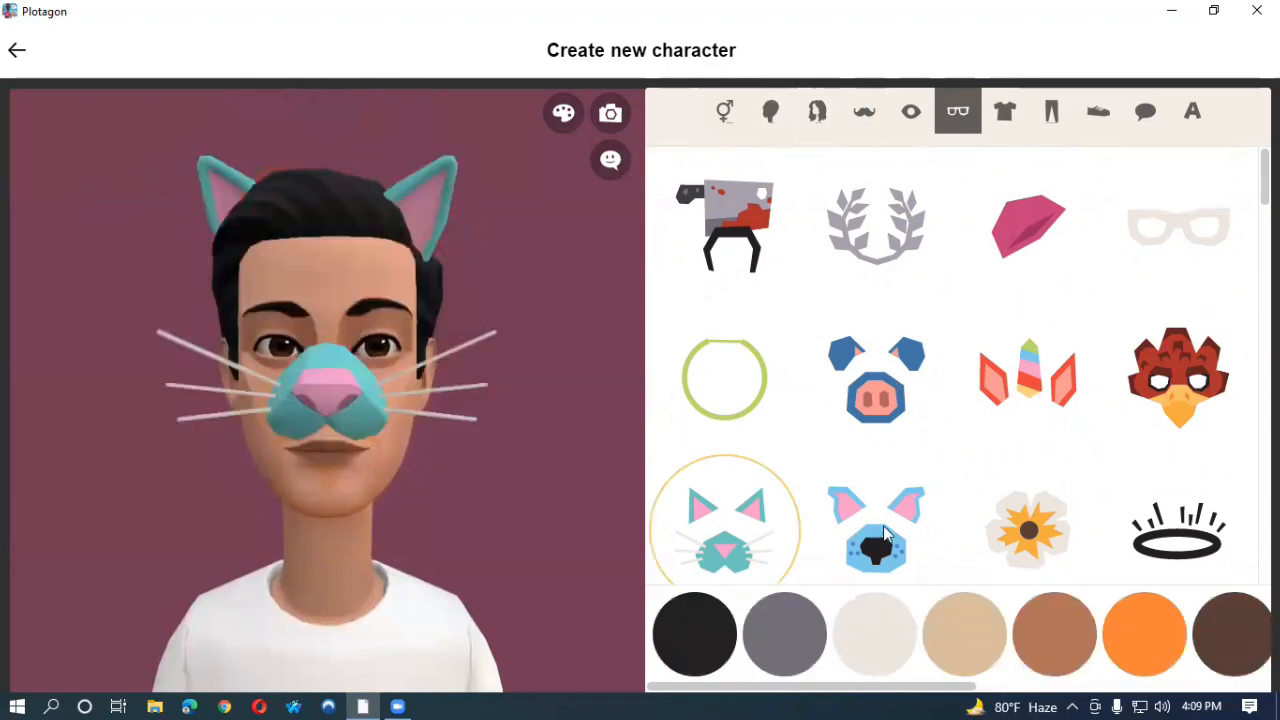
click(1008, 537)
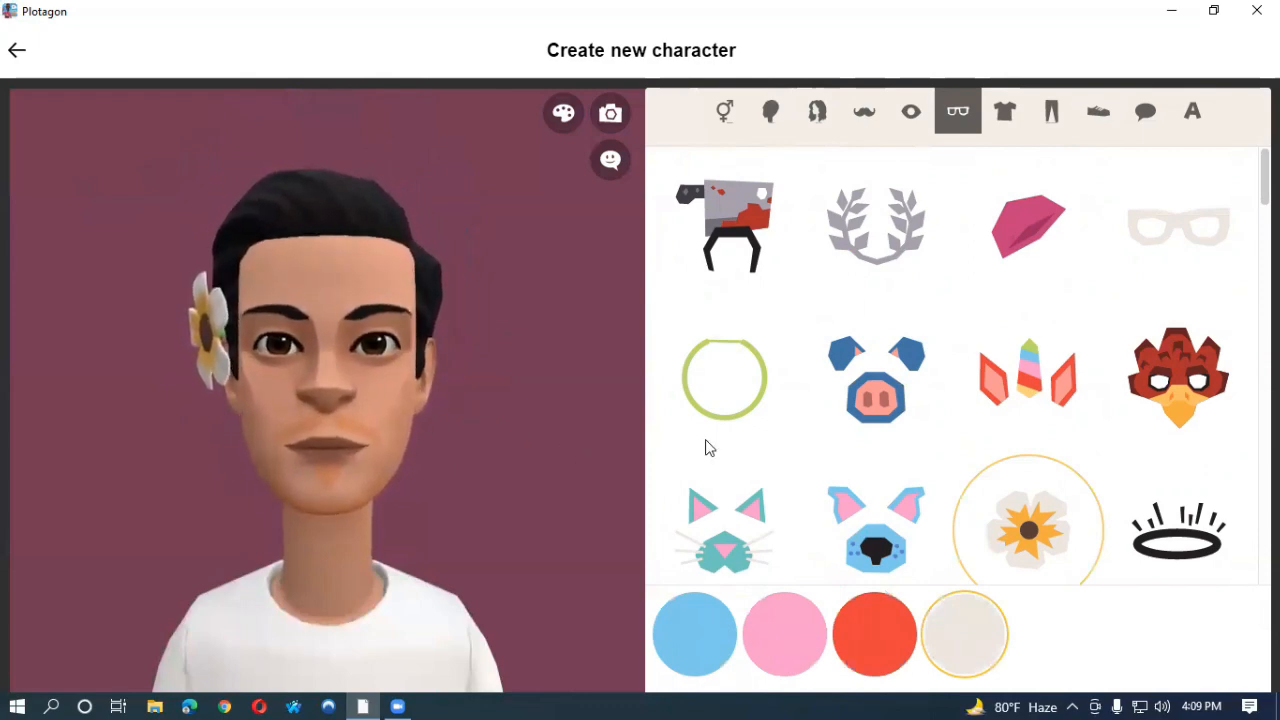
Step: Compare the black halo and yellow rectangular glasses with the graduation cap, and put the black graduation cap on the character
click(1122, 540)
scroll(991, 480, down, 1)
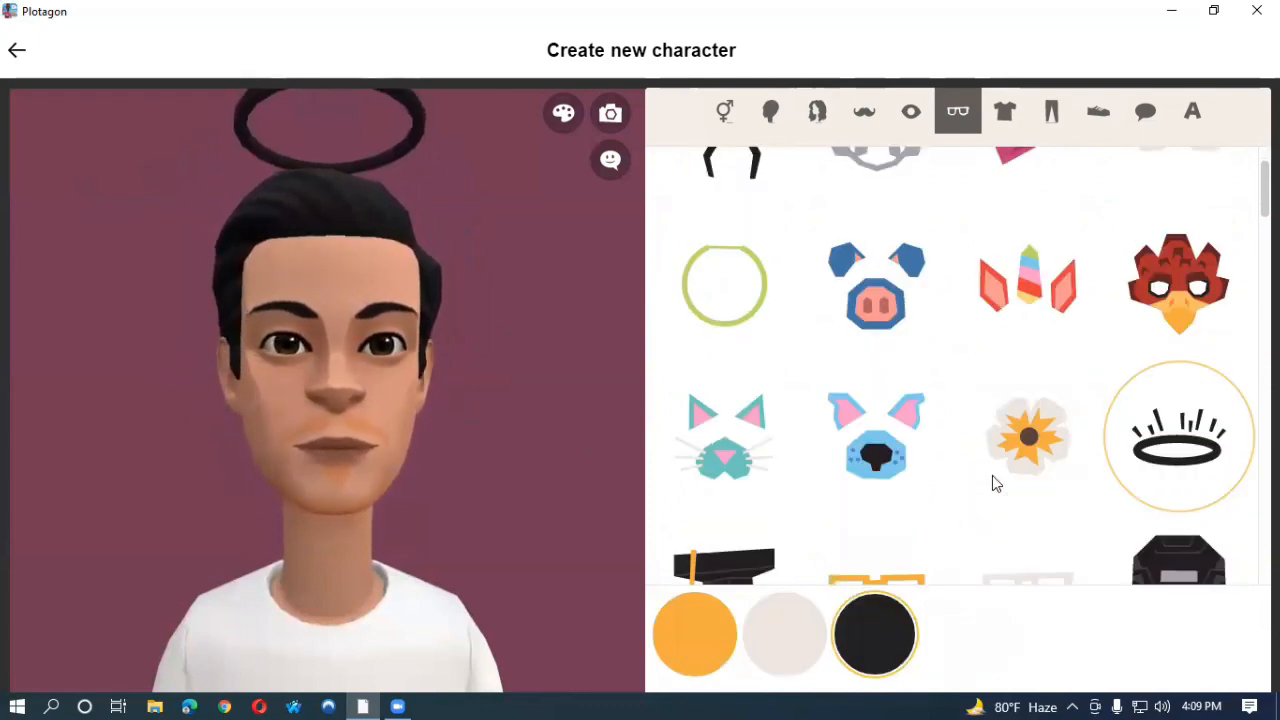
click(738, 565)
scroll(946, 457, down, 1)
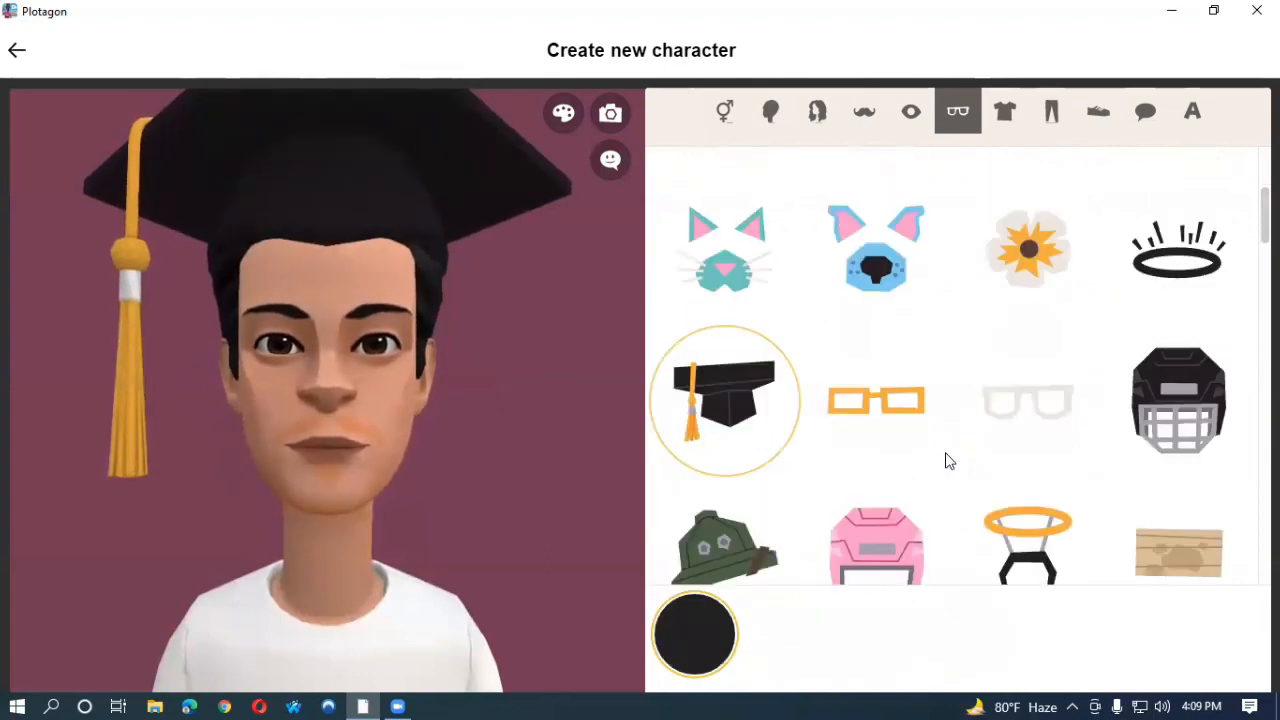
click(890, 408)
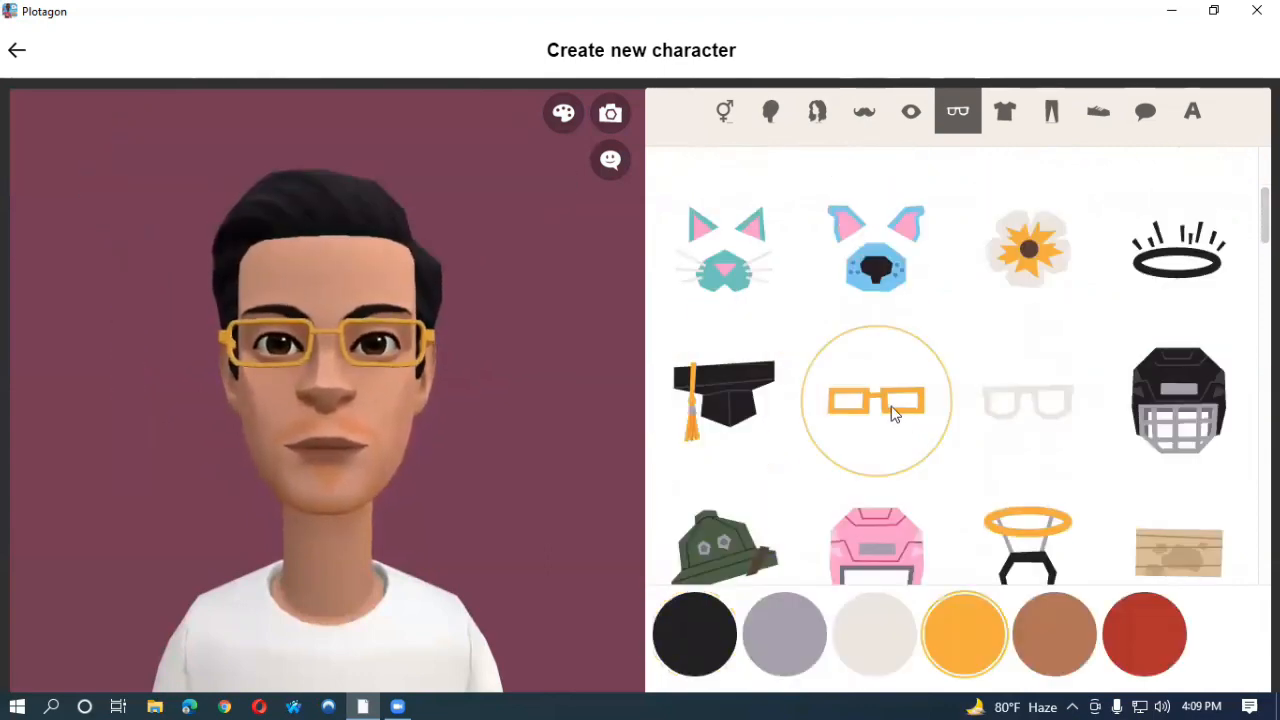
click(752, 410)
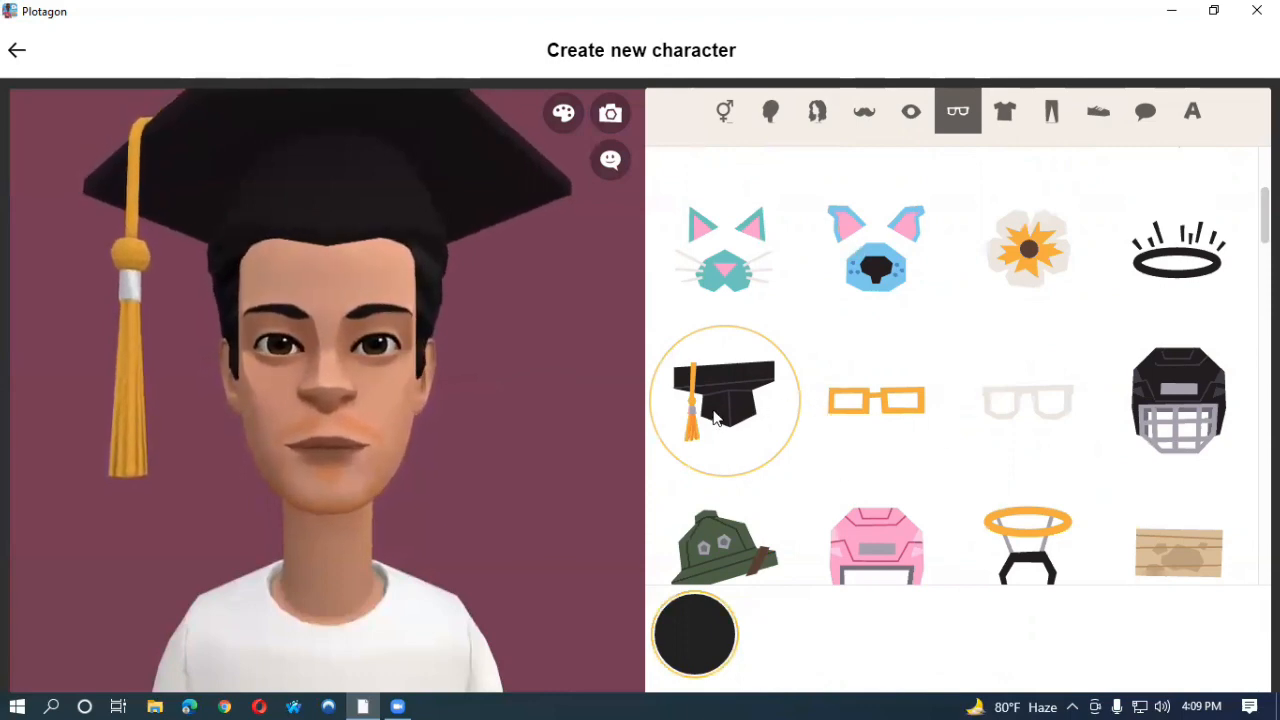
Step: Browse further head accessories and try the blue aviator cap with goggles, the purple sugar skull mask and the brown space helmet
scroll(957, 463, down, 3)
scroll(963, 449, down, 4)
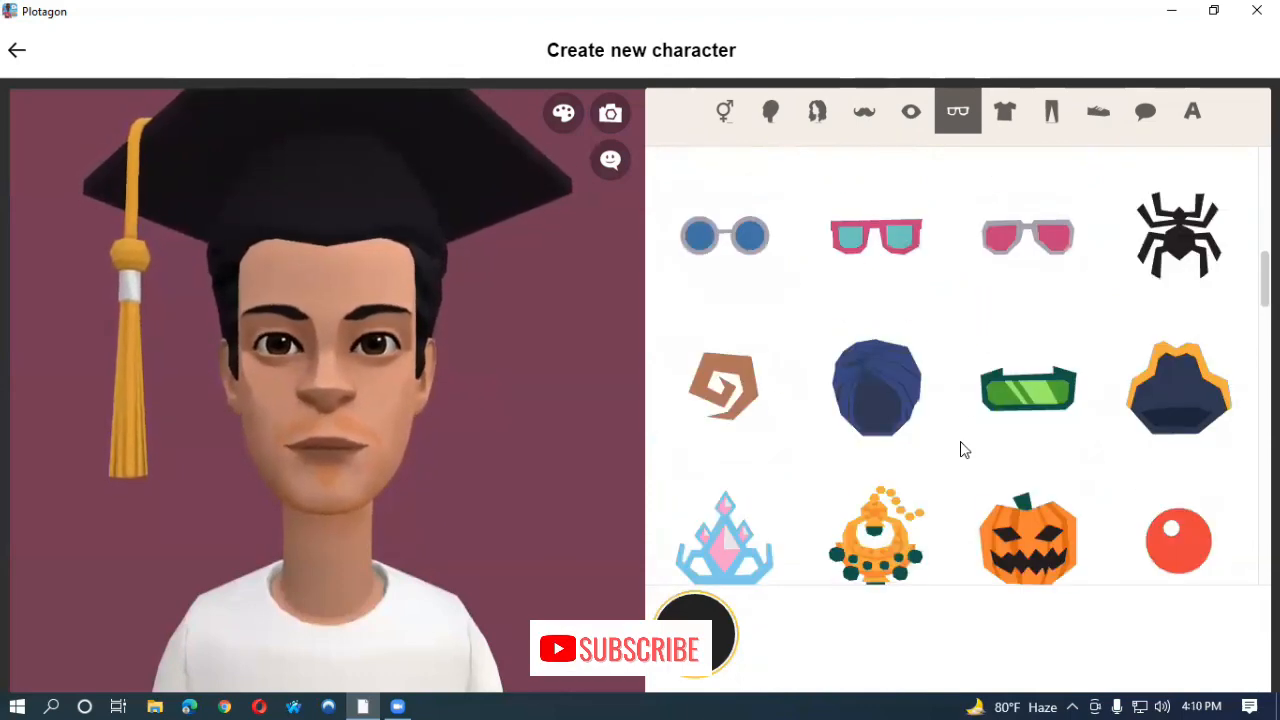
scroll(1010, 430, down, 6)
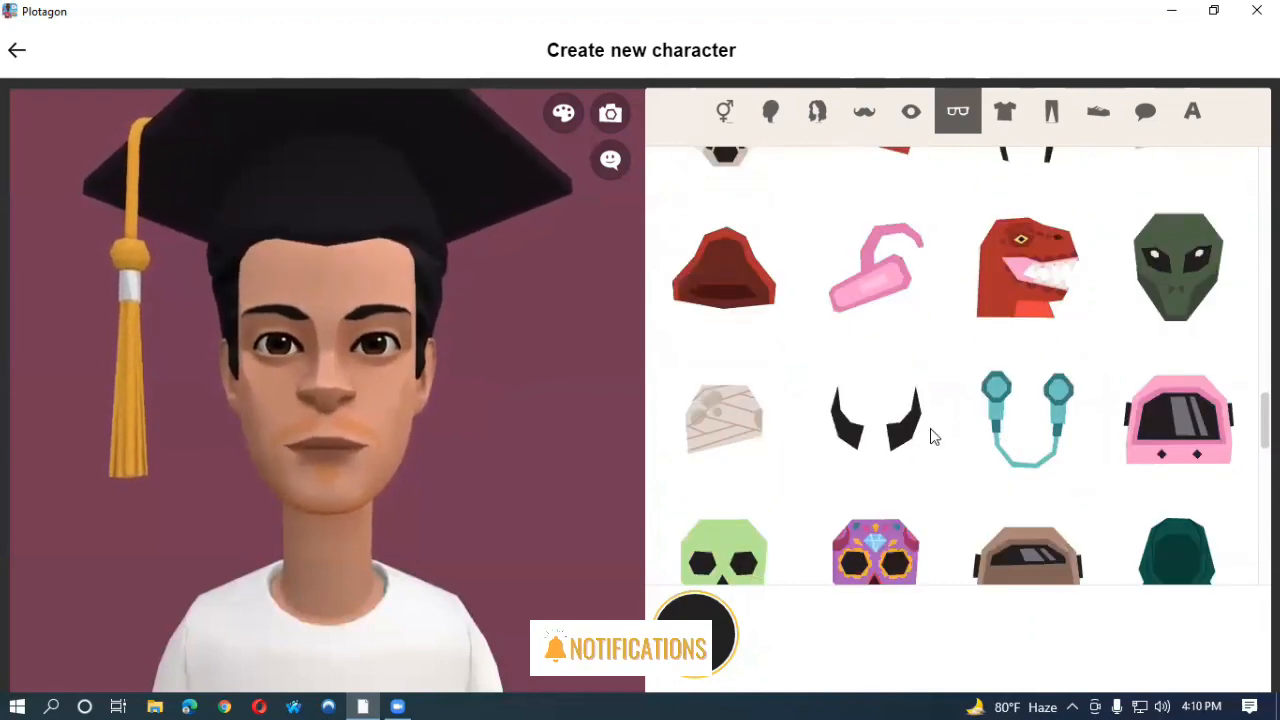
scroll(929, 434, down, 2)
click(735, 527)
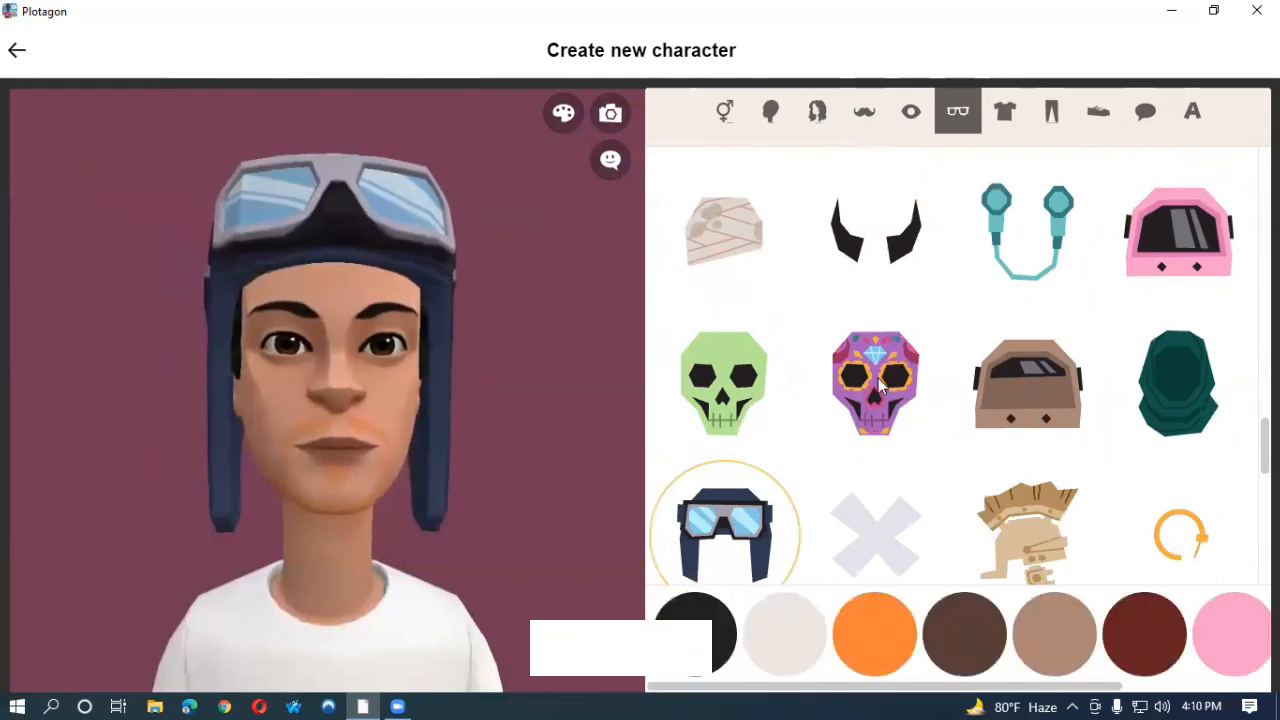
click(878, 378)
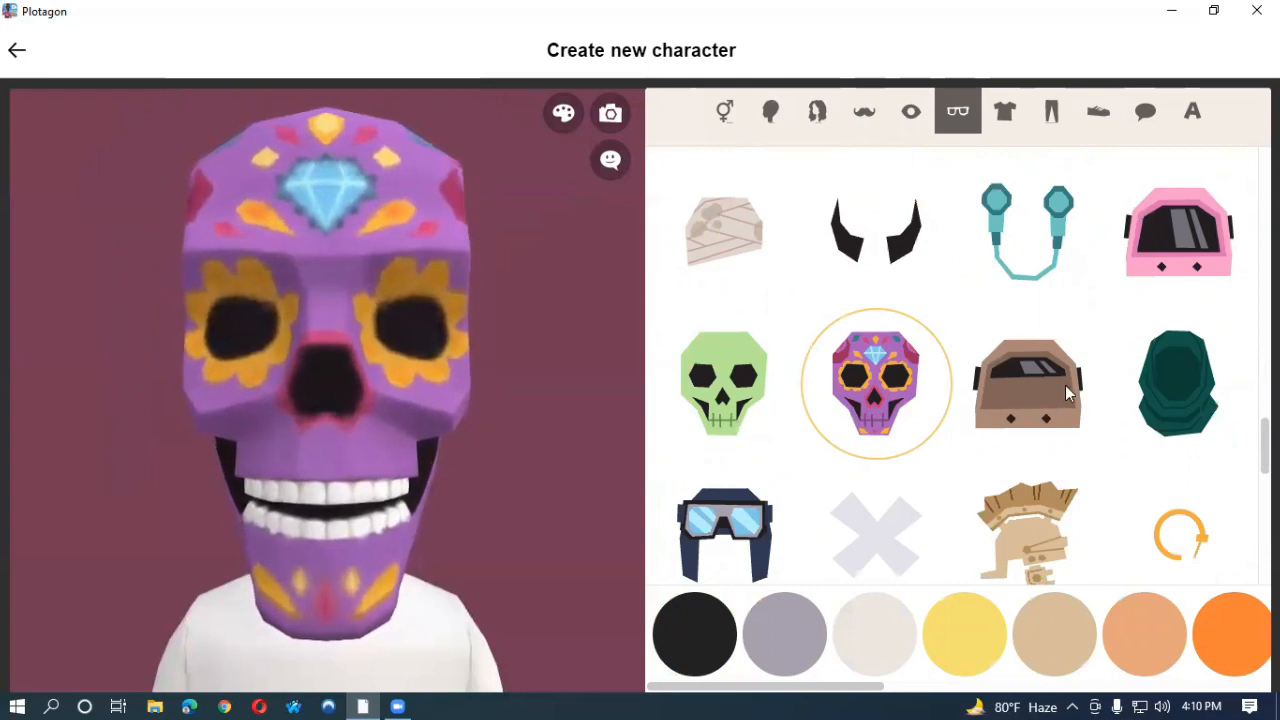
click(1035, 402)
Step: Try the blue chevron earrings, the round black glasses and the brown-framed glasses on the character
scroll(1035, 402, down, 5)
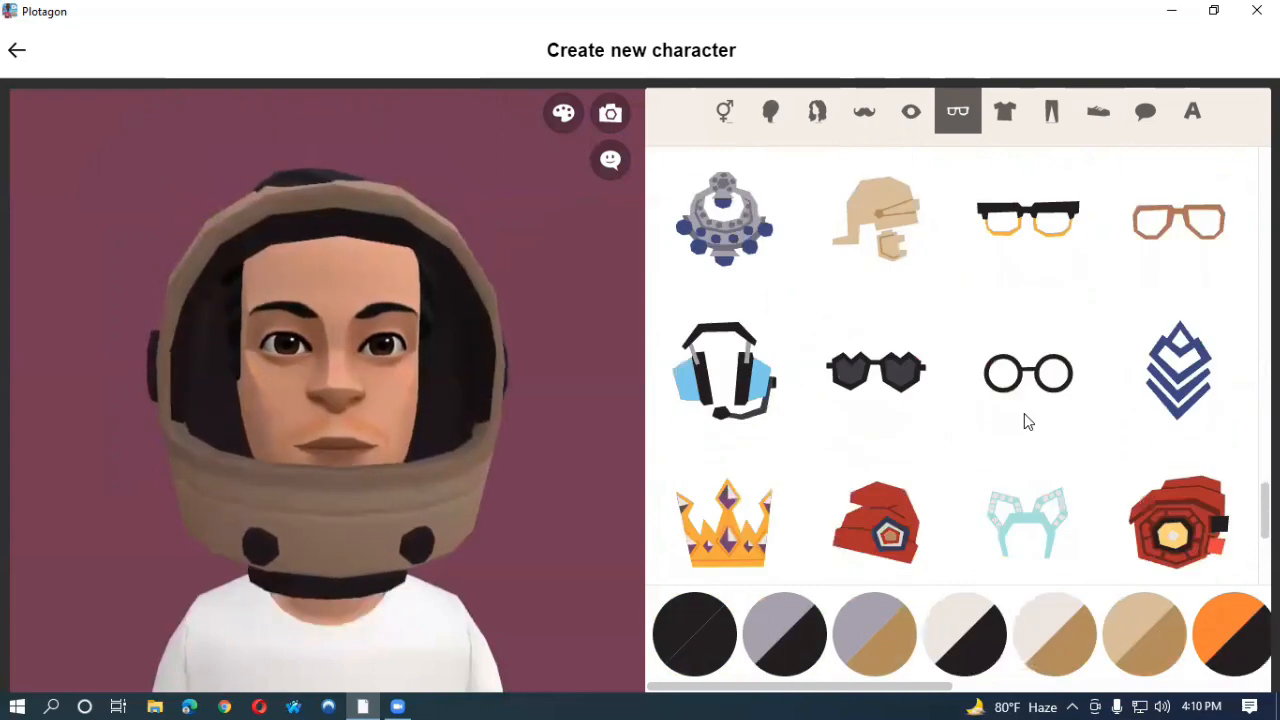
click(1030, 385)
click(1175, 375)
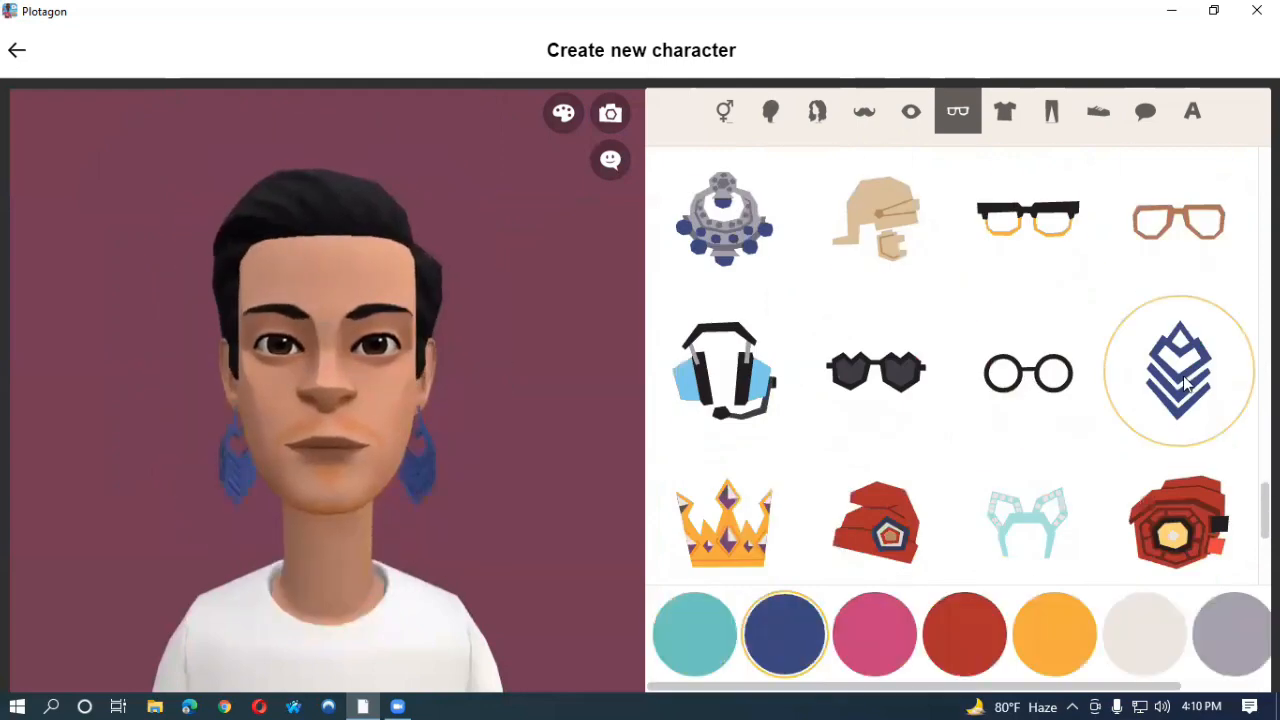
click(1053, 392)
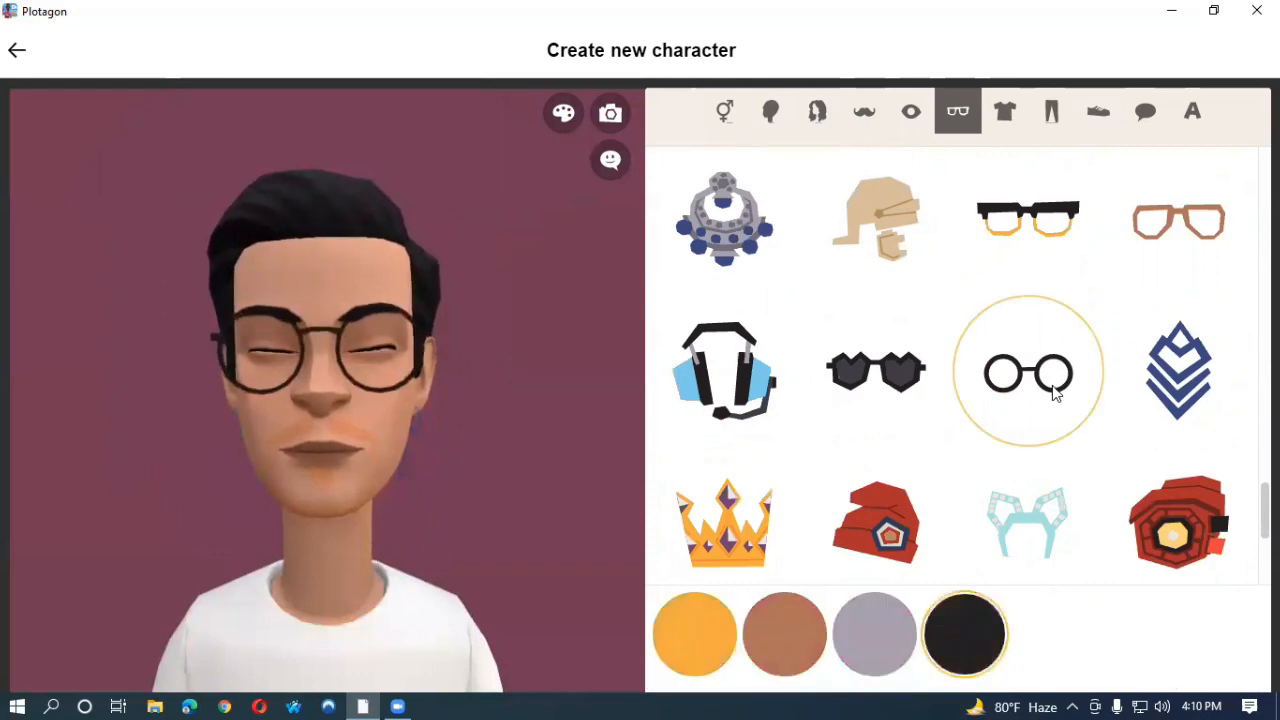
click(1175, 250)
Step: Try the red devil horns, grey neck bolts, blue-jewelled drop earrings and red square stud earrings
scroll(997, 358, down, 3)
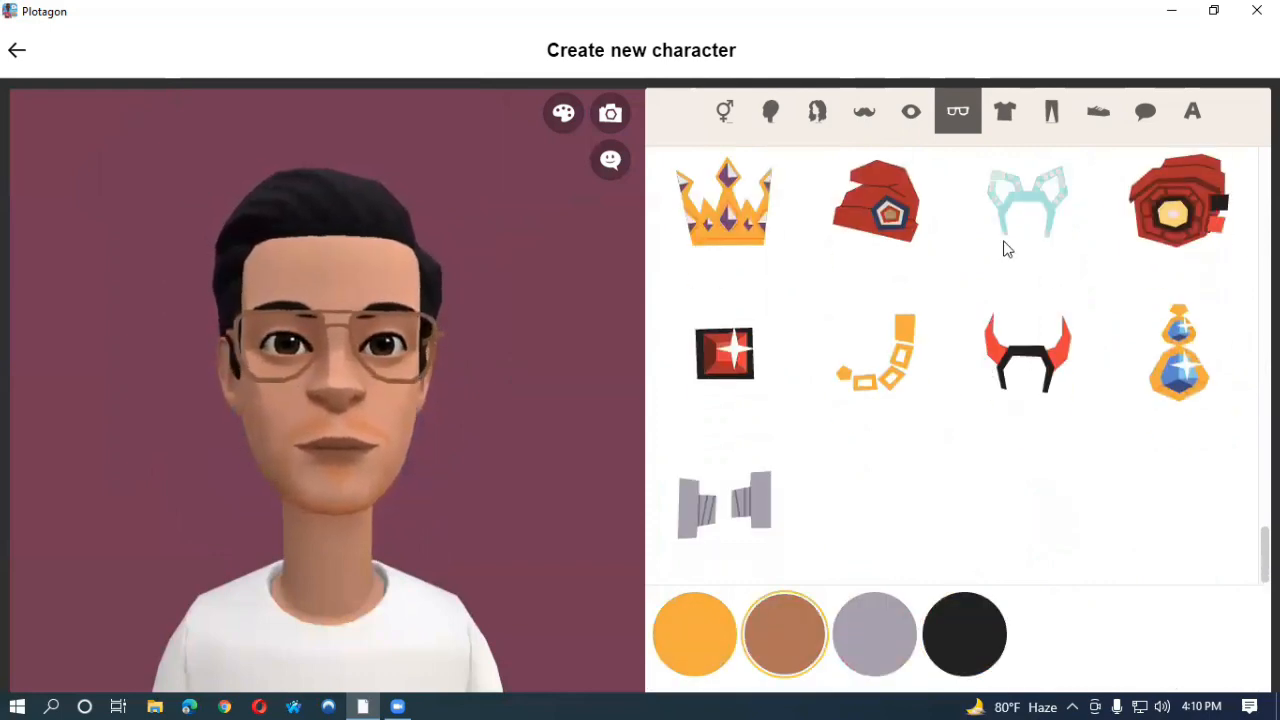
click(1041, 362)
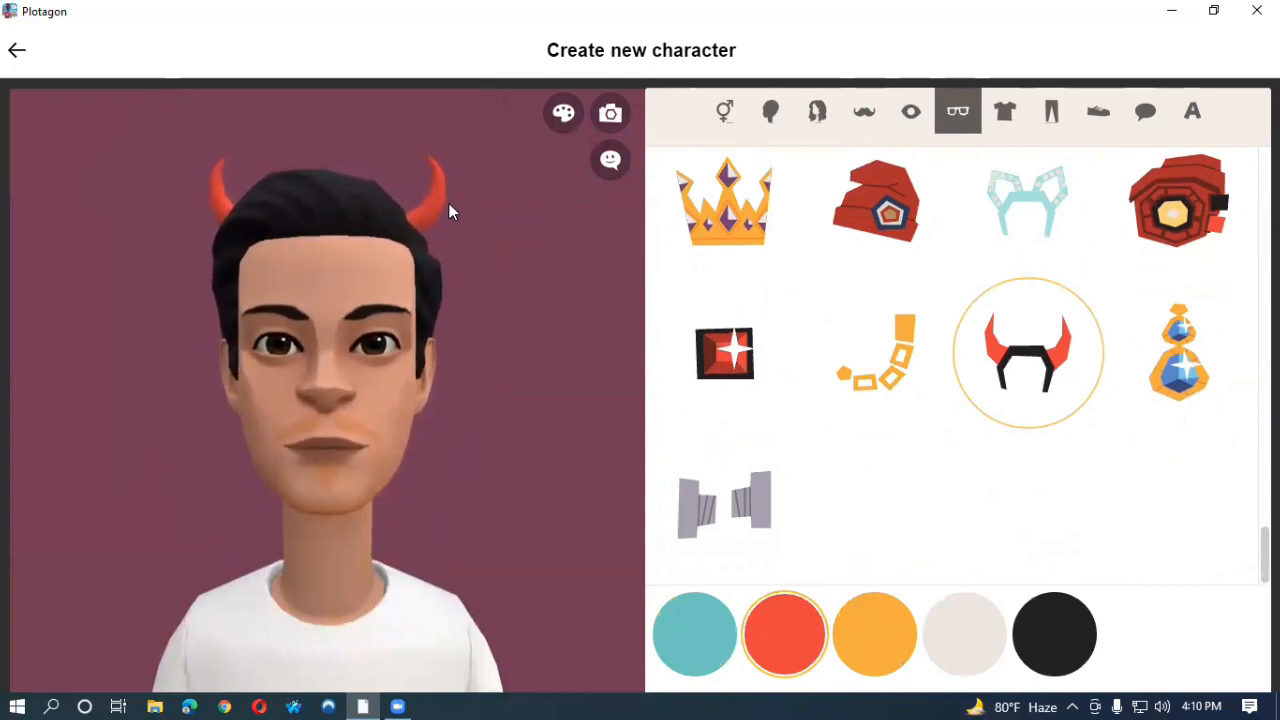
click(671, 505)
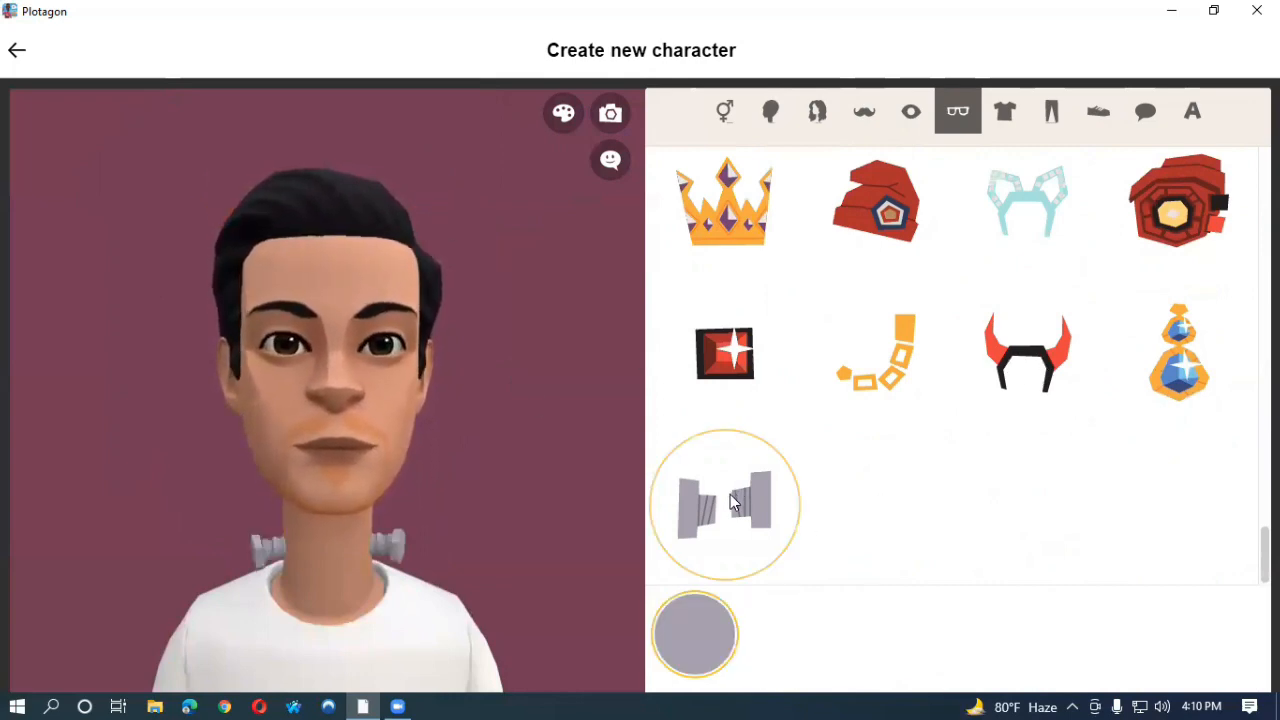
click(1172, 360)
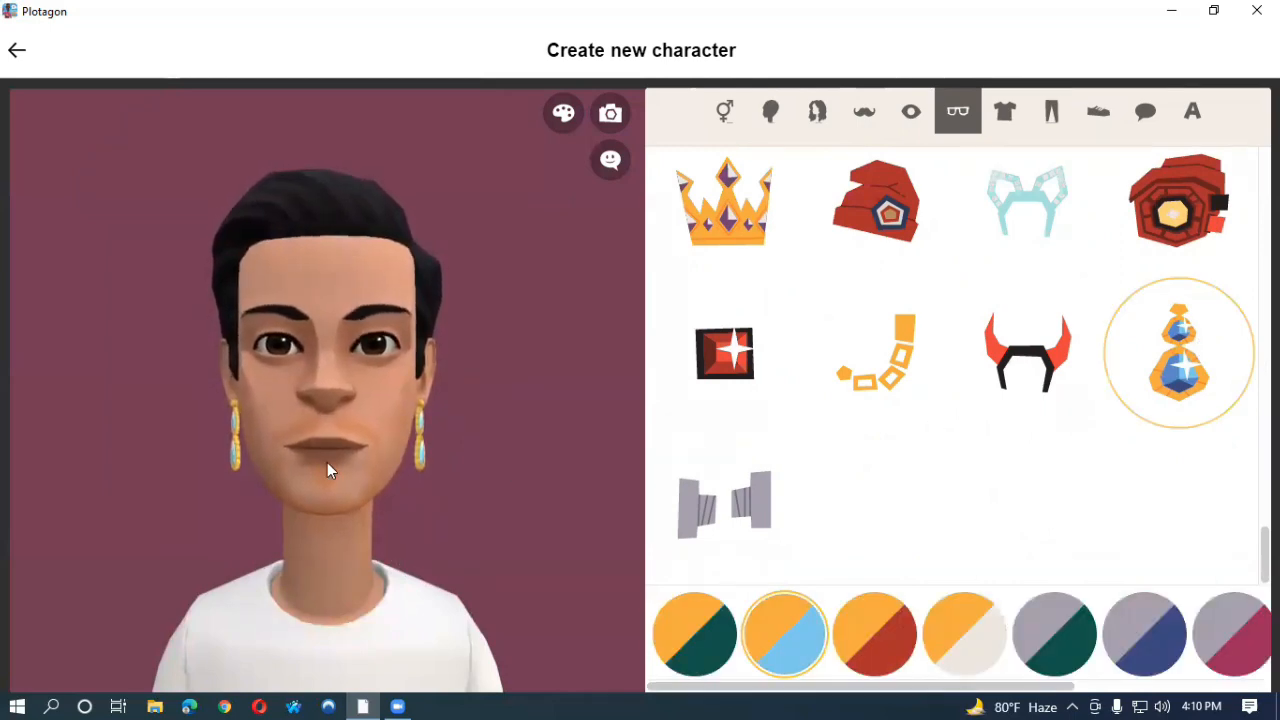
click(752, 374)
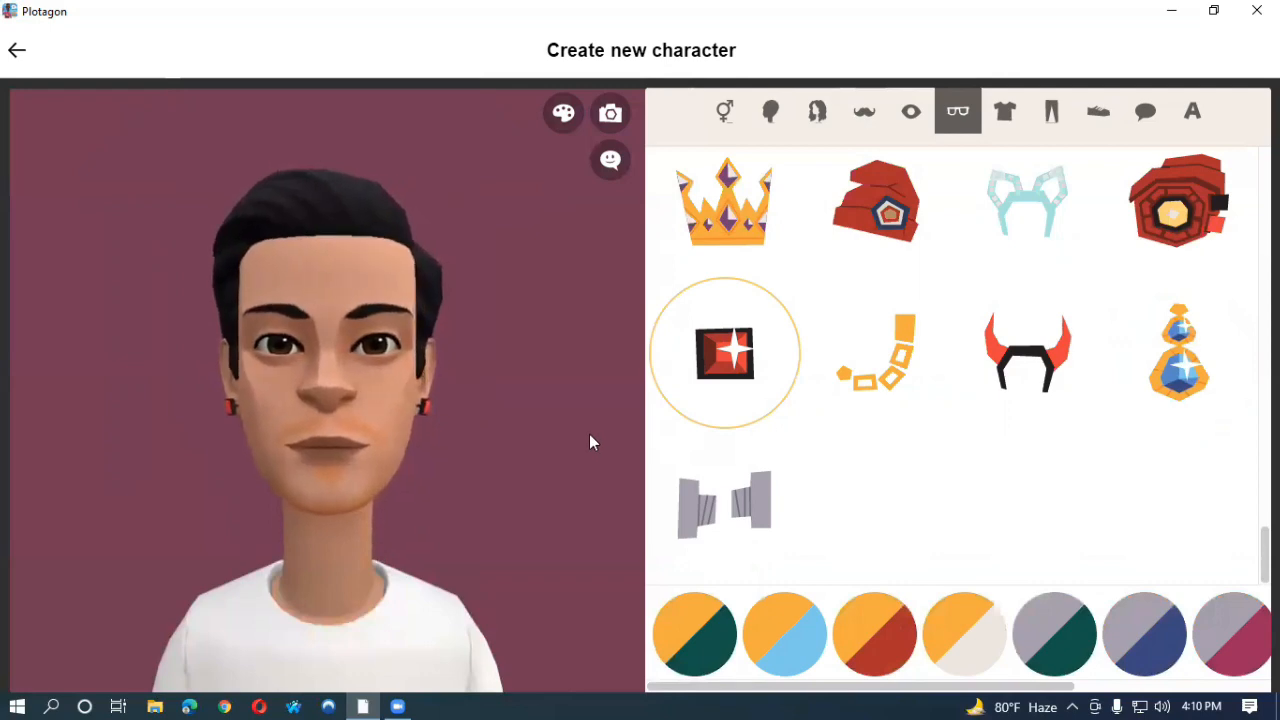
Step: Put the brown-framed glasses on the character and check the remaining accessories
scroll(868, 448, up, 1)
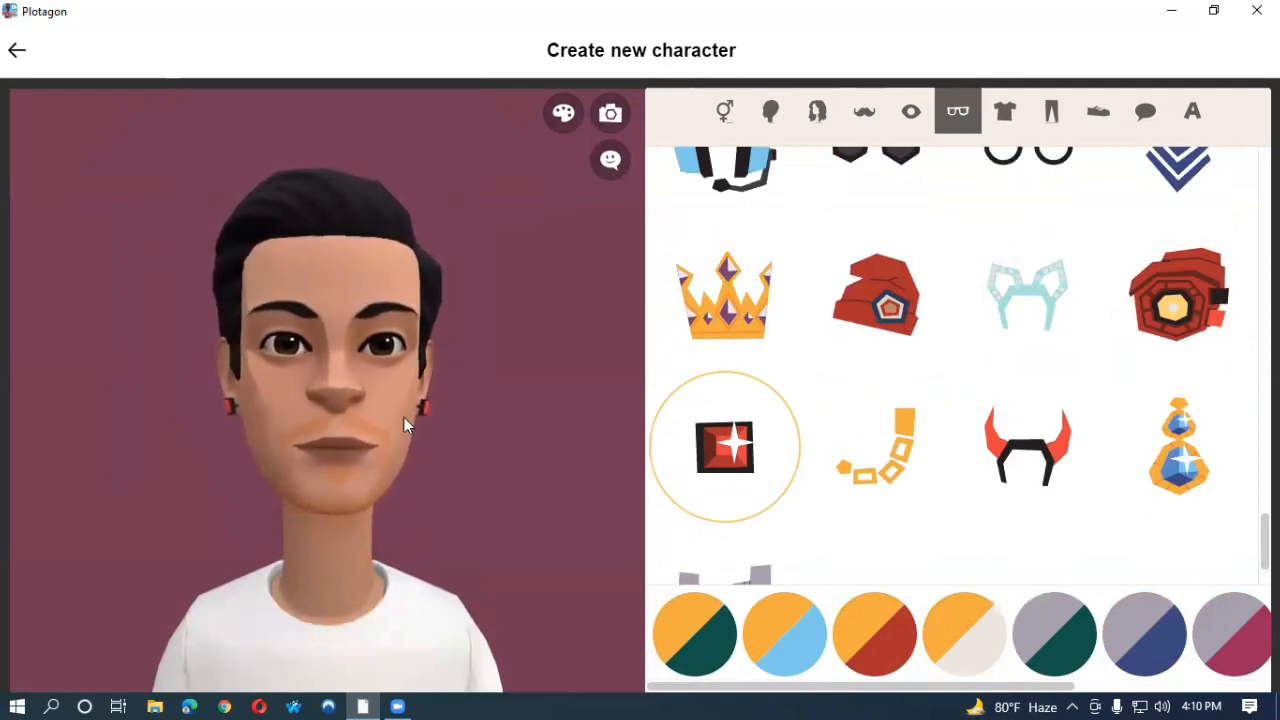
scroll(1060, 452, up, 5)
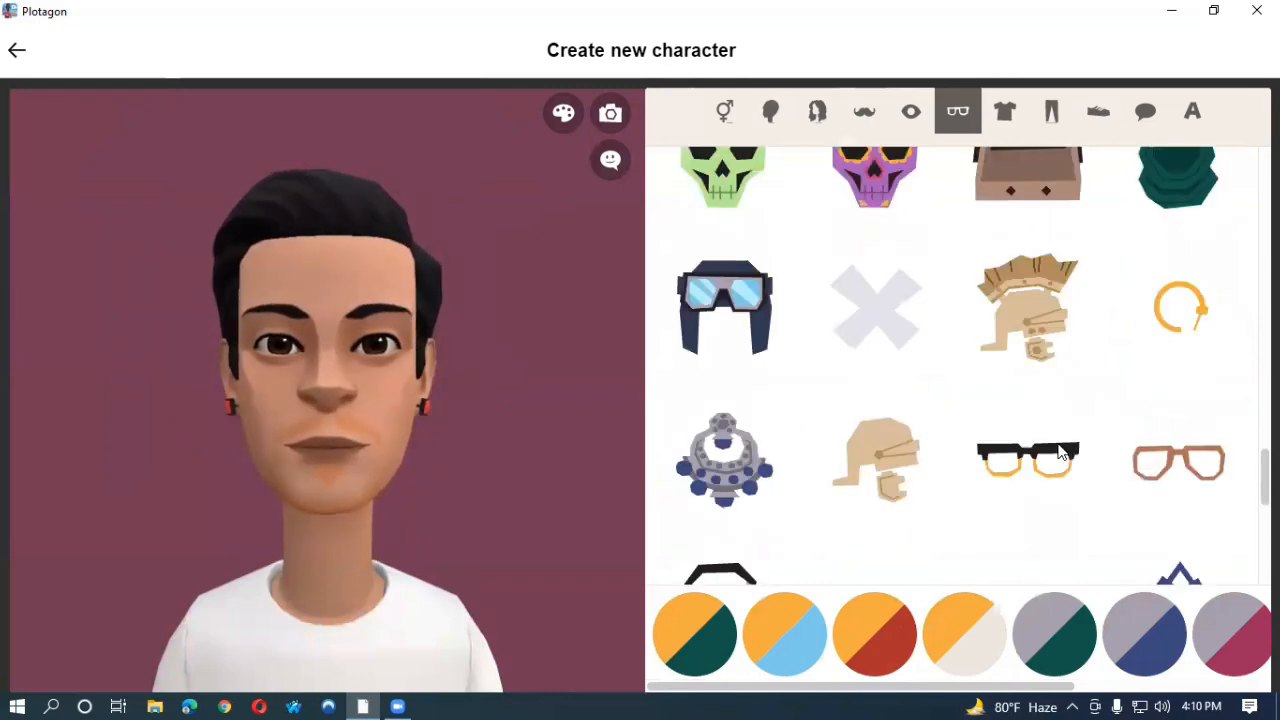
click(1185, 447)
scroll(1100, 450, down, 4)
scroll(1048, 457, down, 2)
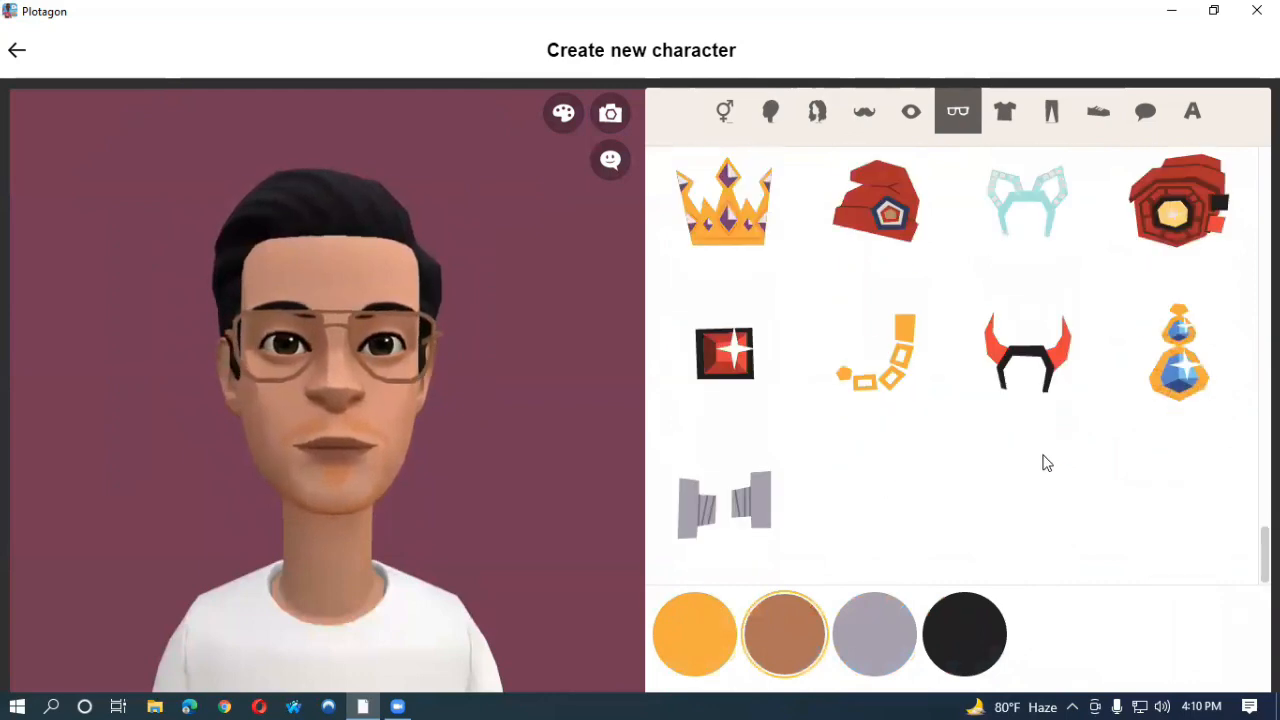
Step: Open the tops and try the black top with necklace, the black cat T-shirt and the green studded jacket
click(1005, 111)
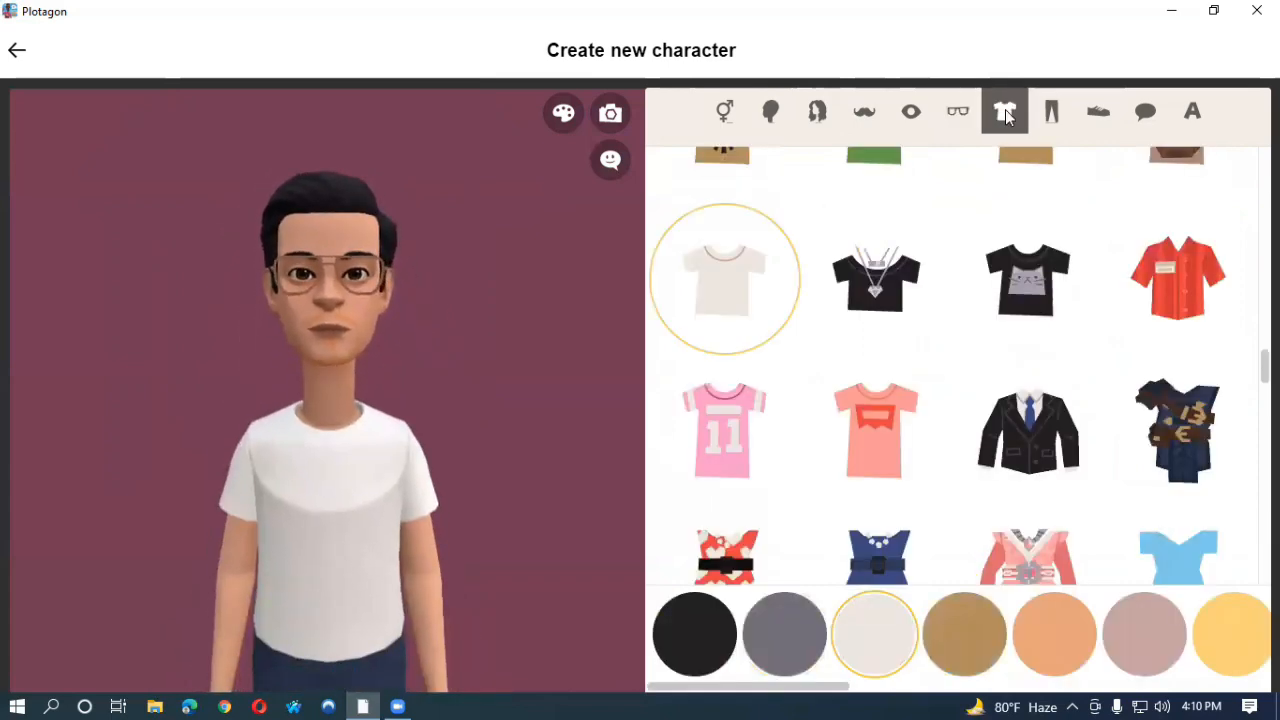
click(893, 297)
click(1030, 295)
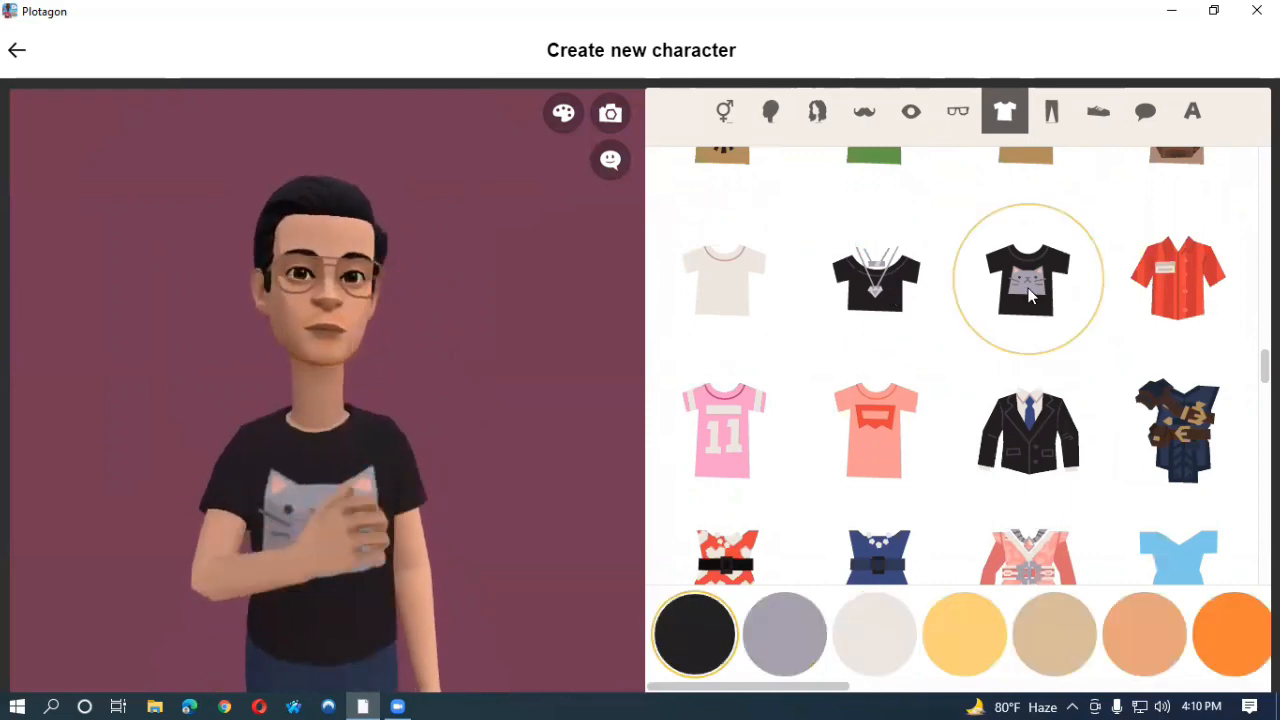
scroll(1100, 275, down, 2)
click(1185, 253)
scroll(1180, 262, down, 2)
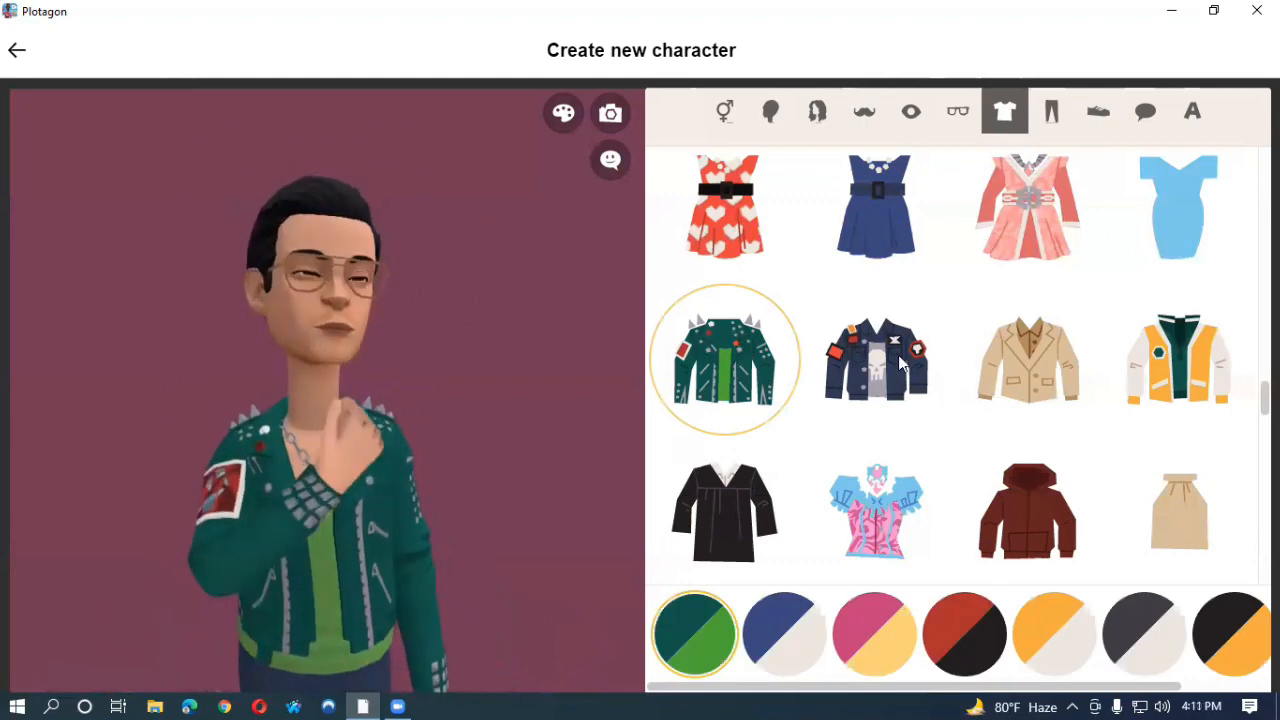
Step: Try the navy patched jacket, beige blazer, yellow and white varsity jacket, green ornate tunic and pink sleeveless top
click(882, 368)
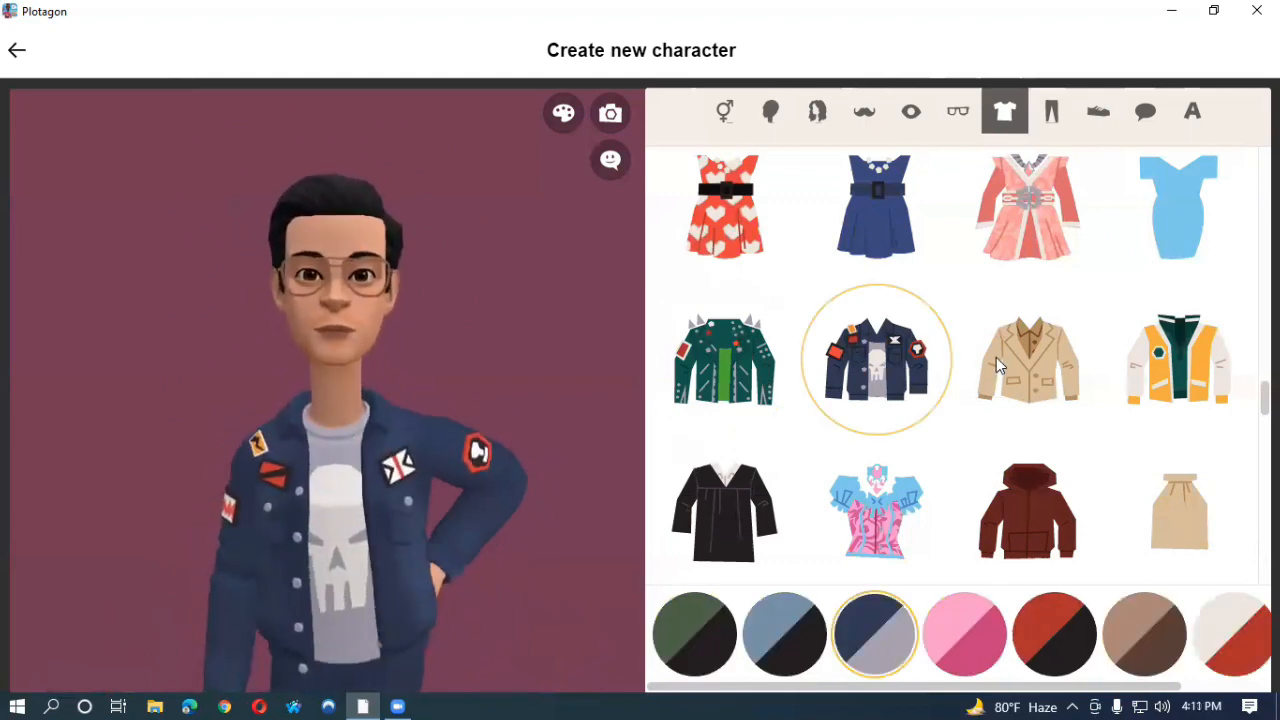
click(1038, 356)
click(1198, 355)
scroll(1198, 355, down, 2)
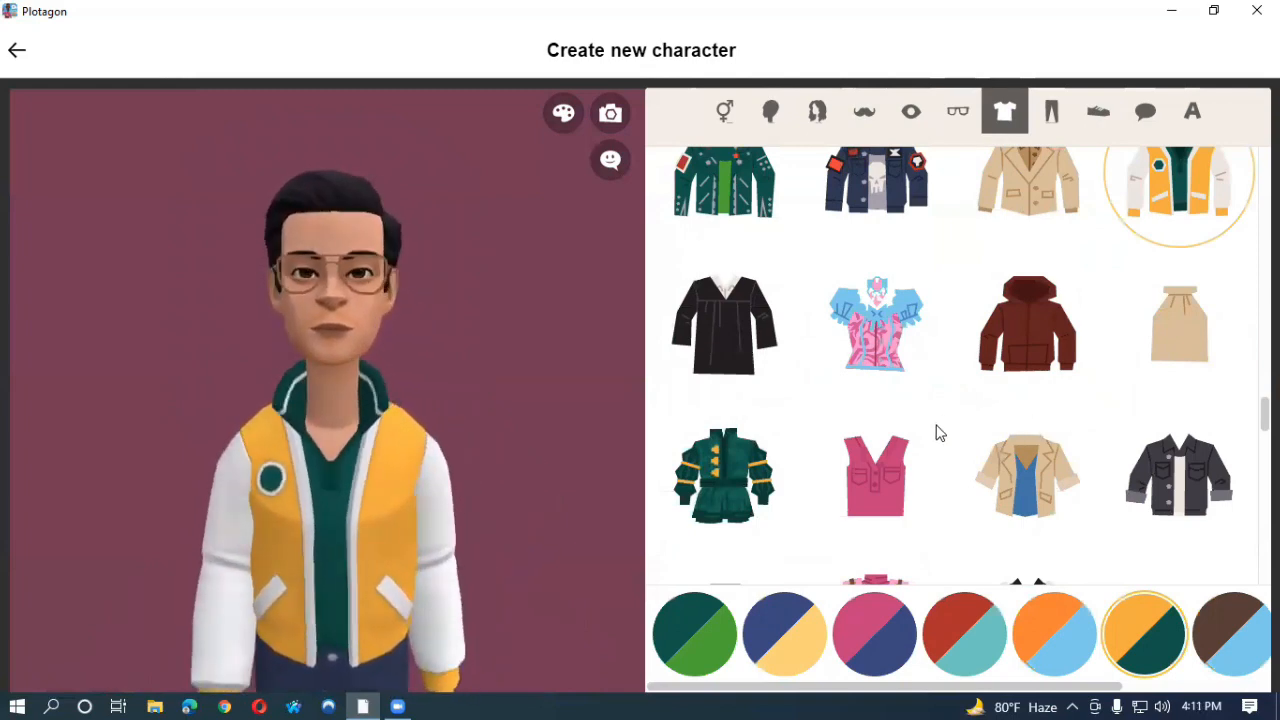
click(727, 489)
click(875, 467)
Step: Try the beige jacket with blue shirt, the green bomber jacket, the pink armour and the black shirt with white apron
scroll(889, 443, down, 2)
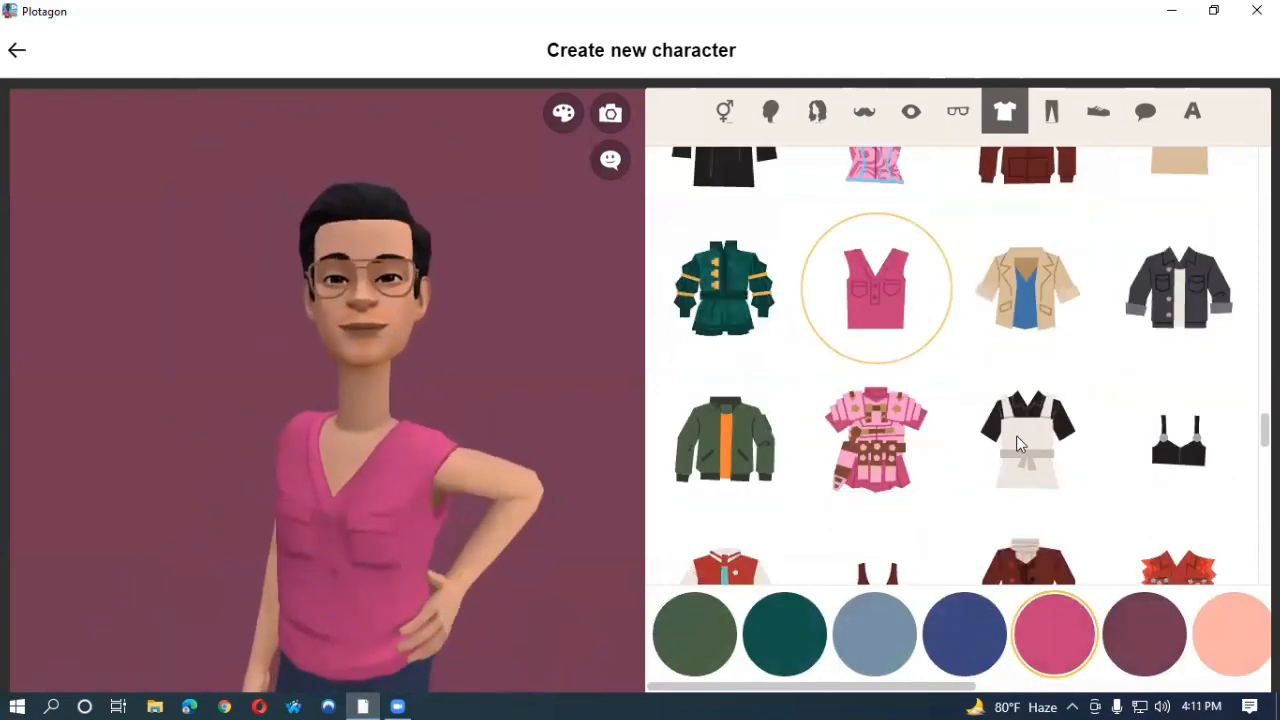
click(1020, 444)
click(1035, 312)
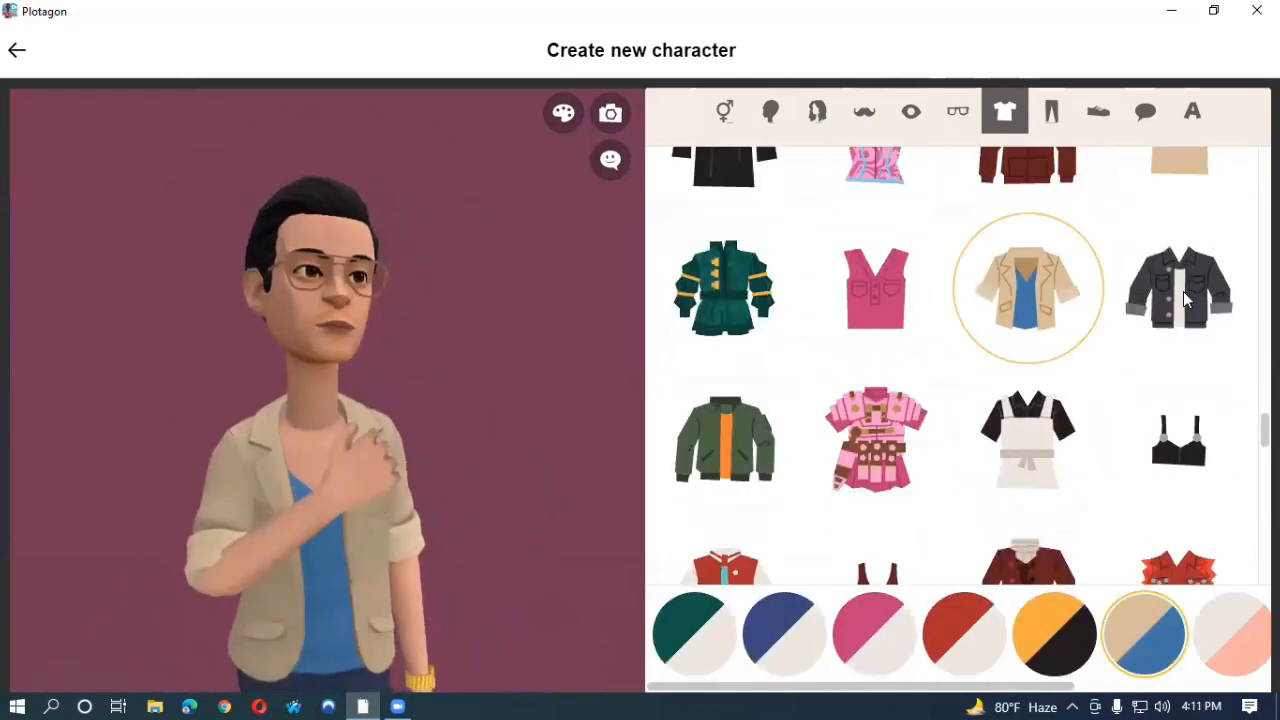
click(727, 458)
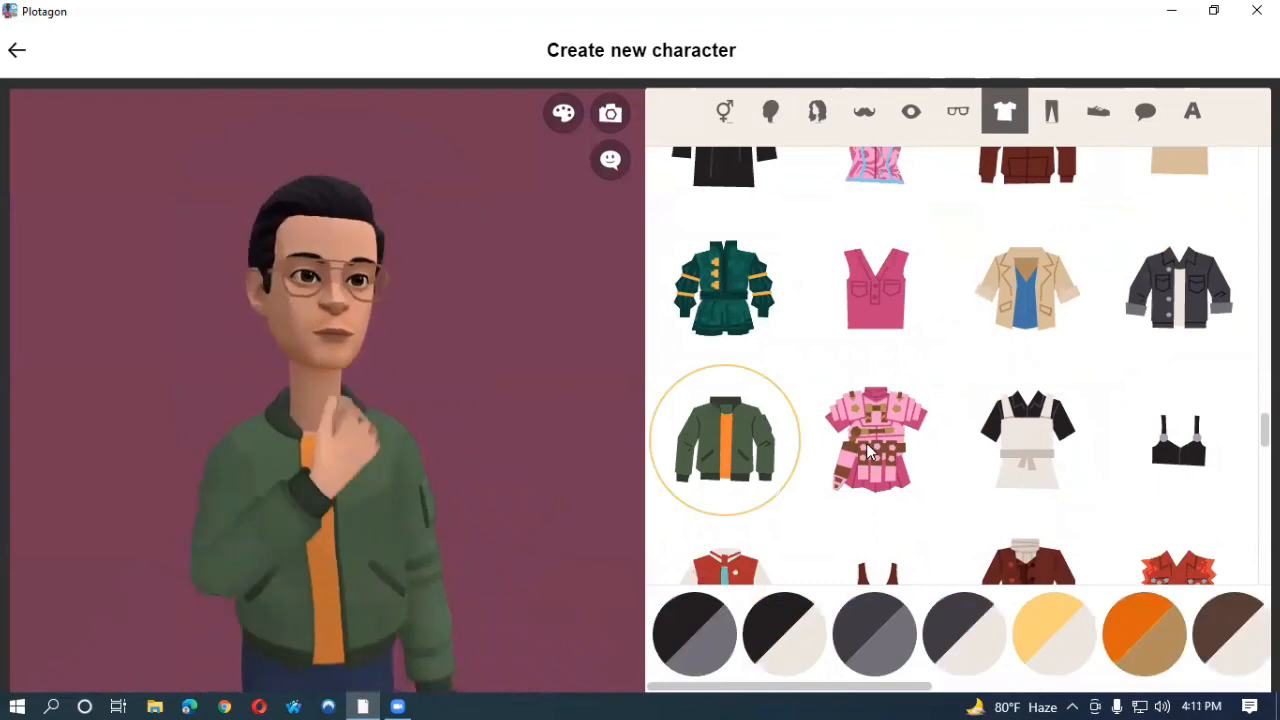
click(872, 450)
click(1040, 432)
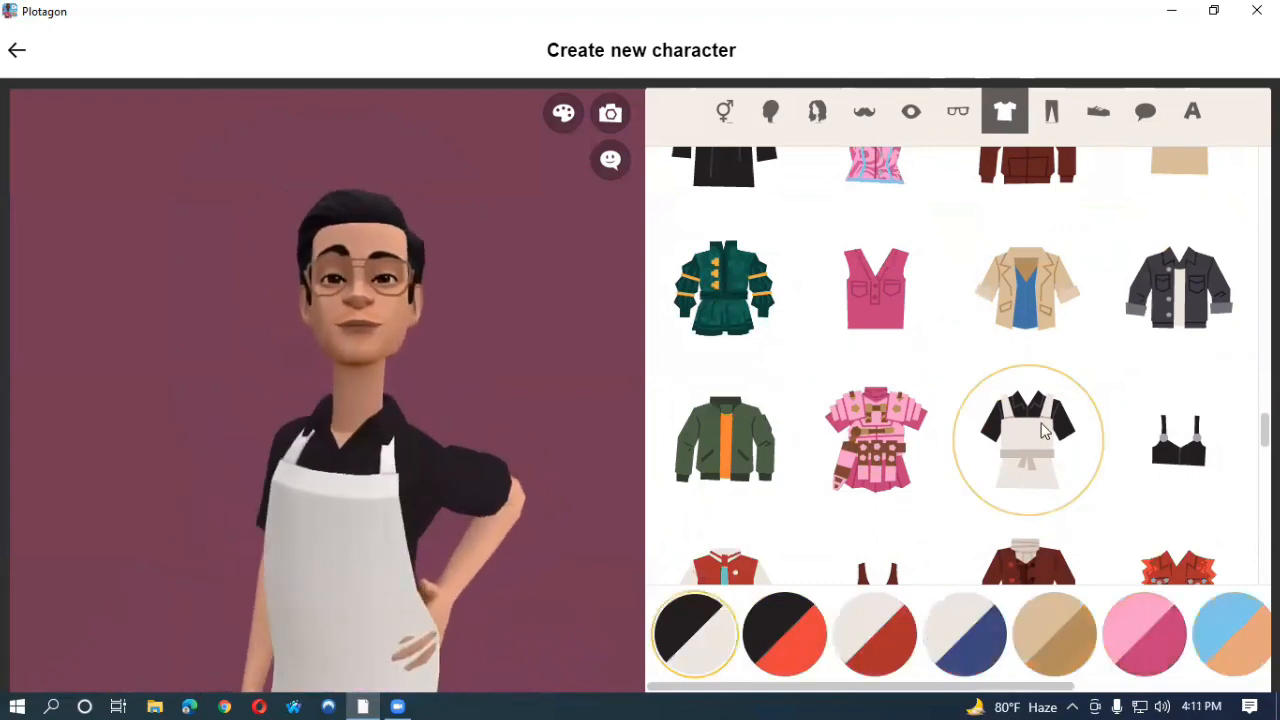
Step: Try the black strappy top, the beige sleeveless wrap top and the pink cardigan with magenta shirt
click(1180, 436)
scroll(1110, 432, down, 2)
click(737, 567)
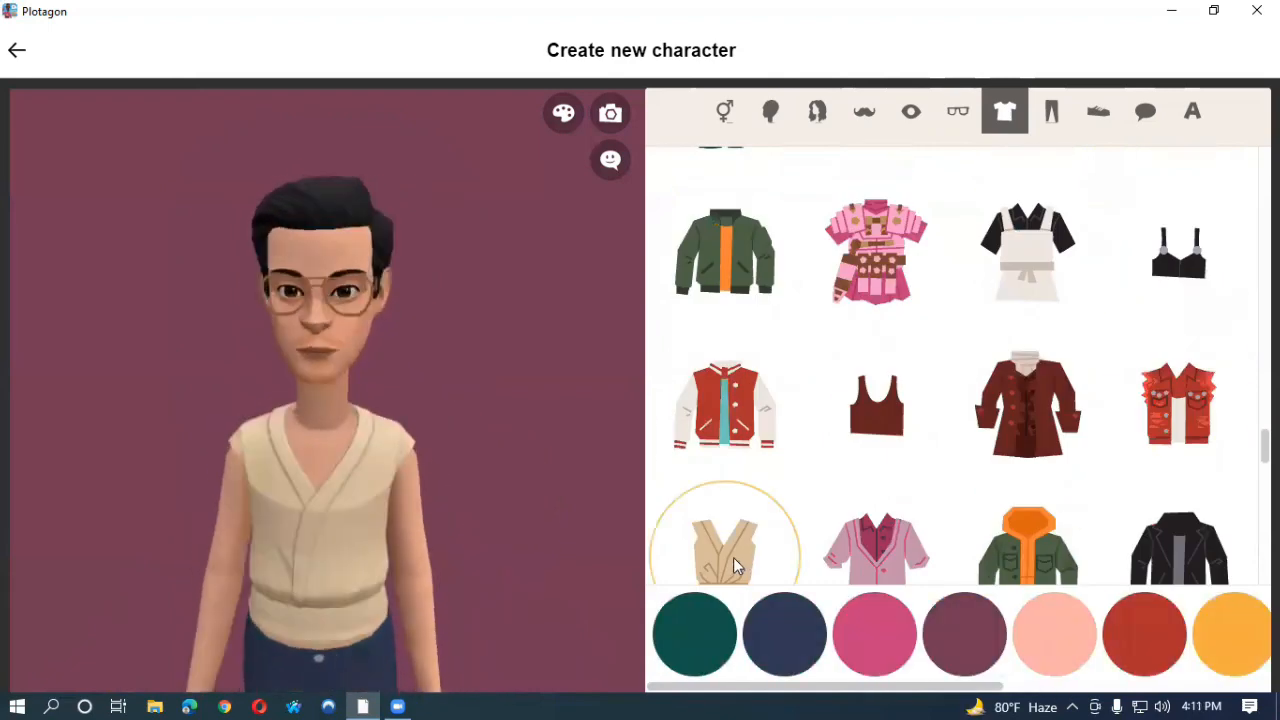
click(886, 547)
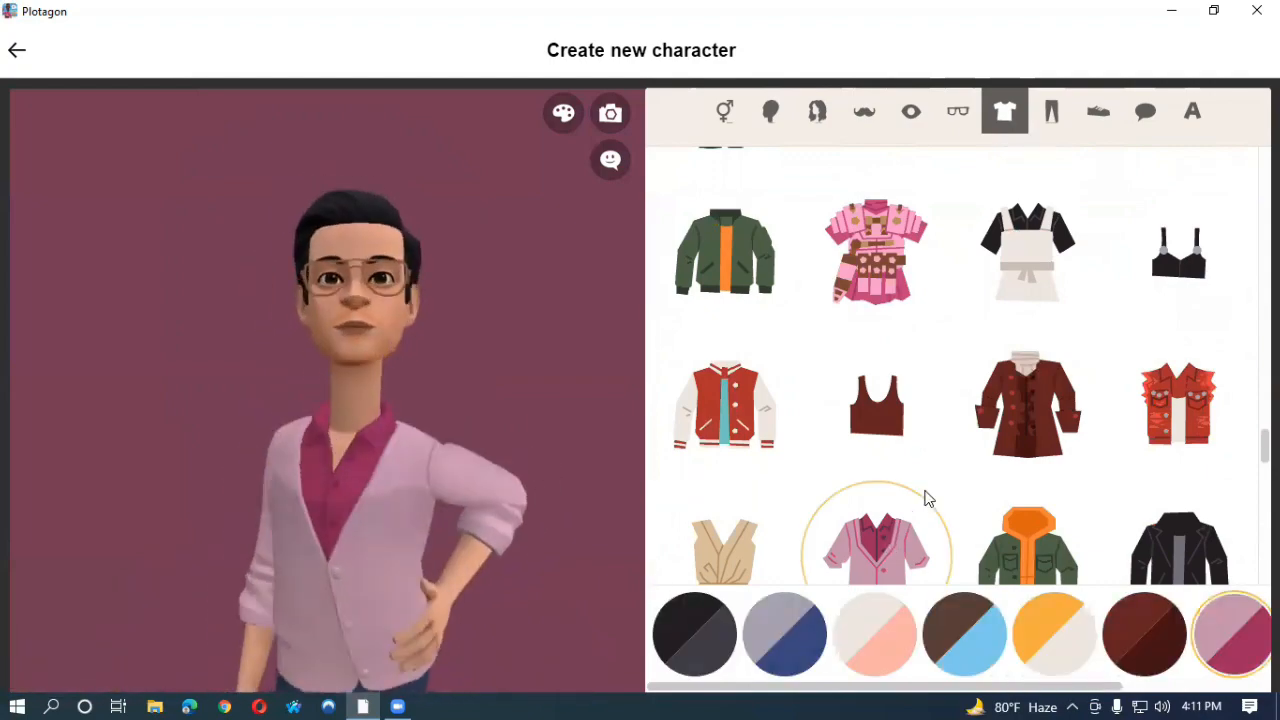
Step: Dress the character in the long grey trench coat and look through the other tops
scroll(934, 457, up, 4)
scroll(936, 447, up, 15)
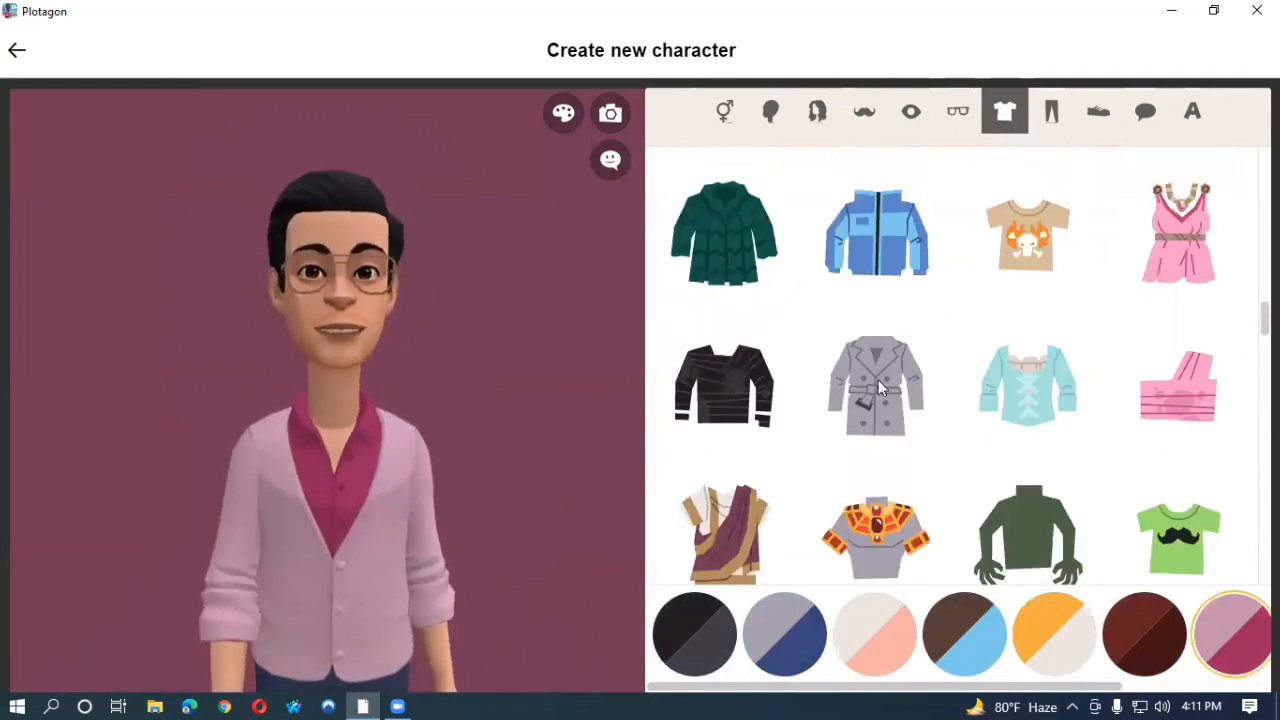
click(878, 380)
scroll(860, 390, down, 3)
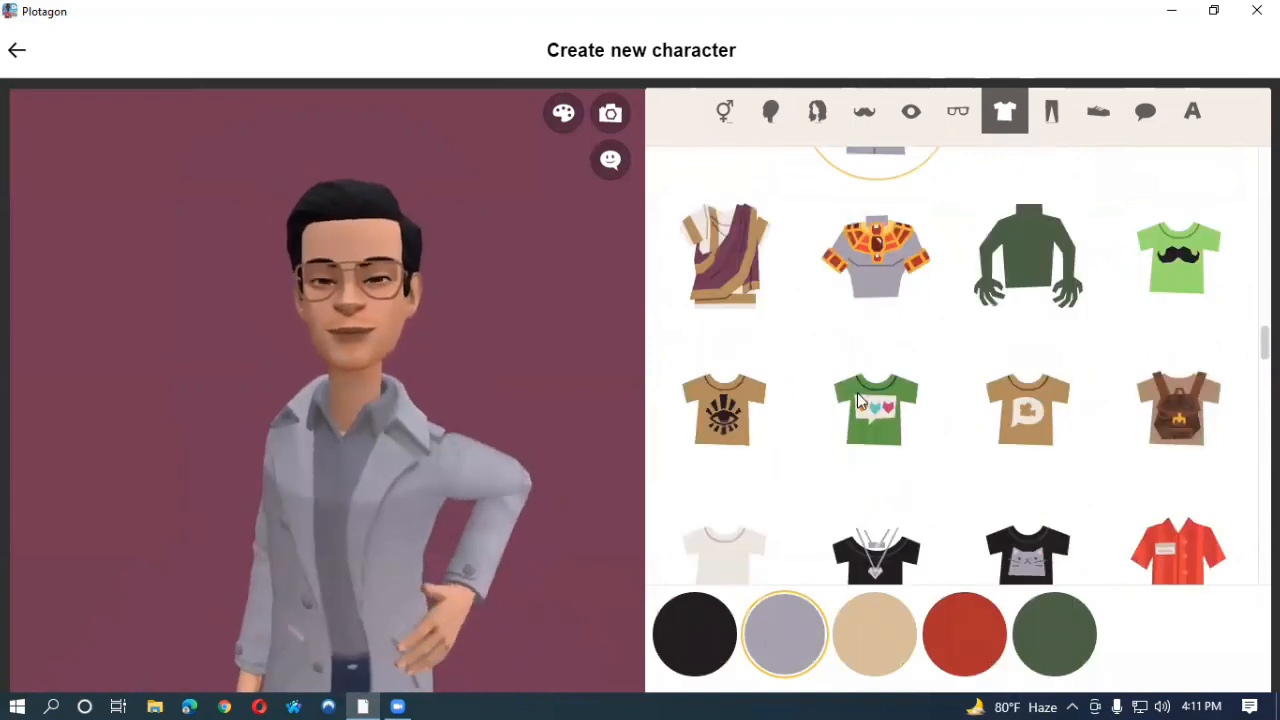
scroll(920, 470, down, 6)
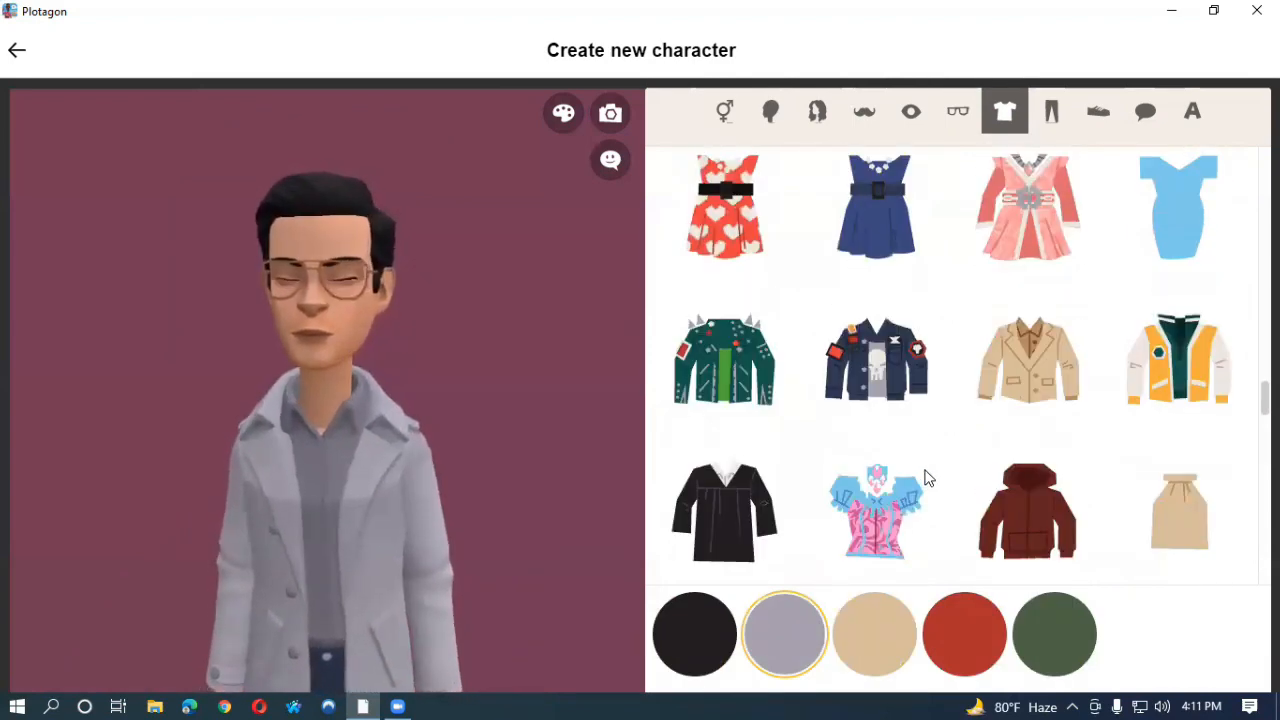
Step: Try the green and black leggings and the yellow-striped black track pants, and put the white belted trousers on the character
click(1052, 111)
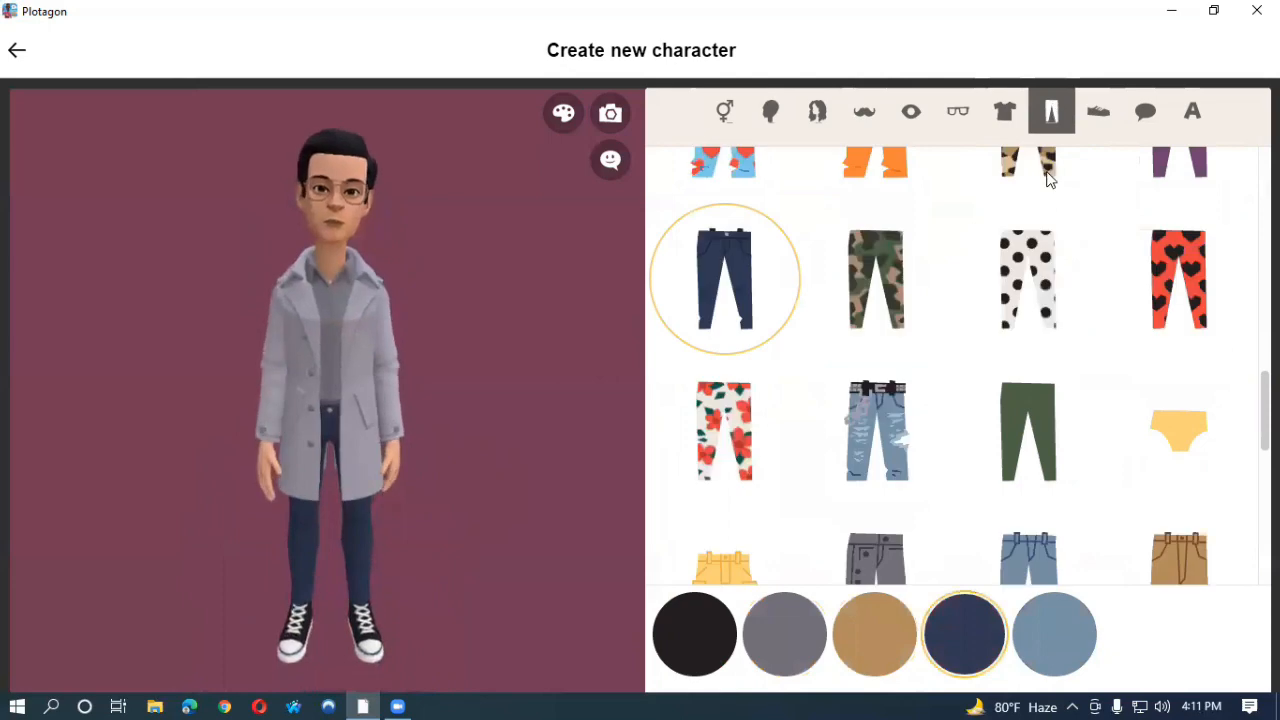
scroll(861, 293, up, 10)
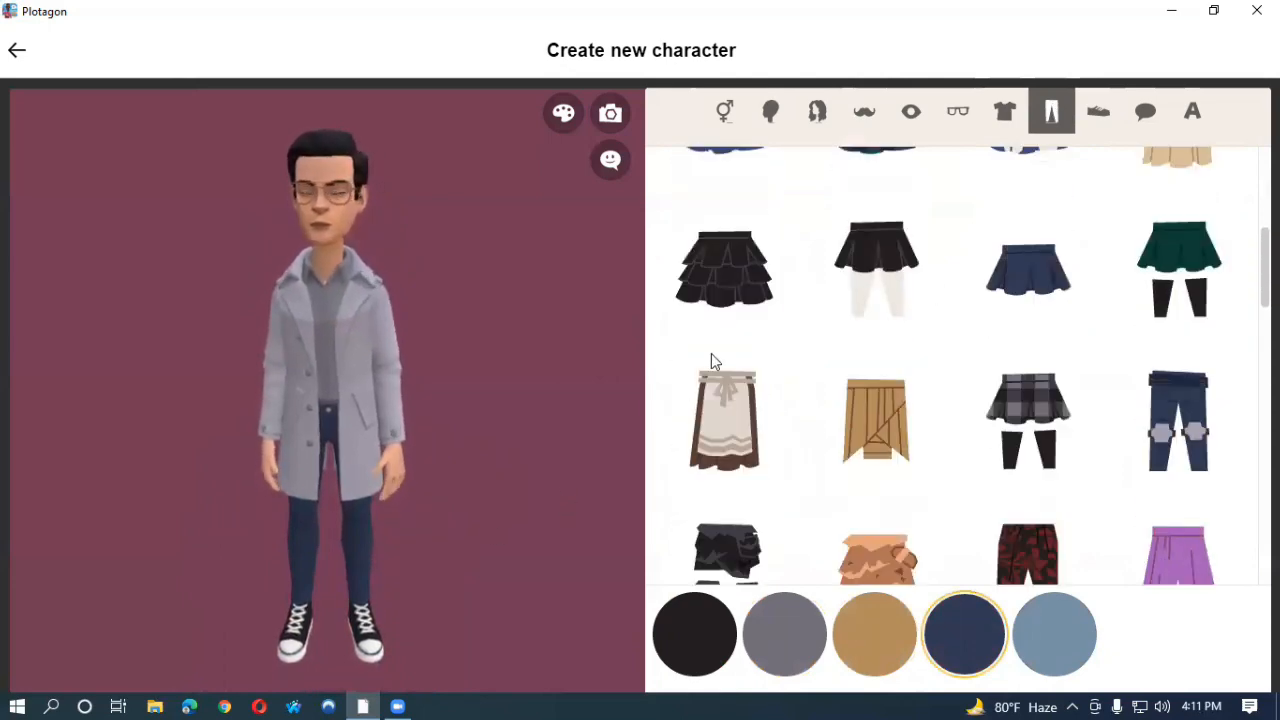
scroll(866, 437, up, 5)
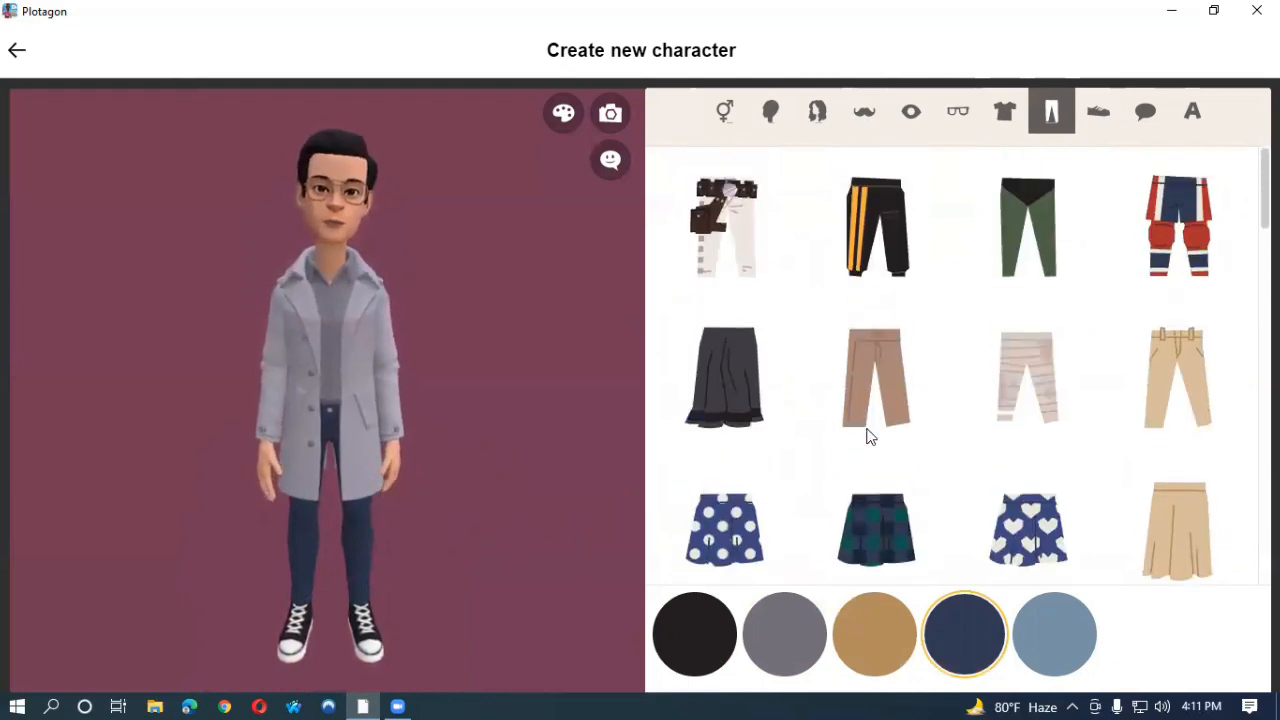
click(1030, 243)
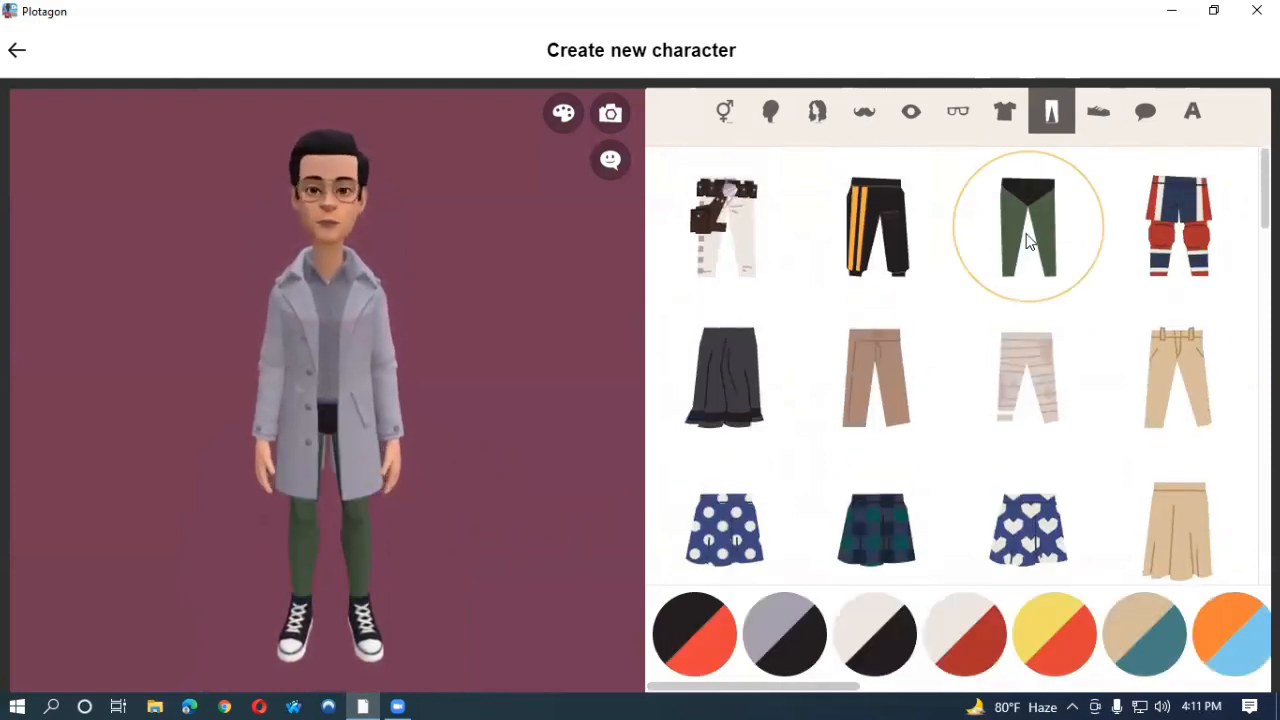
click(877, 245)
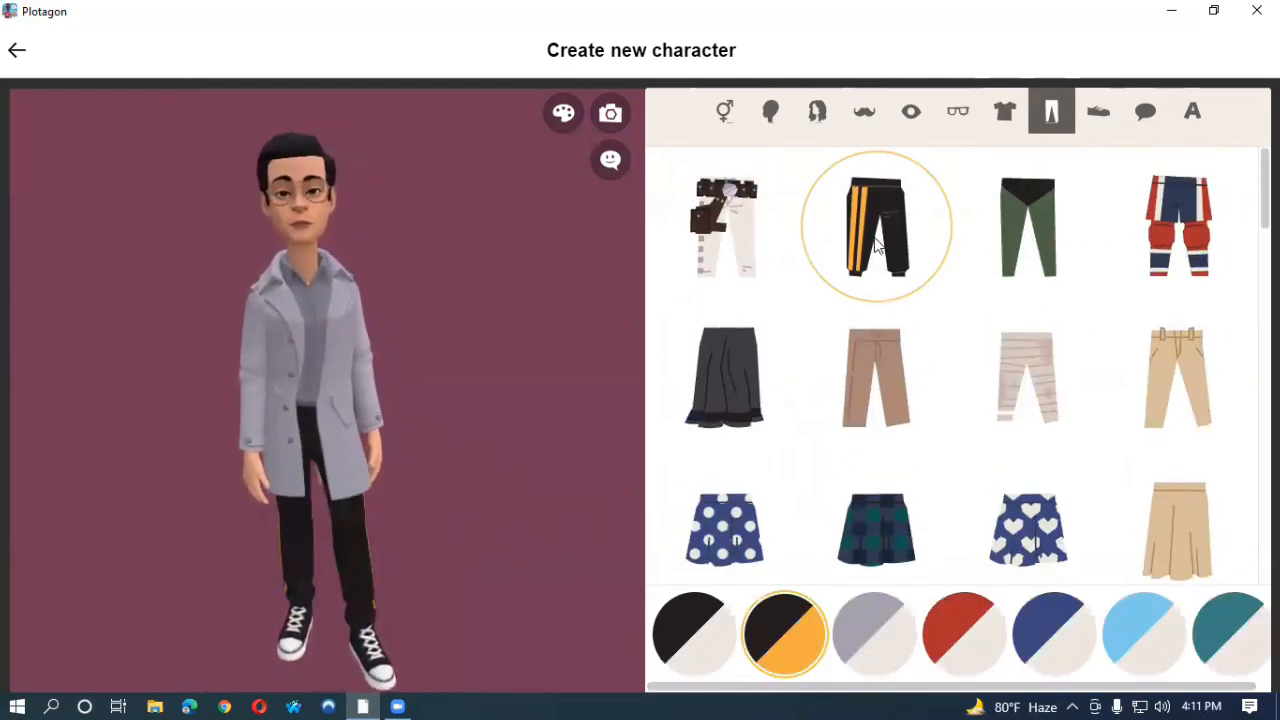
click(745, 232)
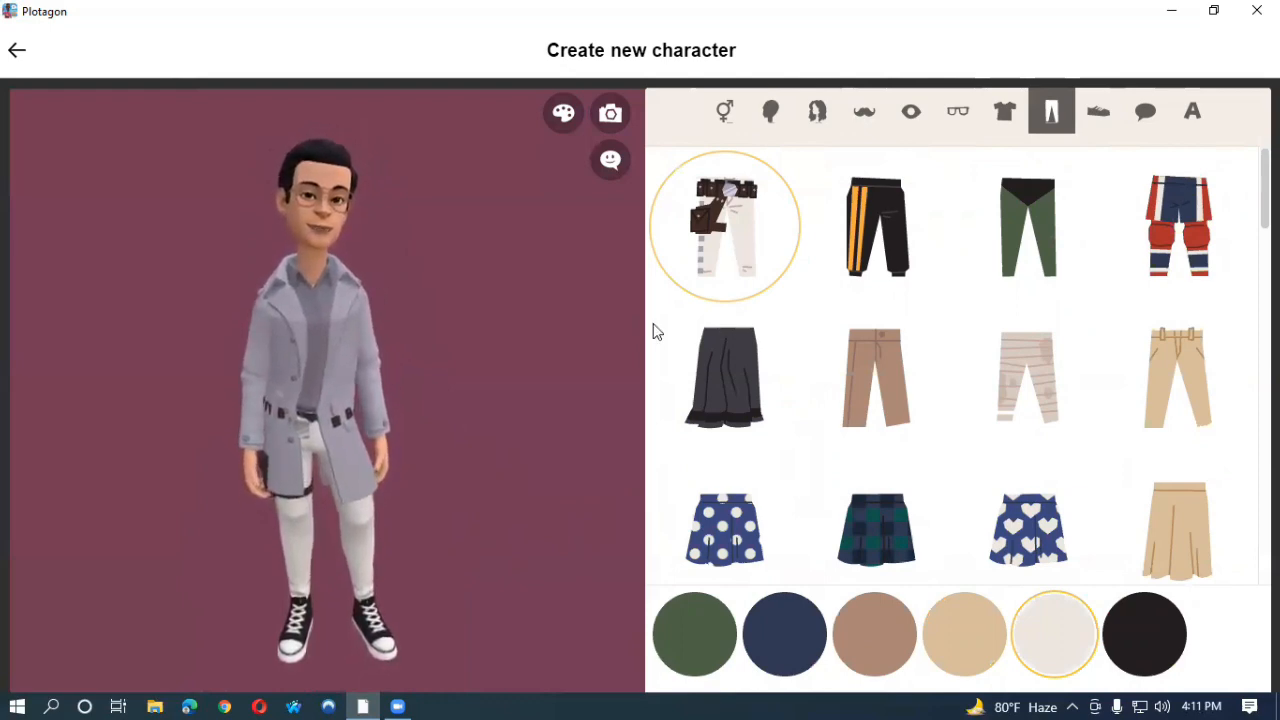
Step: Try the green buckled boots, the tall white boots and the pink sneakers on the character
click(1097, 112)
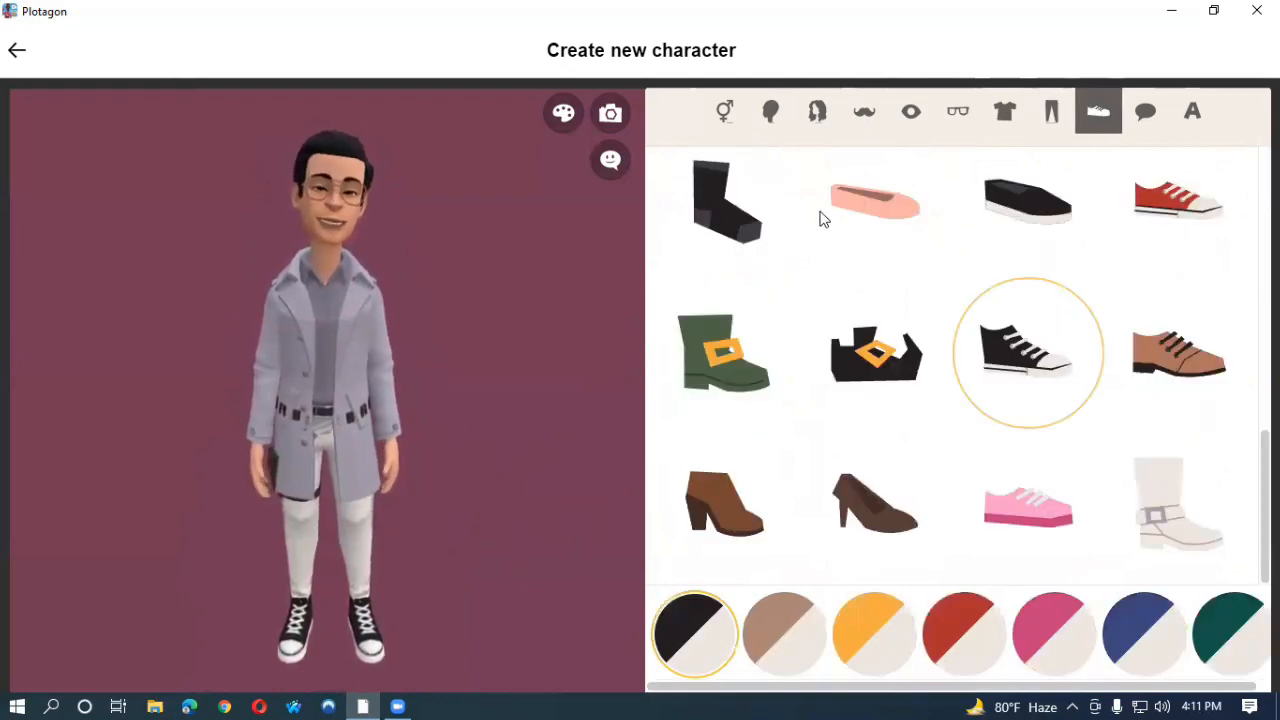
click(717, 364)
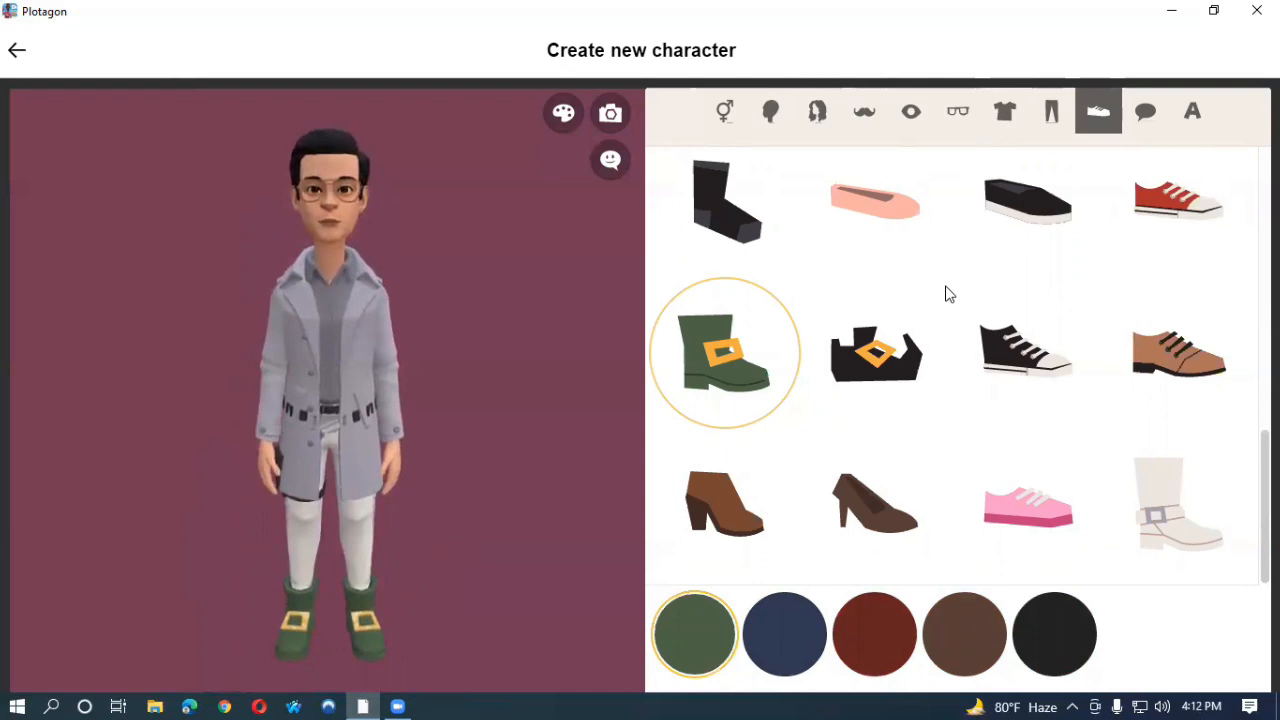
click(1044, 518)
click(1155, 517)
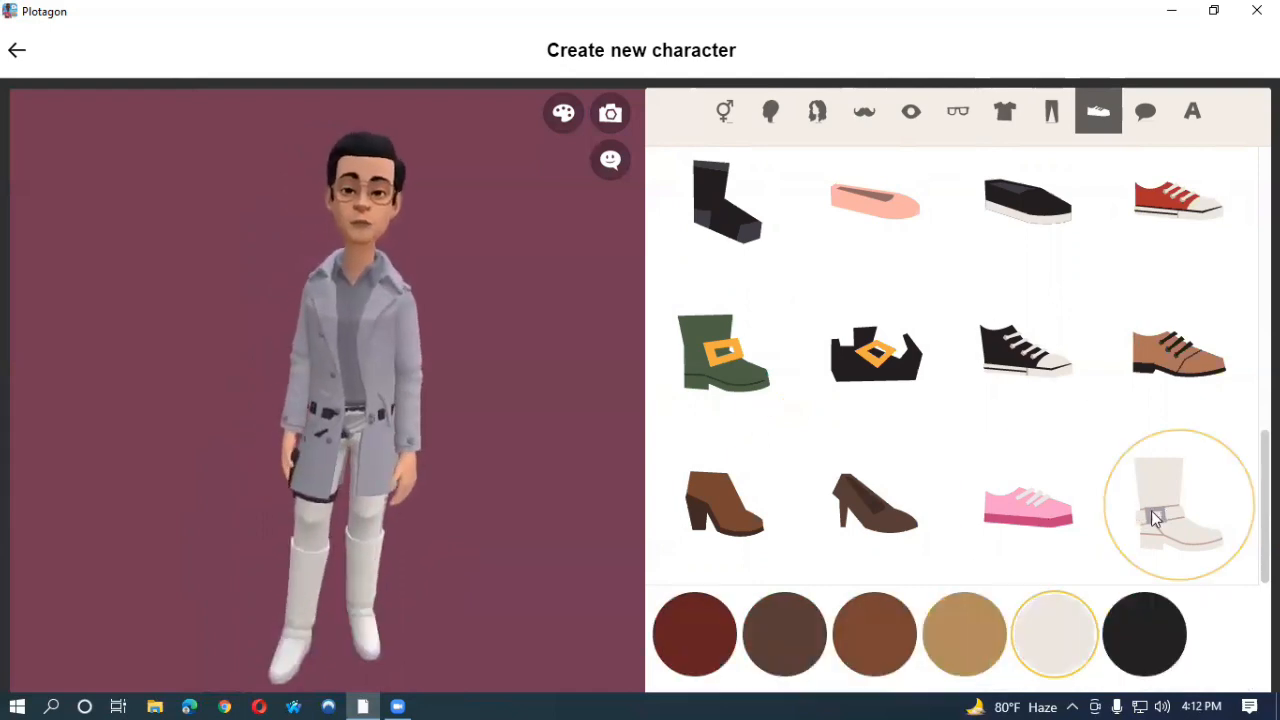
click(1003, 515)
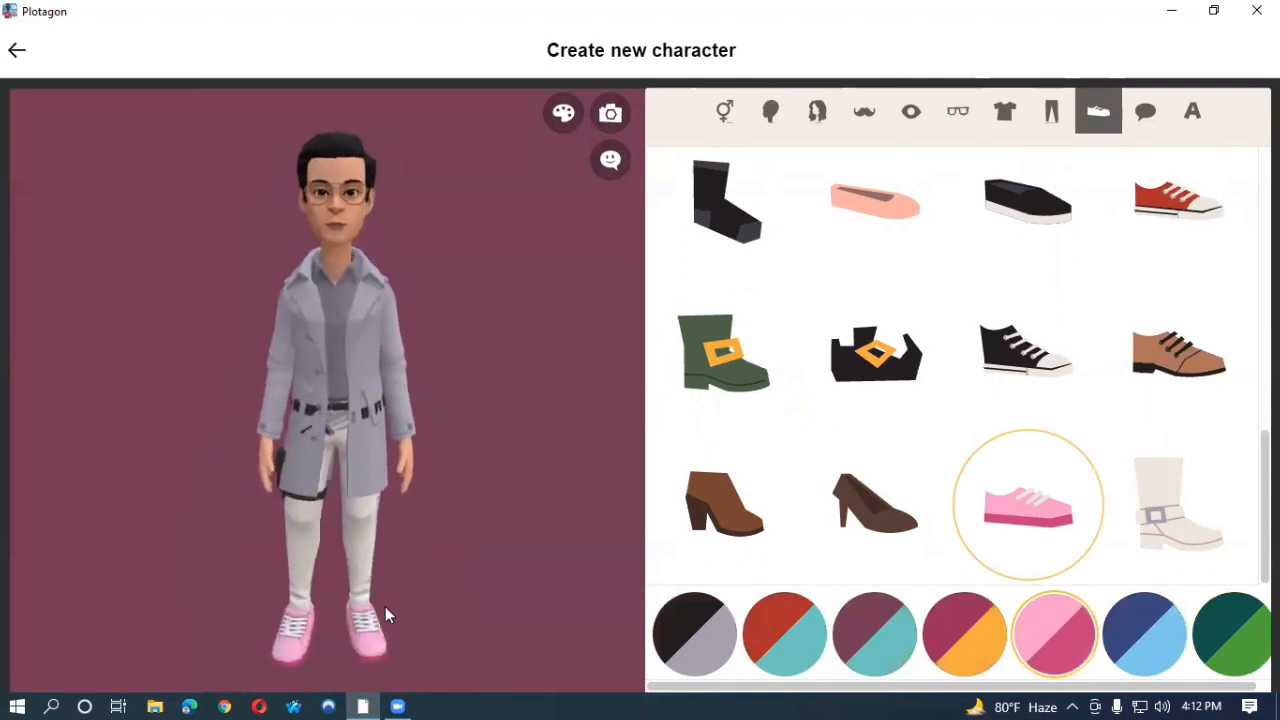
Step: Put the light brown lace-up shoes on the character and look through the neighbouring footwear
click(1191, 370)
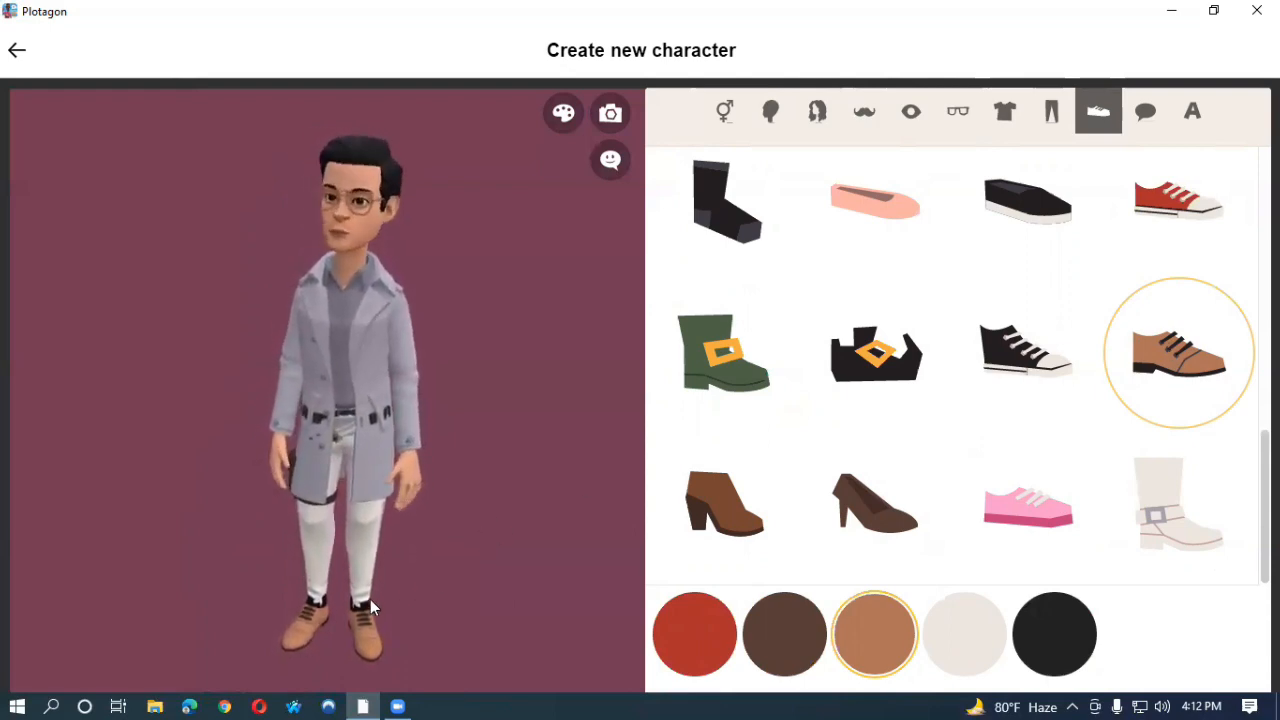
scroll(848, 560, up, 1)
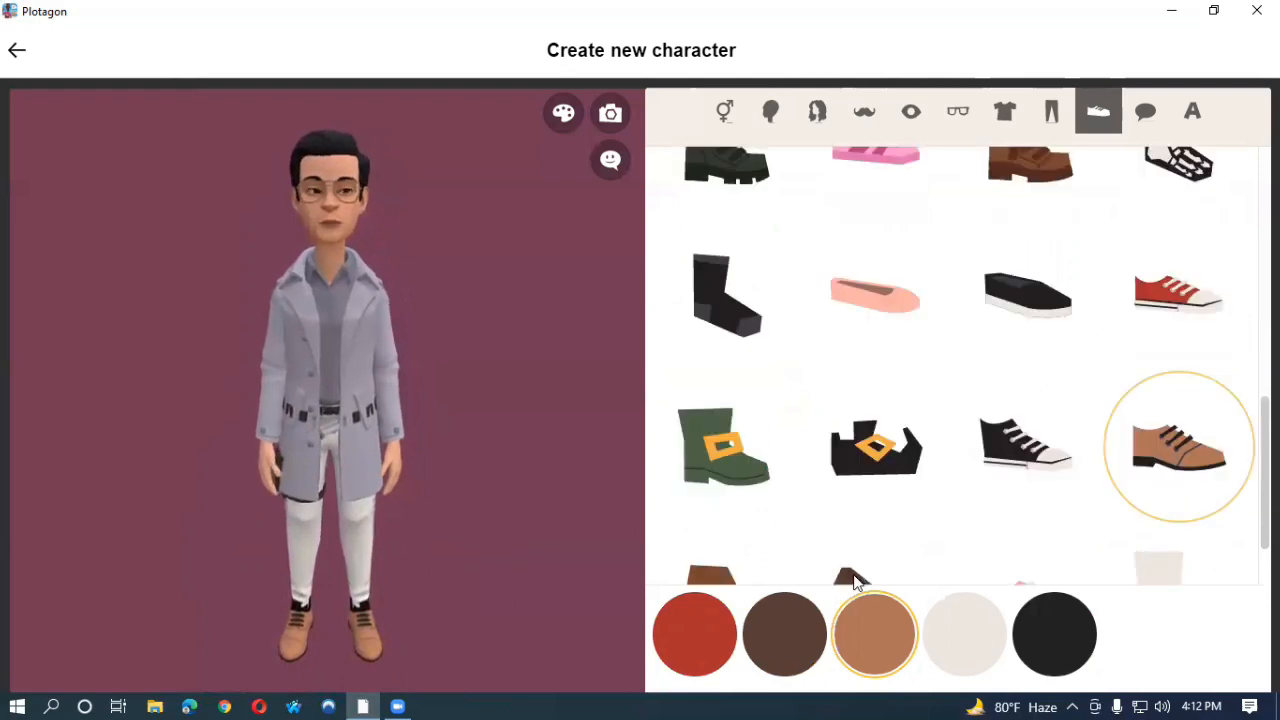
scroll(997, 565, up, 1)
scroll(997, 580, down, 1)
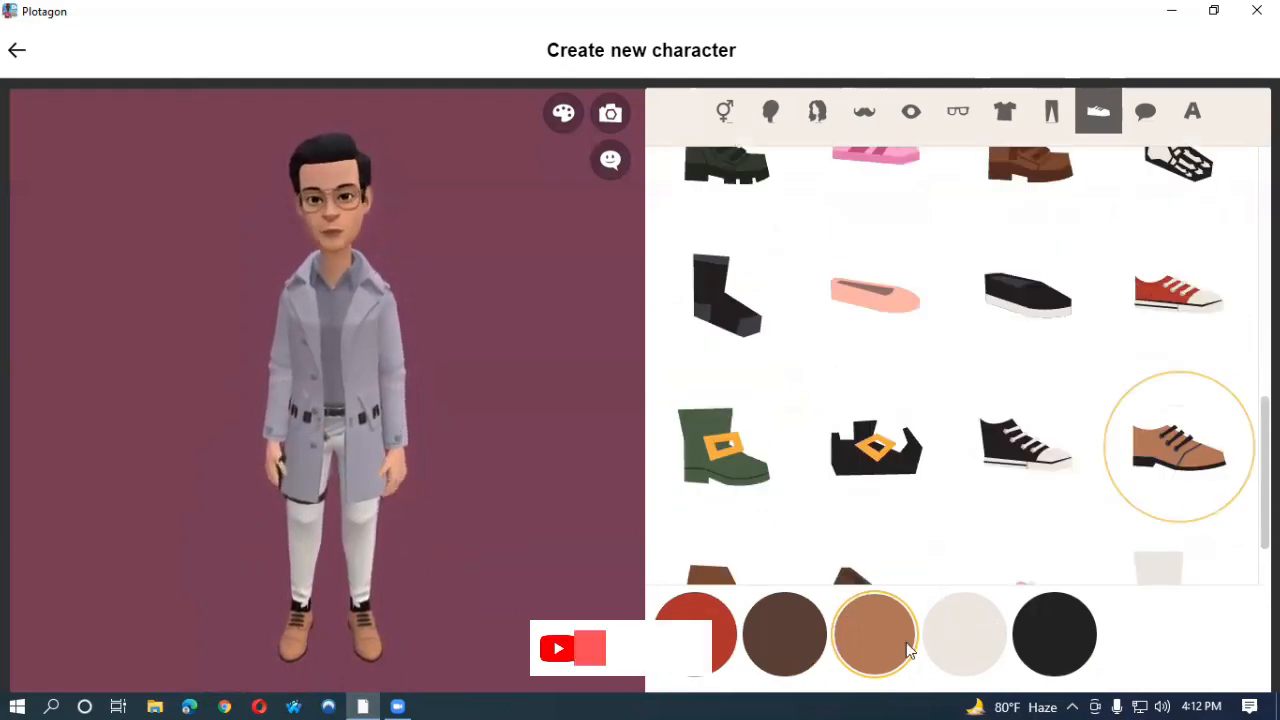
Step: Try the lace-up shoes in dark brown, black and red, and return them to light brown
click(790, 634)
click(1045, 628)
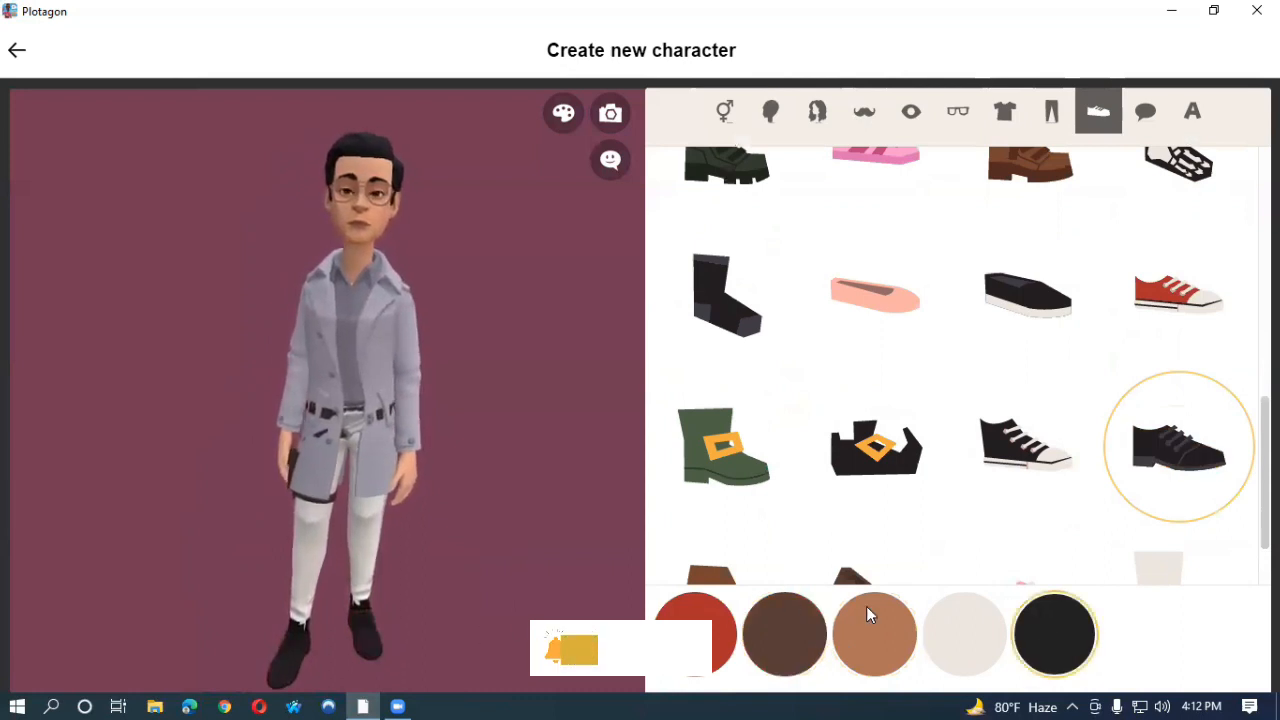
click(700, 634)
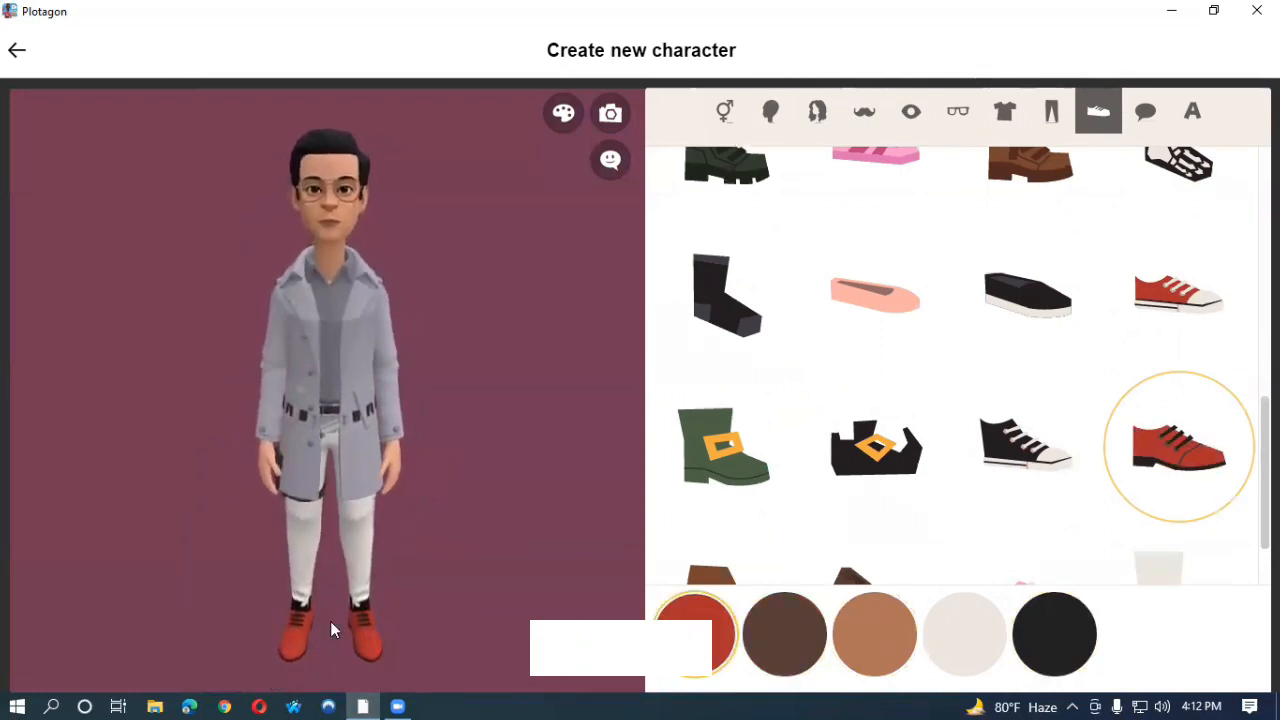
click(795, 641)
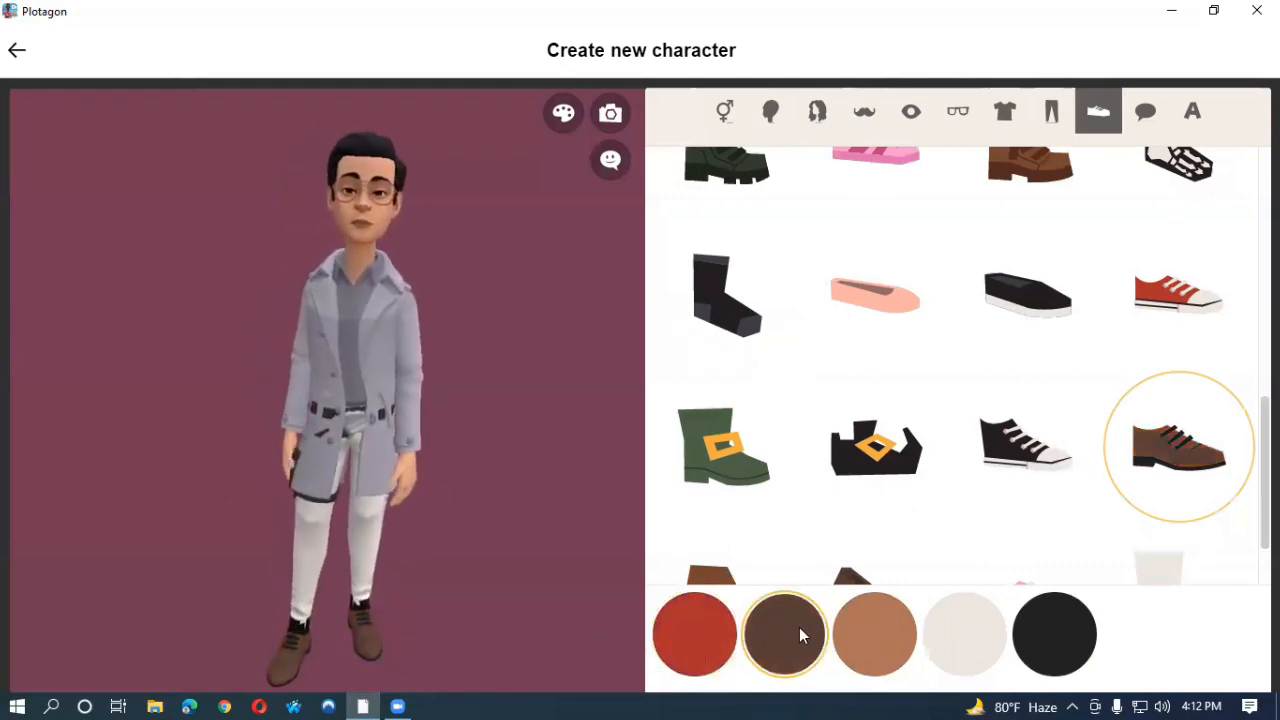
click(870, 632)
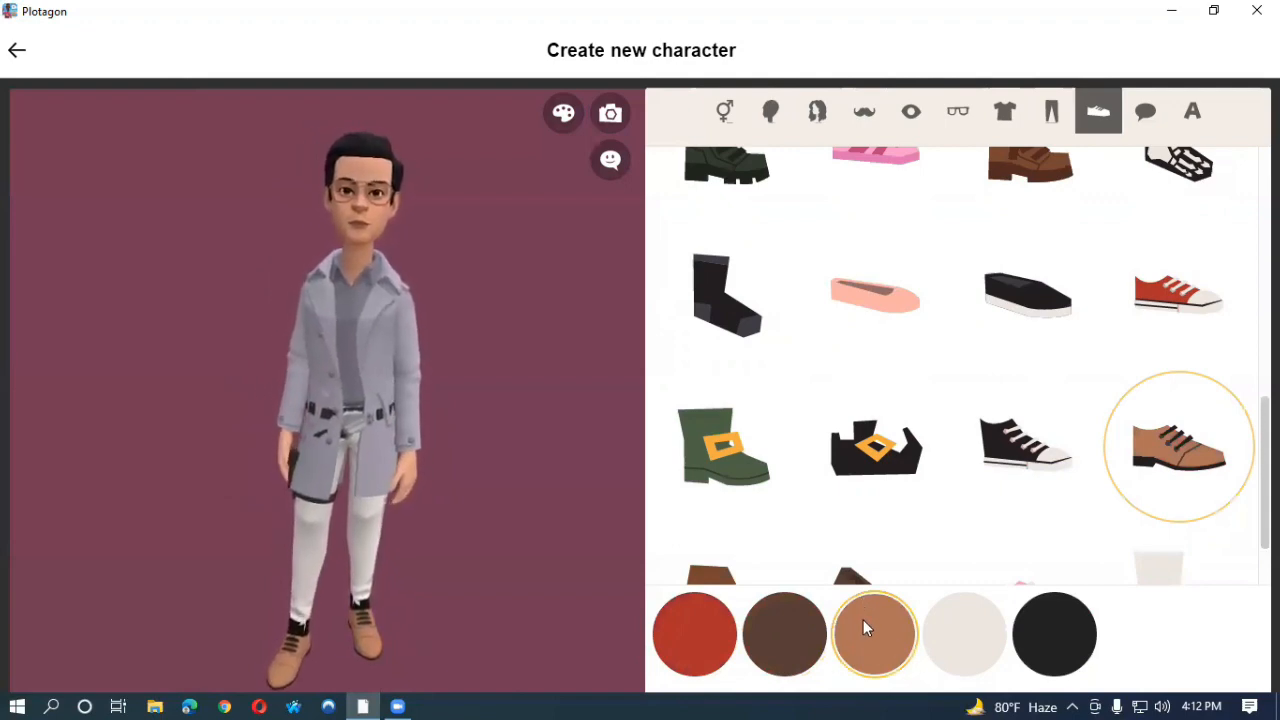
Step: Look through the remaining shoes and leave the character editor with the light brown lace-up shoes kept
scroll(940, 492, up, 1)
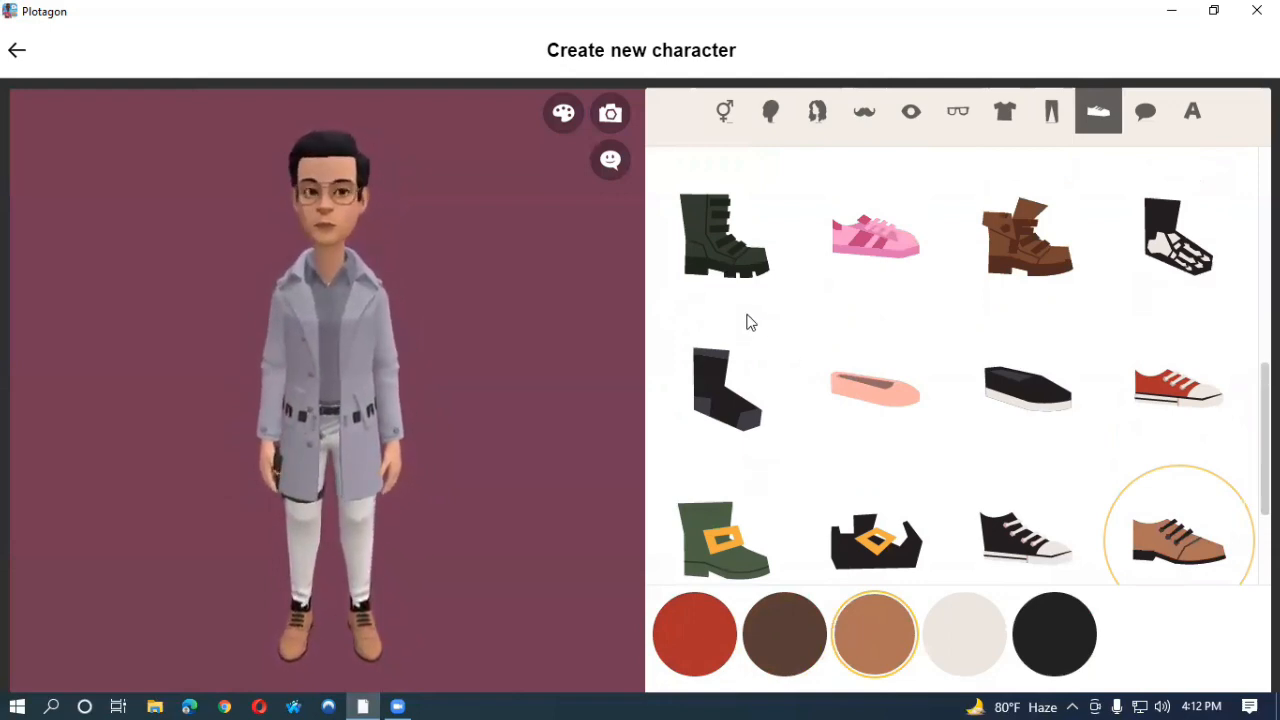
scroll(940, 460, down, 2)
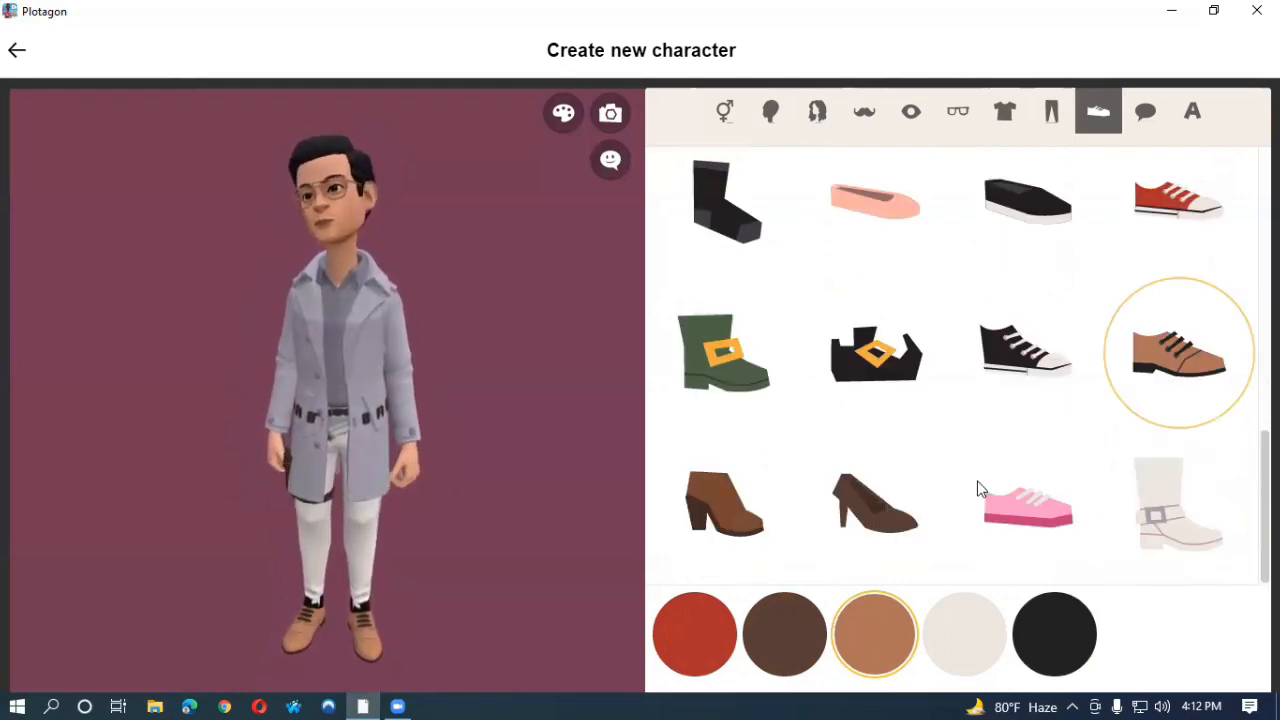
scroll(940, 420, up, 2)
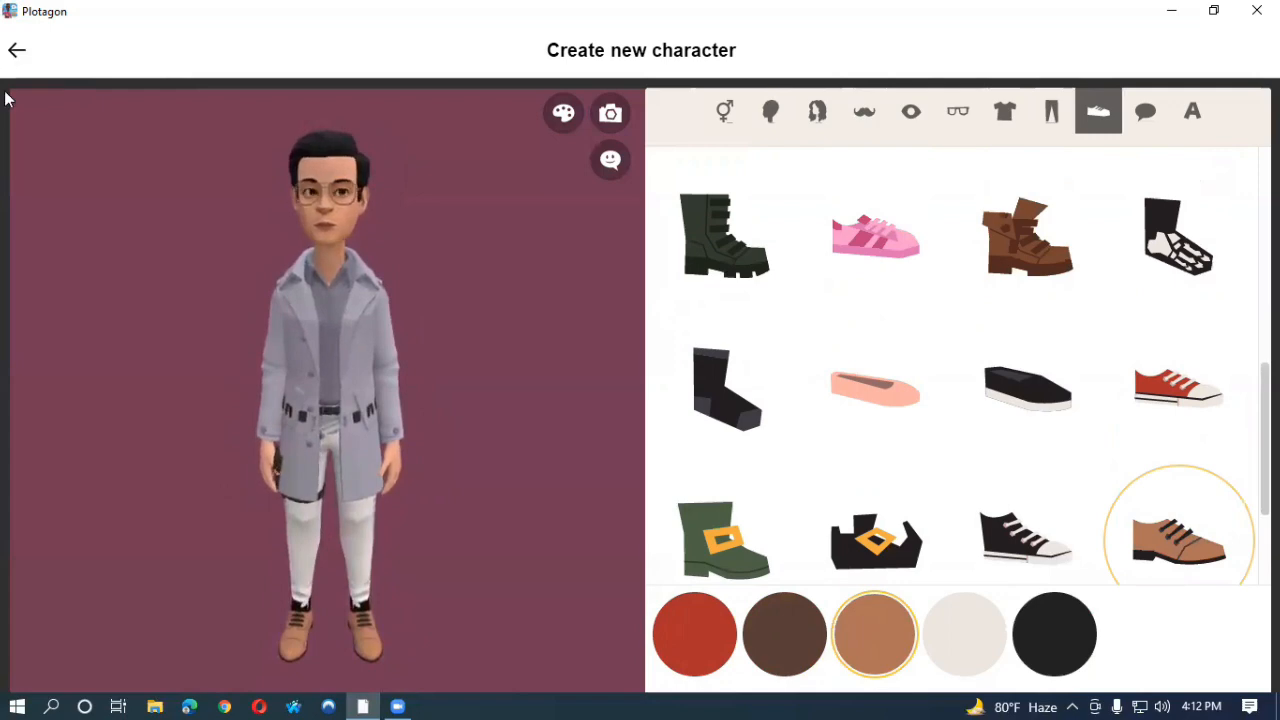
click(16, 54)
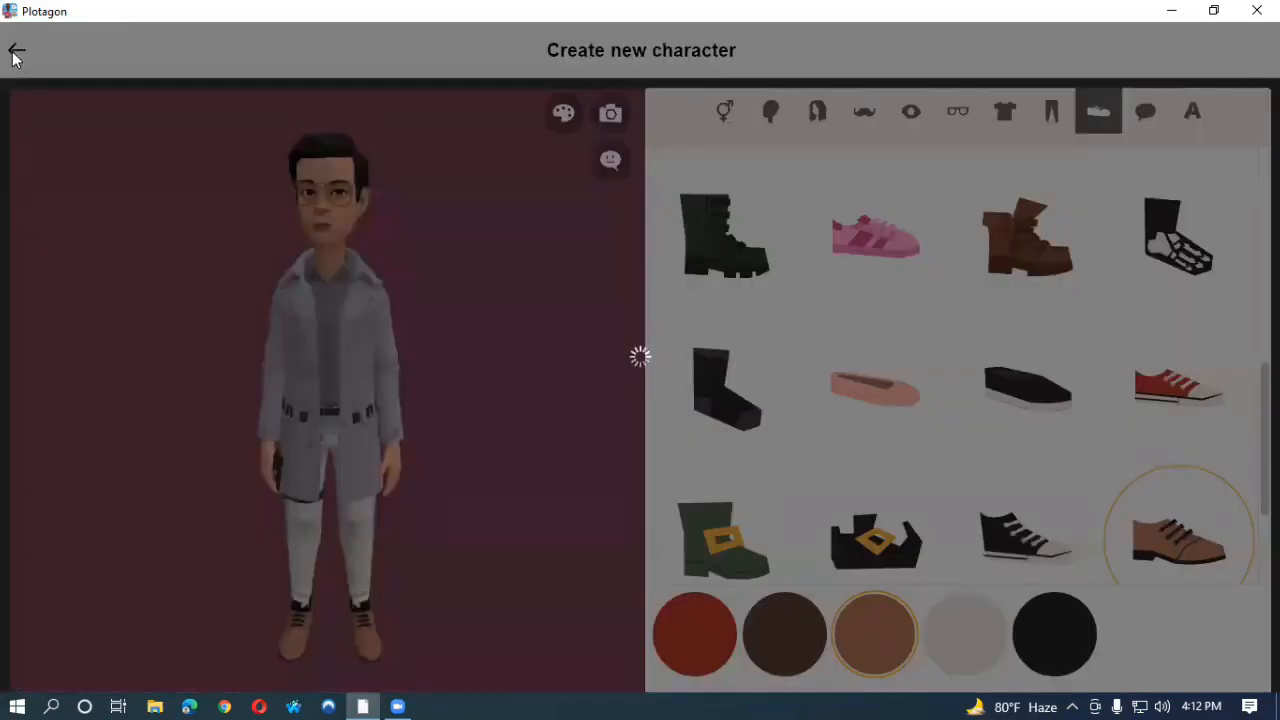